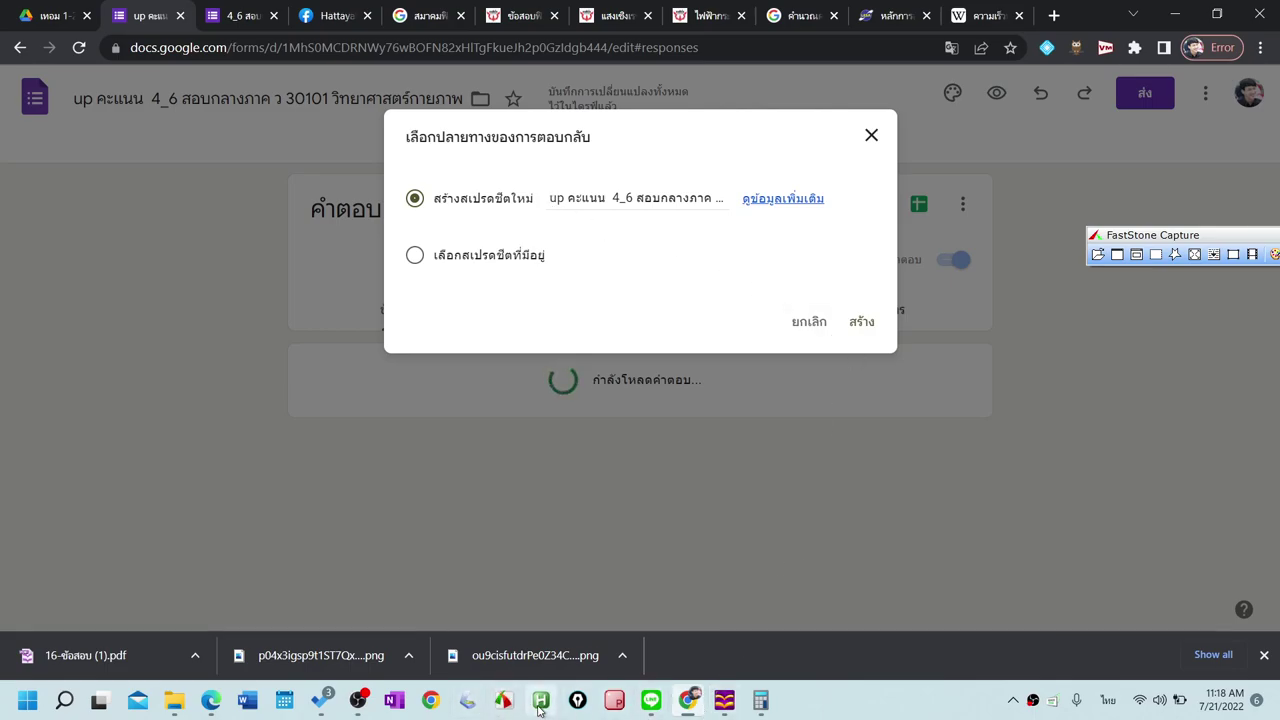
pyautogui.click(540, 690)
pyautogui.rightClick(540, 692)
pyautogui.click(545, 594)
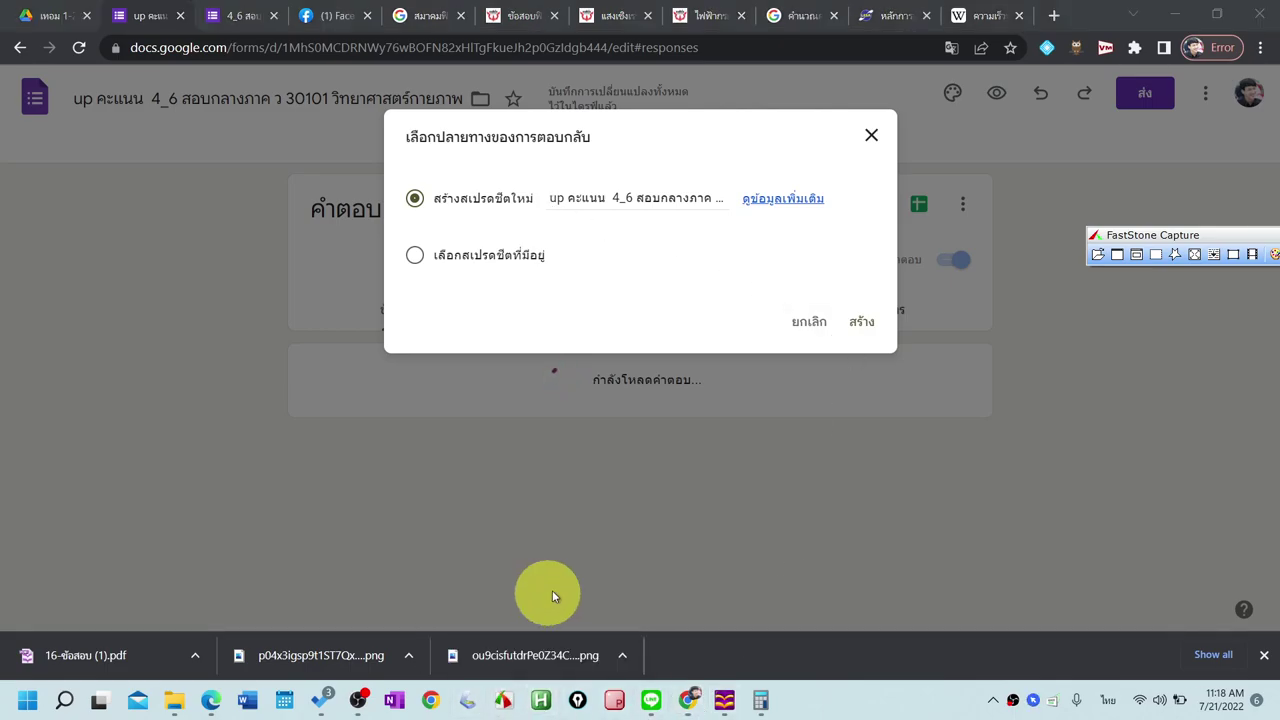
# Create a new spreadsheet for the form responses, close the submitted exam form page and return to the spreadsheet
pyautogui.click(863, 322)
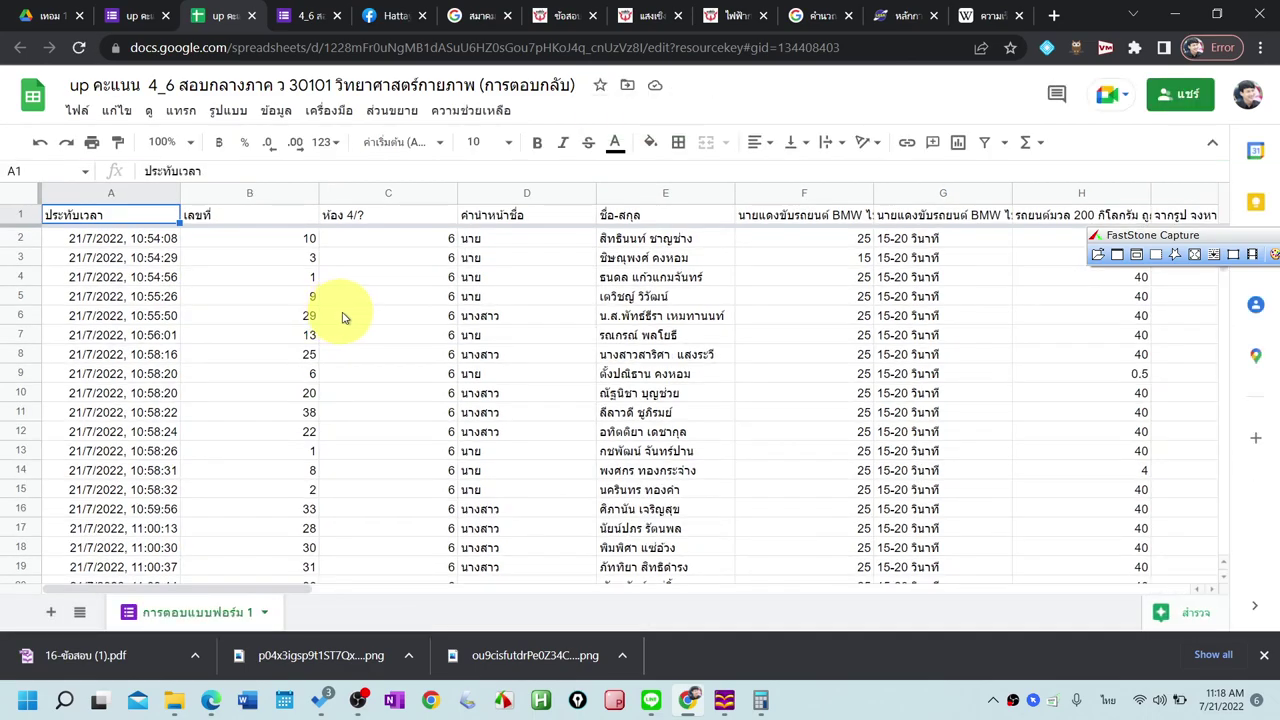
pyautogui.click(293, 19)
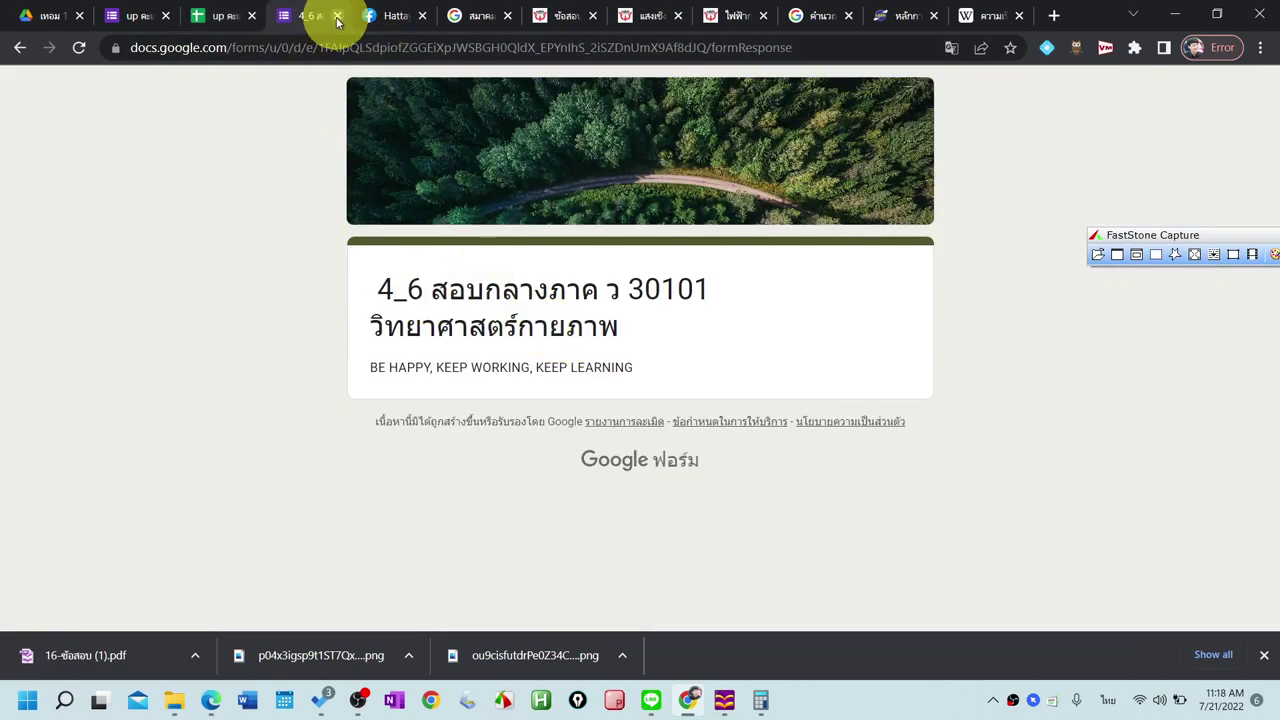
pyautogui.click(337, 17)
pyautogui.click(243, 18)
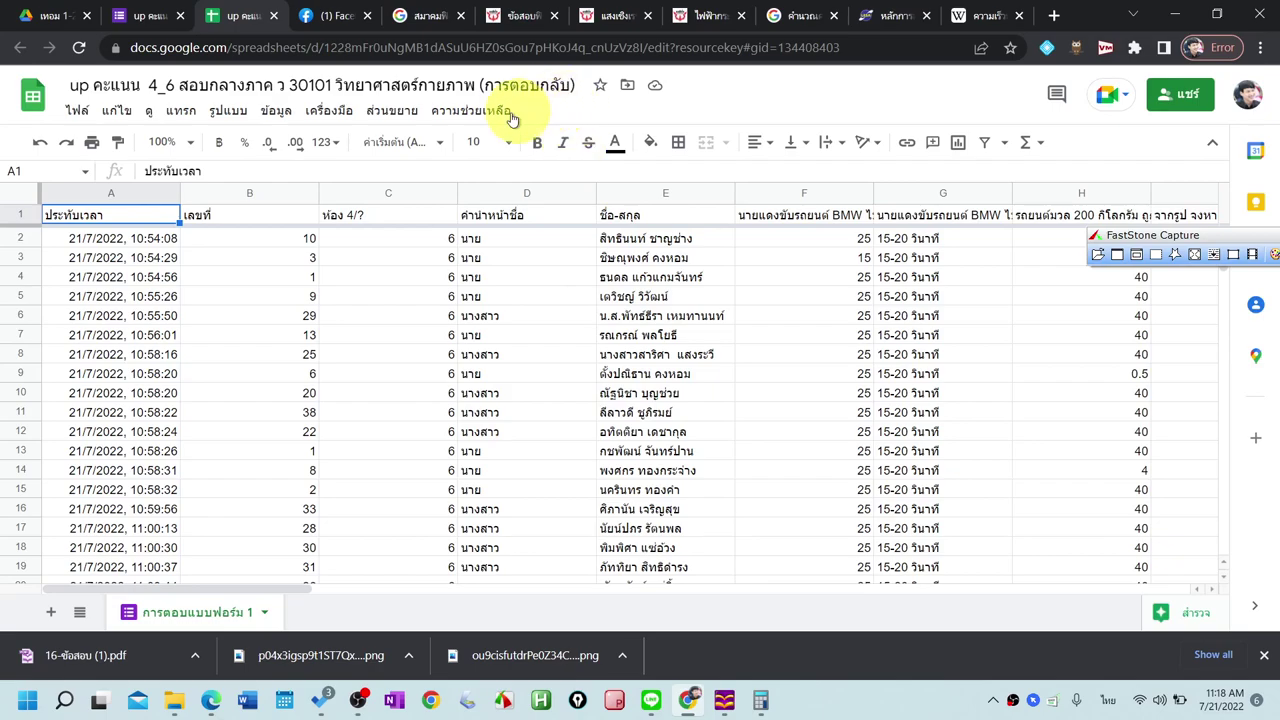
# Enable Flubaroo in this response spreadsheet and dismiss its notification
pyautogui.click(384, 115)
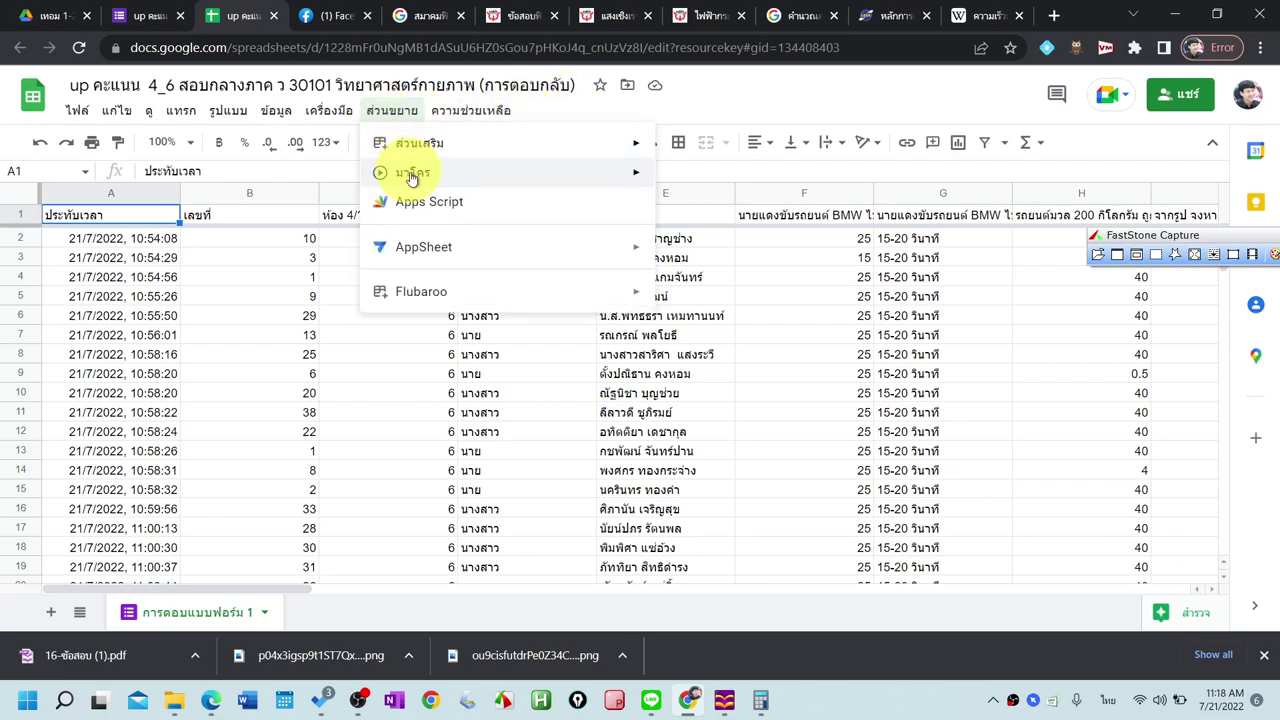
pyautogui.moveTo(456, 293)
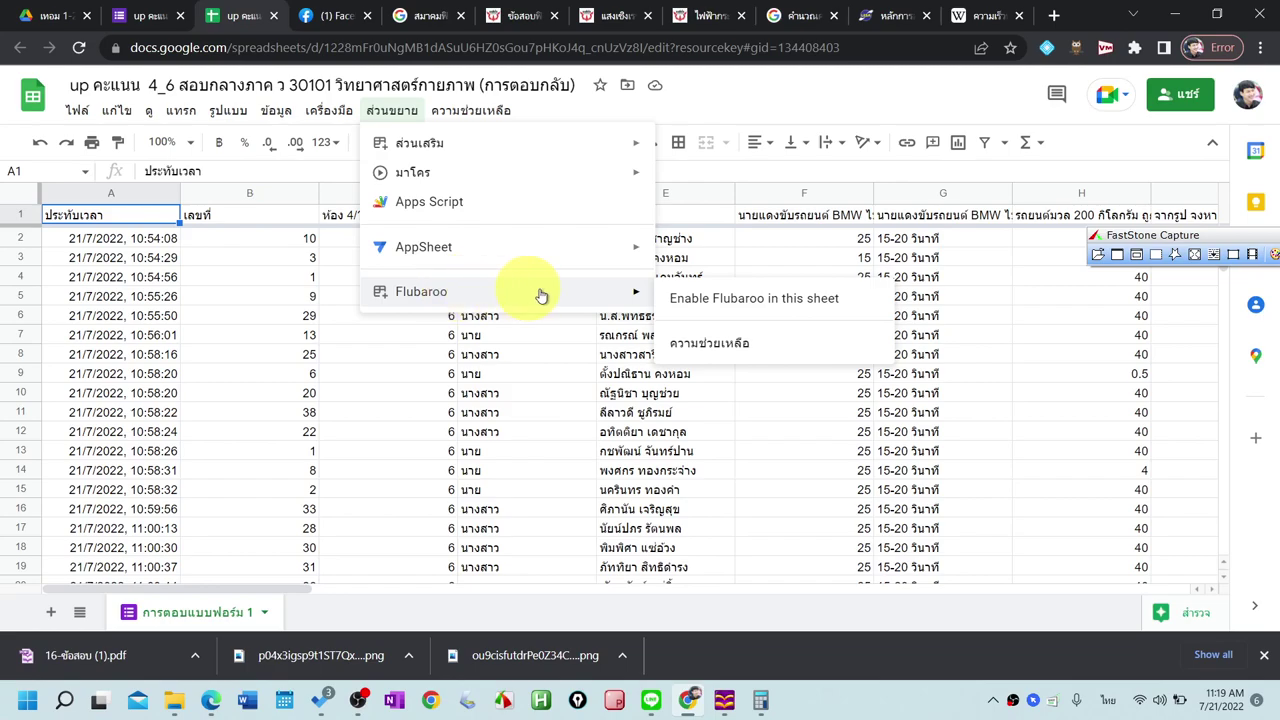
pyautogui.click(748, 299)
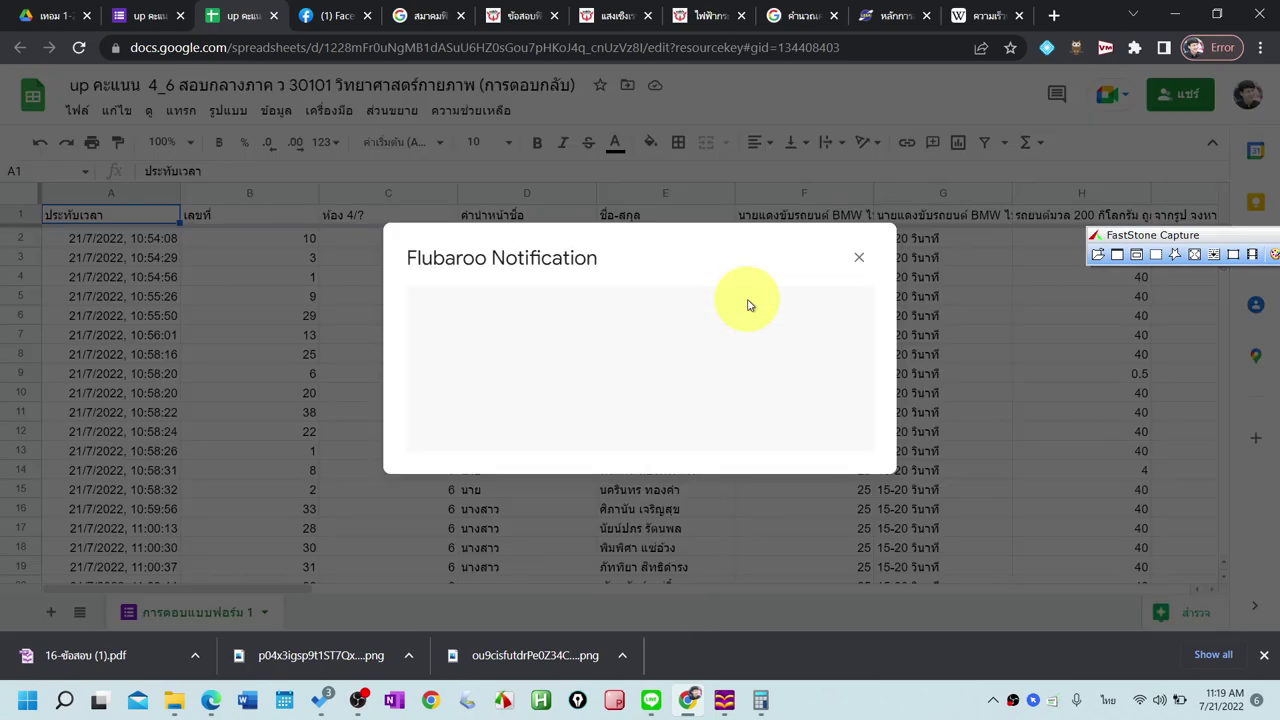
pyautogui.click(858, 258)
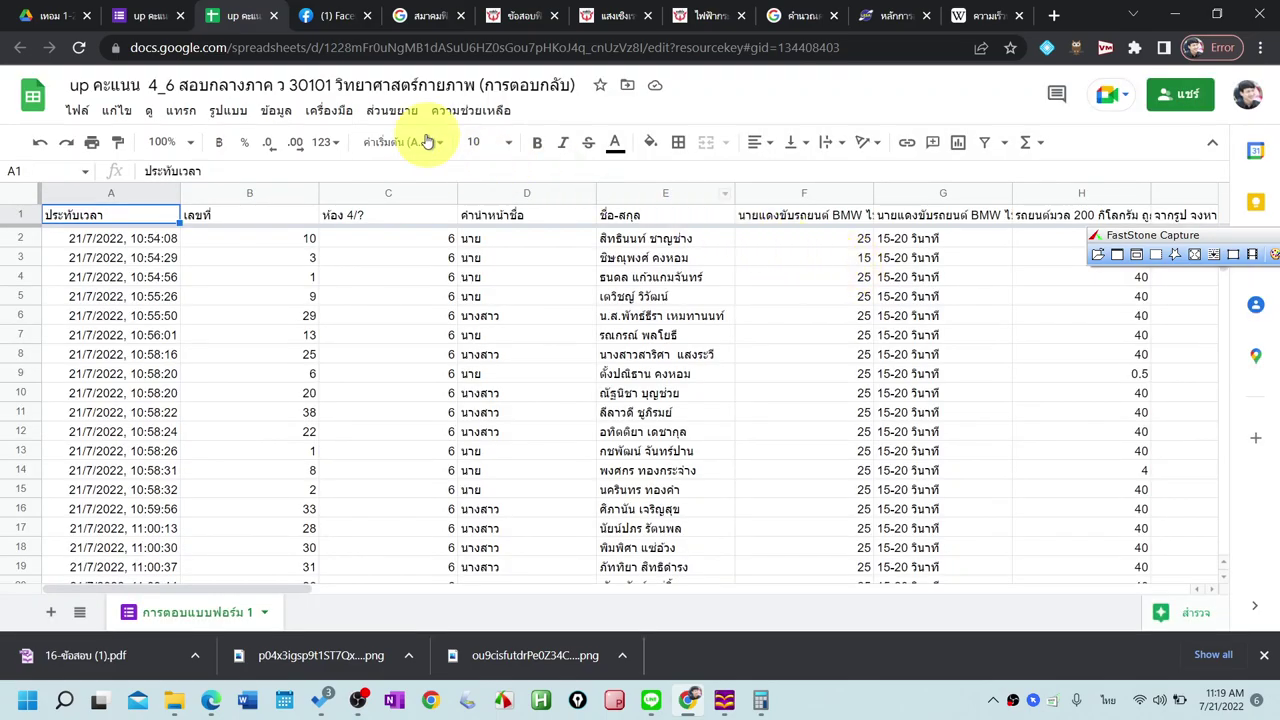
# Start Flubaroo's Grade Assignment on the response sheet and hide the browser's downloads bar
pyautogui.click(393, 111)
pyautogui.moveTo(586, 294)
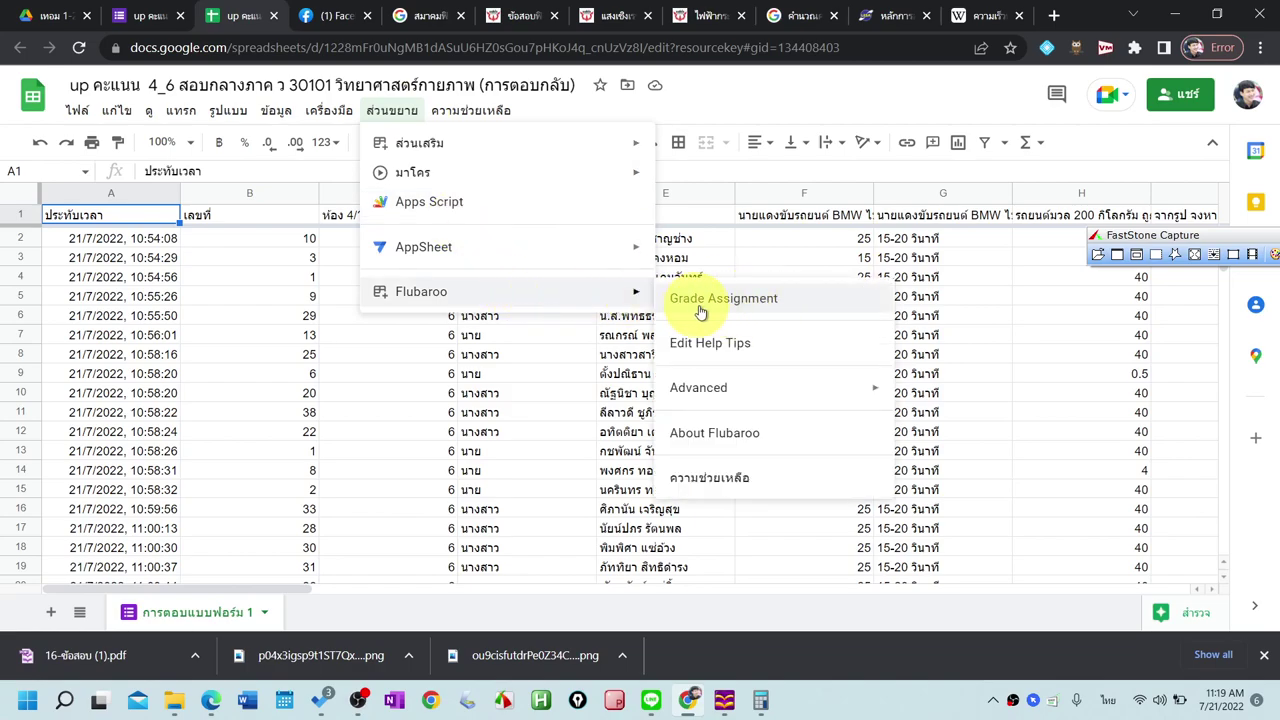
pyautogui.click(770, 309)
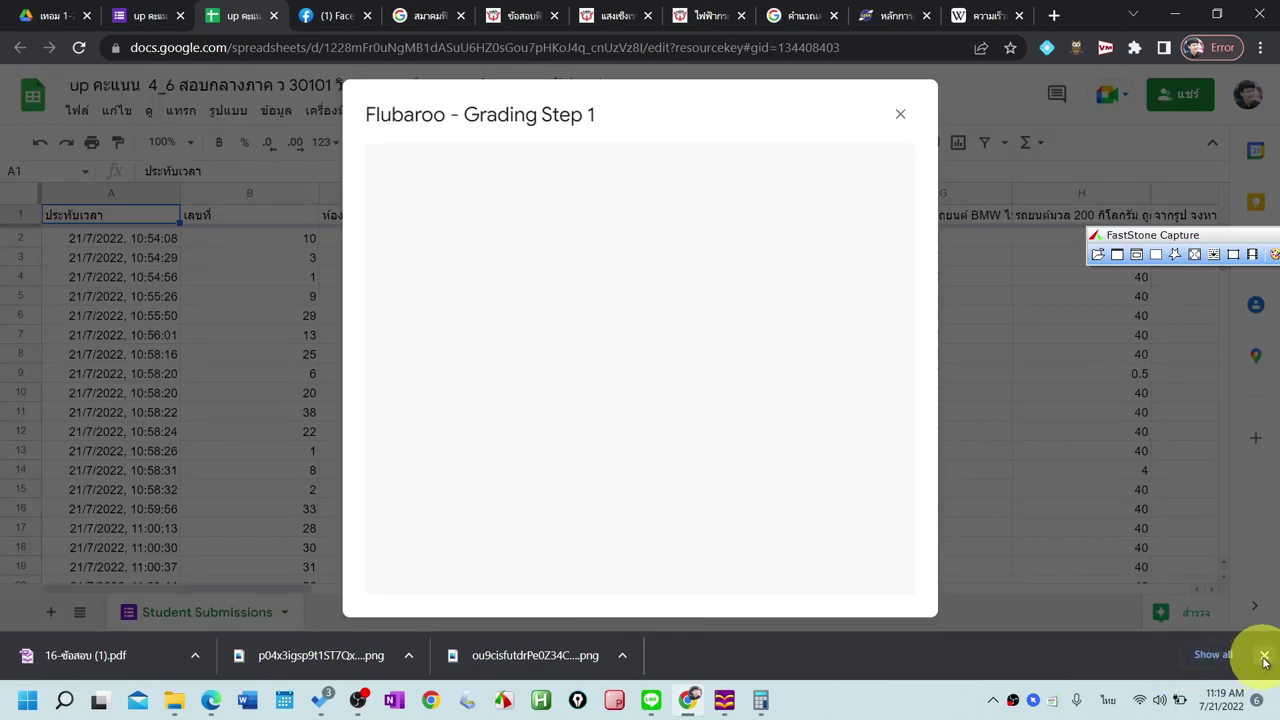
pyautogui.click(1264, 656)
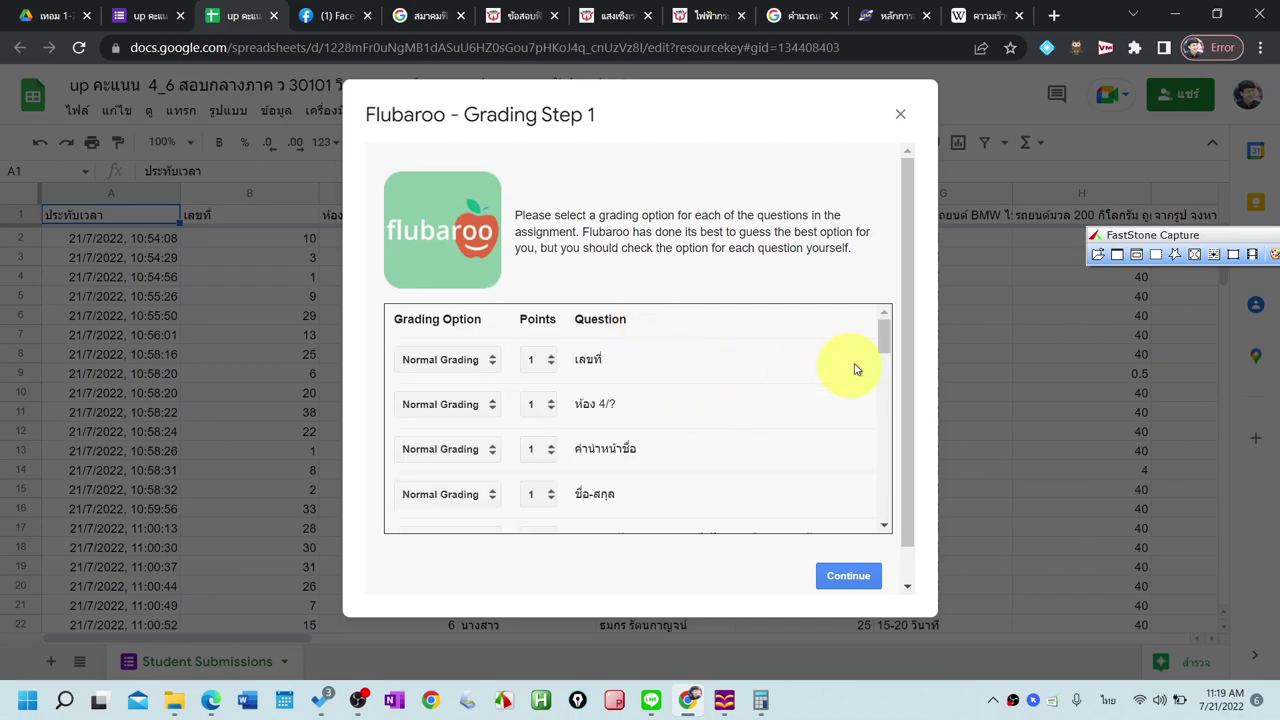
# Set the grading option of the เลขที่ question to Identifies Student
pyautogui.moveTo(880, 343)
pyautogui.mouseDown()
pyautogui.moveTo(868, 502)
pyautogui.moveTo(880, 329)
pyautogui.mouseUp()
pyautogui.click(477, 361)
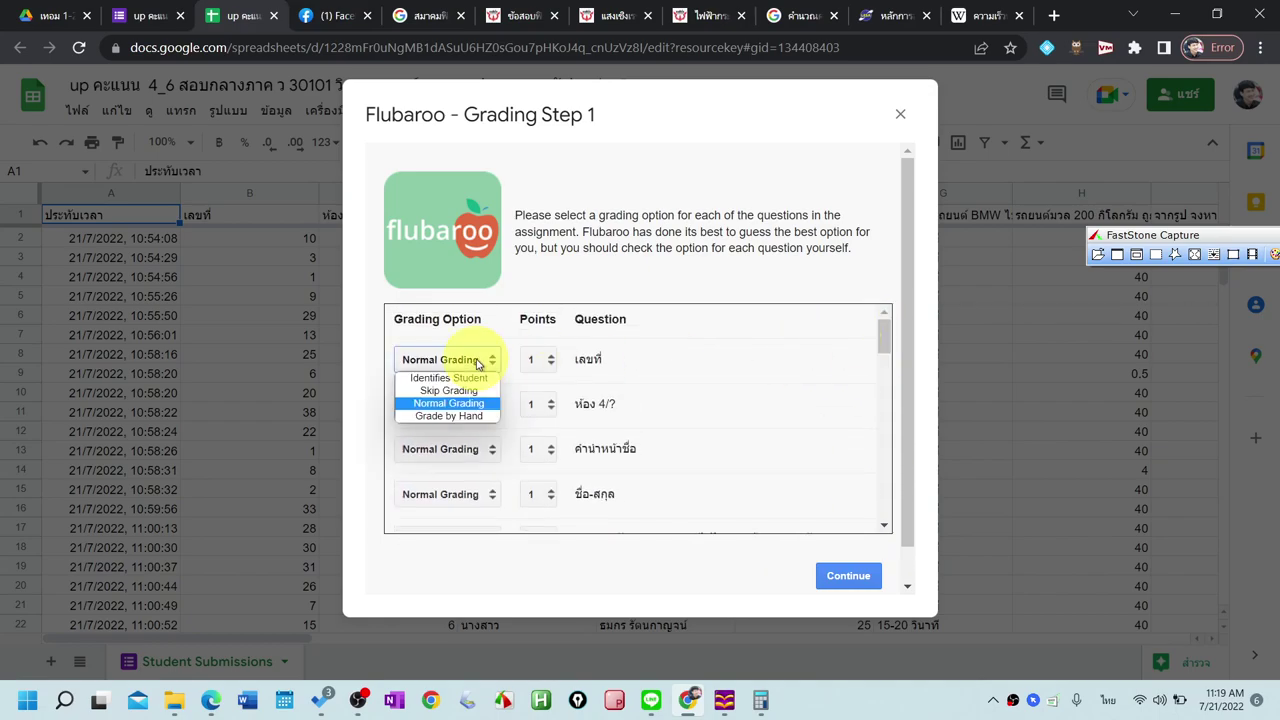
pyautogui.click(477, 361)
pyautogui.click(476, 361)
pyautogui.click(475, 362)
pyautogui.click(473, 362)
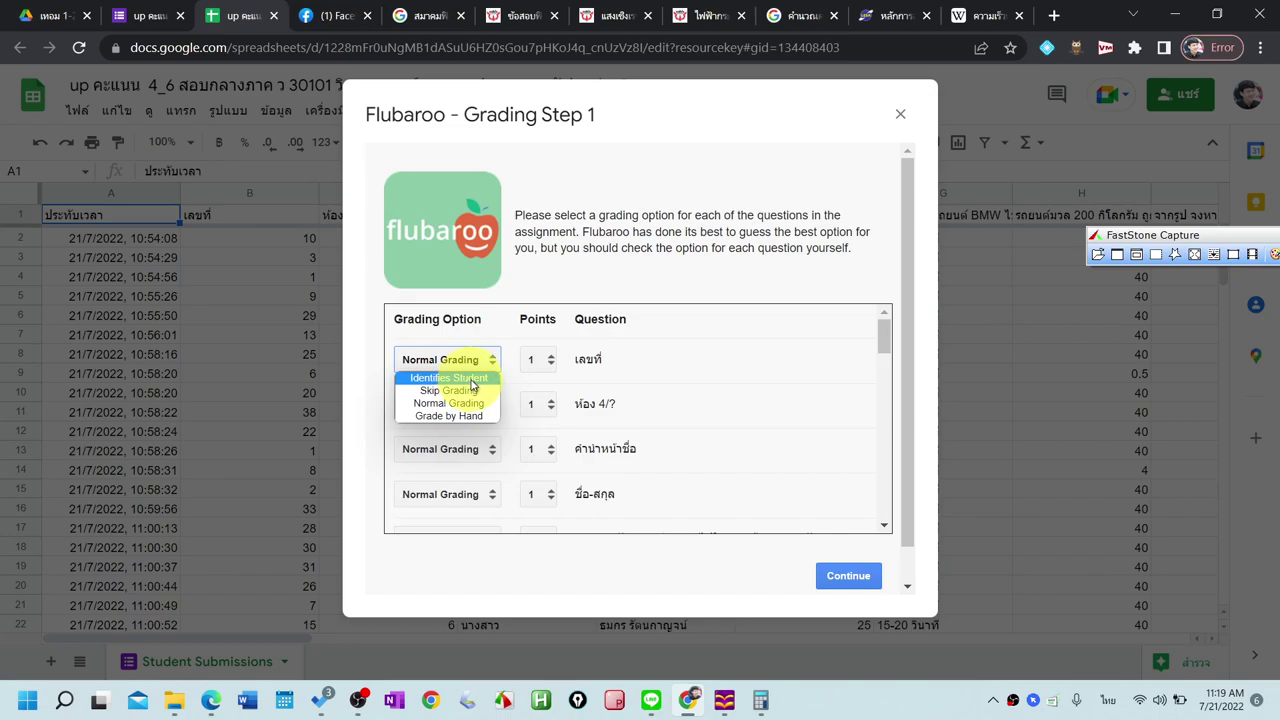
pyautogui.click(474, 385)
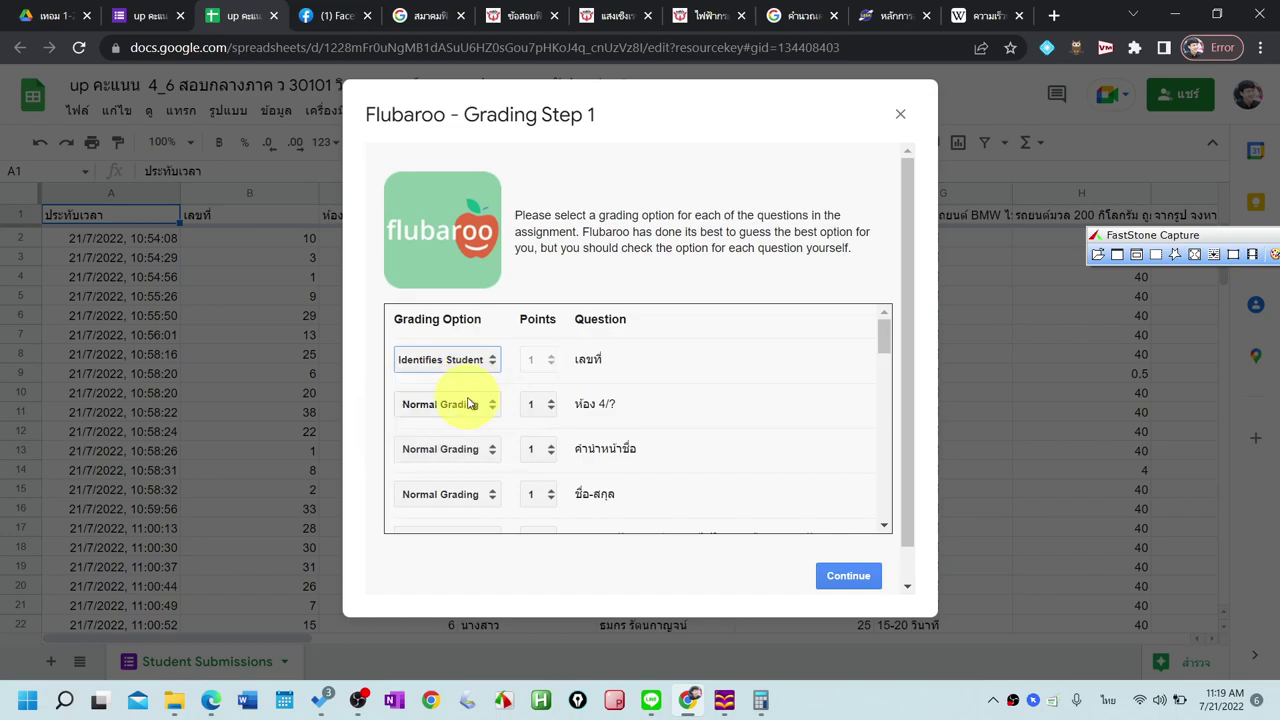
# Set the grading option of ห้อง 4/?, คำนำหน้าชื่อ and ชื่อ-สกุล to Identifies Student
pyautogui.click(470, 402)
pyautogui.click(460, 424)
pyautogui.click(460, 452)
pyautogui.click(449, 468)
pyautogui.click(450, 494)
pyautogui.click(449, 513)
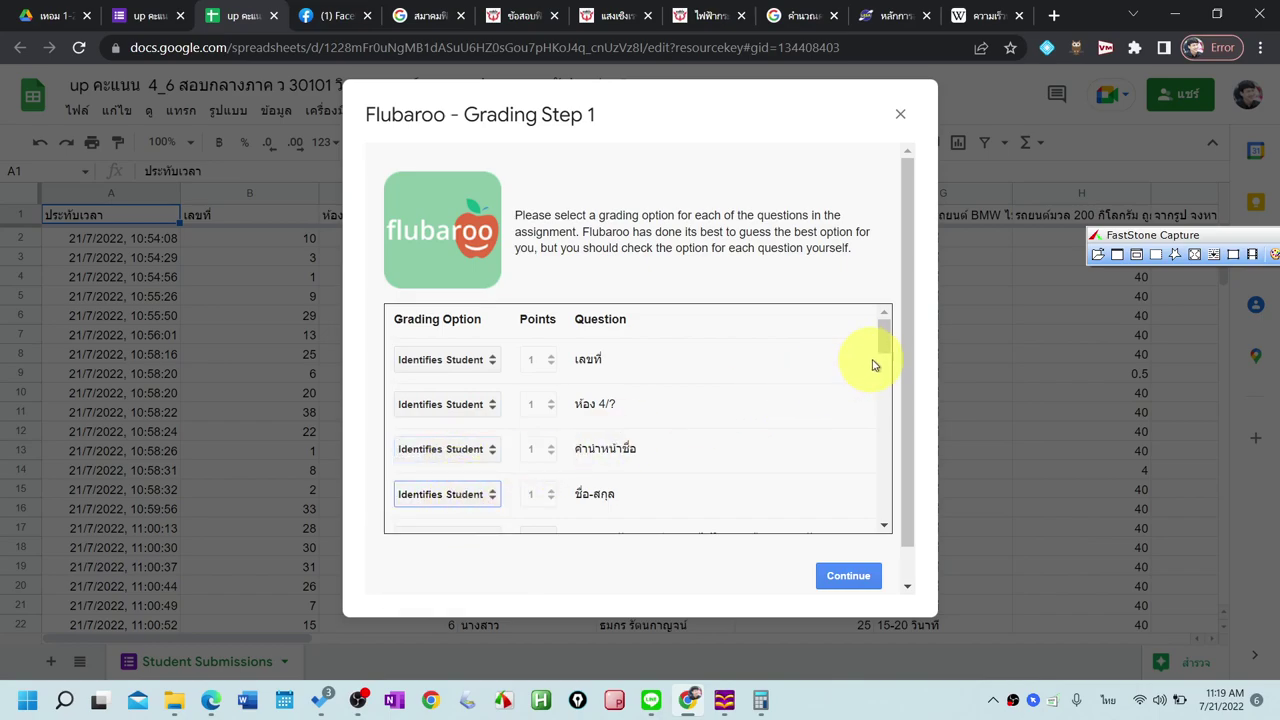
# Keep the first BMW question at 1 point, review the remaining questions' grading options and continue to Grading Step 2
pyautogui.moveTo(883, 346); pyautogui.dragTo(883, 367)
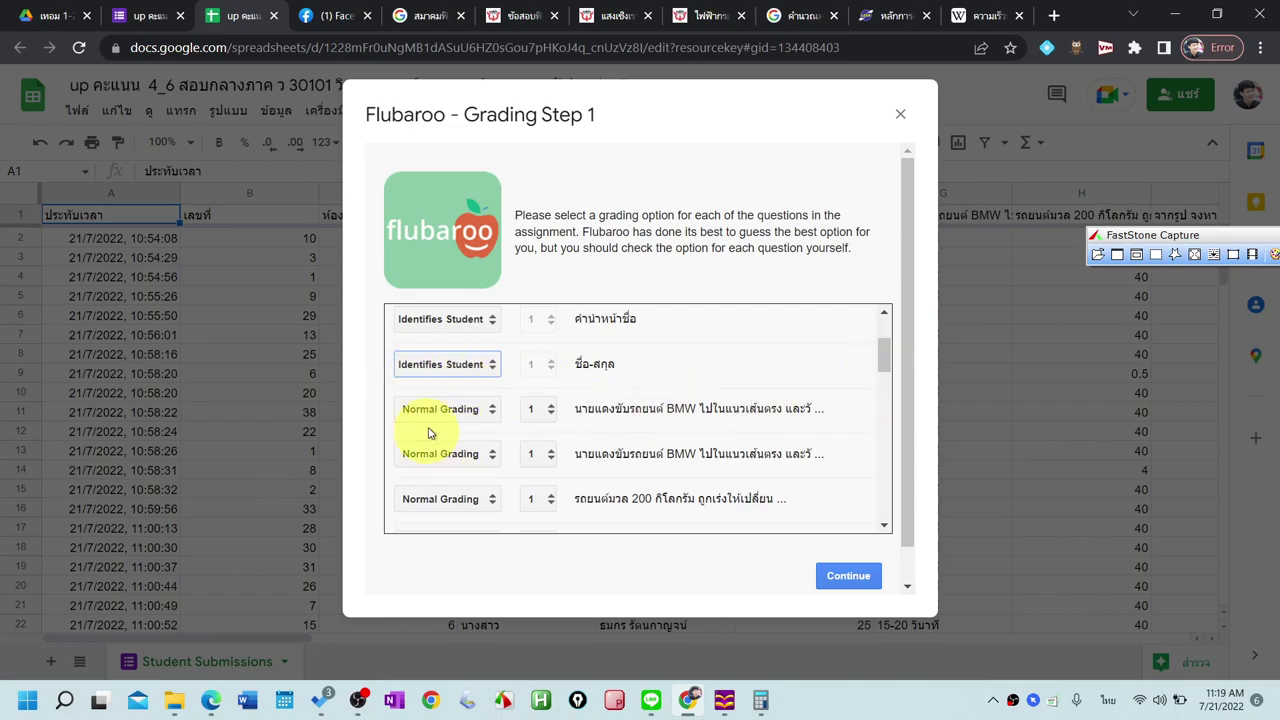
pyautogui.moveTo(884, 352)
pyautogui.mouseDown()
pyautogui.moveTo(891, 509)
pyautogui.moveTo(886, 357)
pyautogui.mouseUp()
pyautogui.click(545, 378)
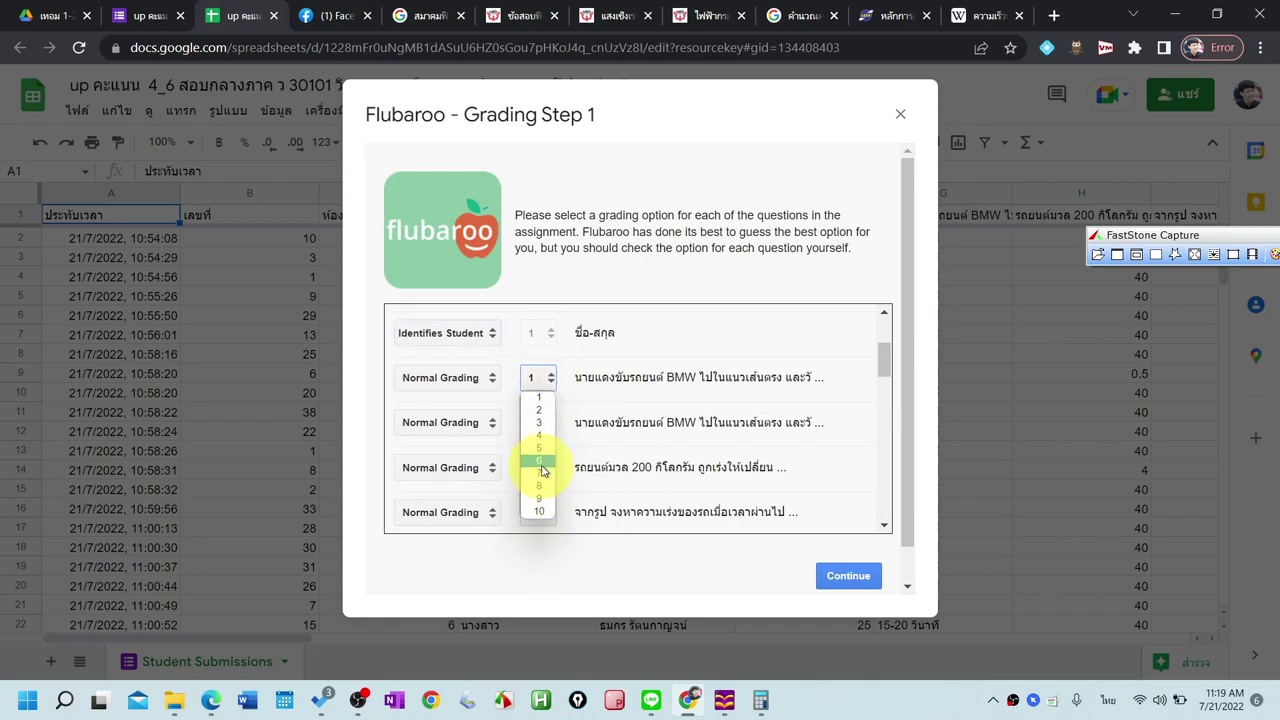
pyautogui.click(541, 397)
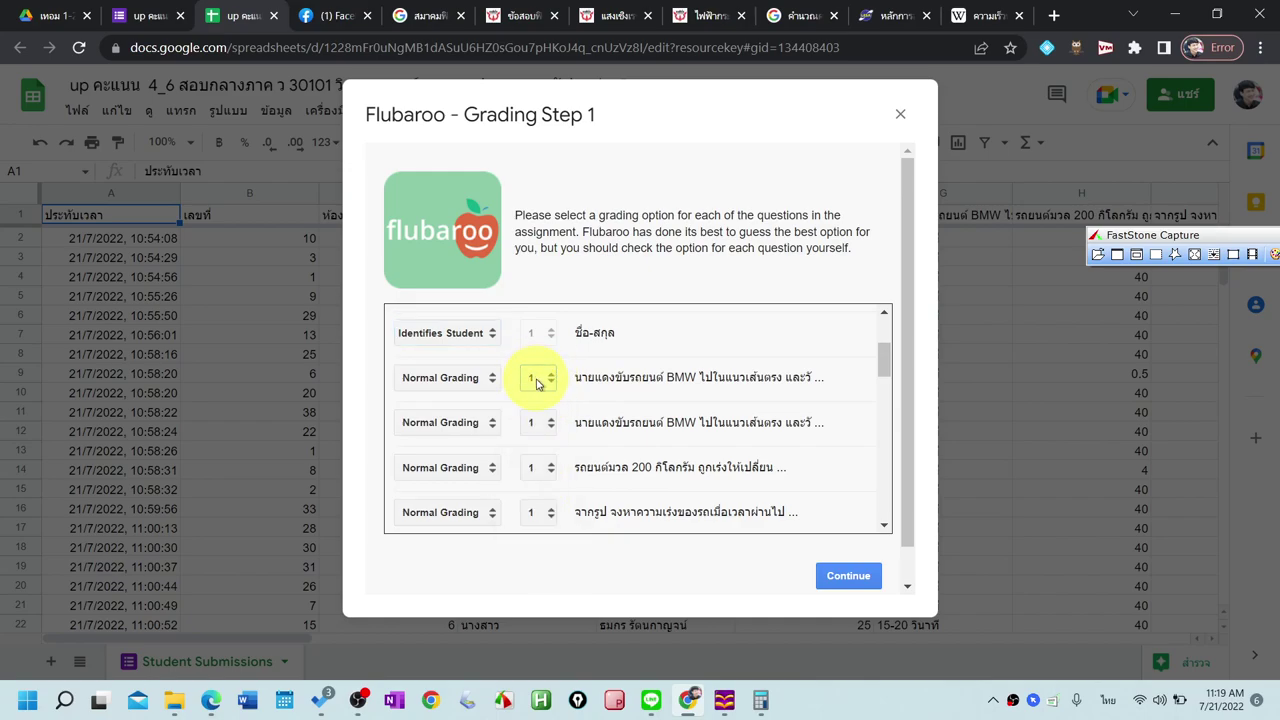
pyautogui.moveTo(886, 362); pyautogui.dragTo(880, 525)
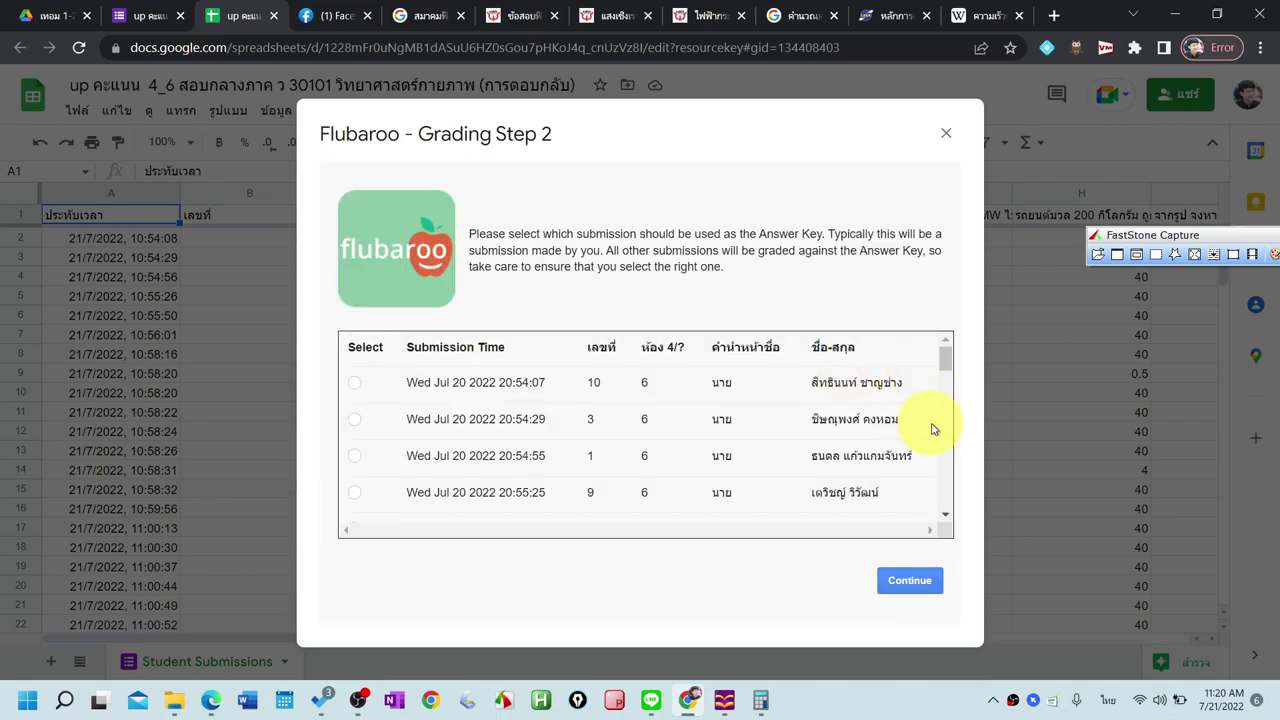
# Use the last submission, with เลขที่ 0 at 21:16:24, as the Answer Key, run the grading and dismiss the completion notice
pyautogui.moveTo(949, 356); pyautogui.dragTo(930, 516)
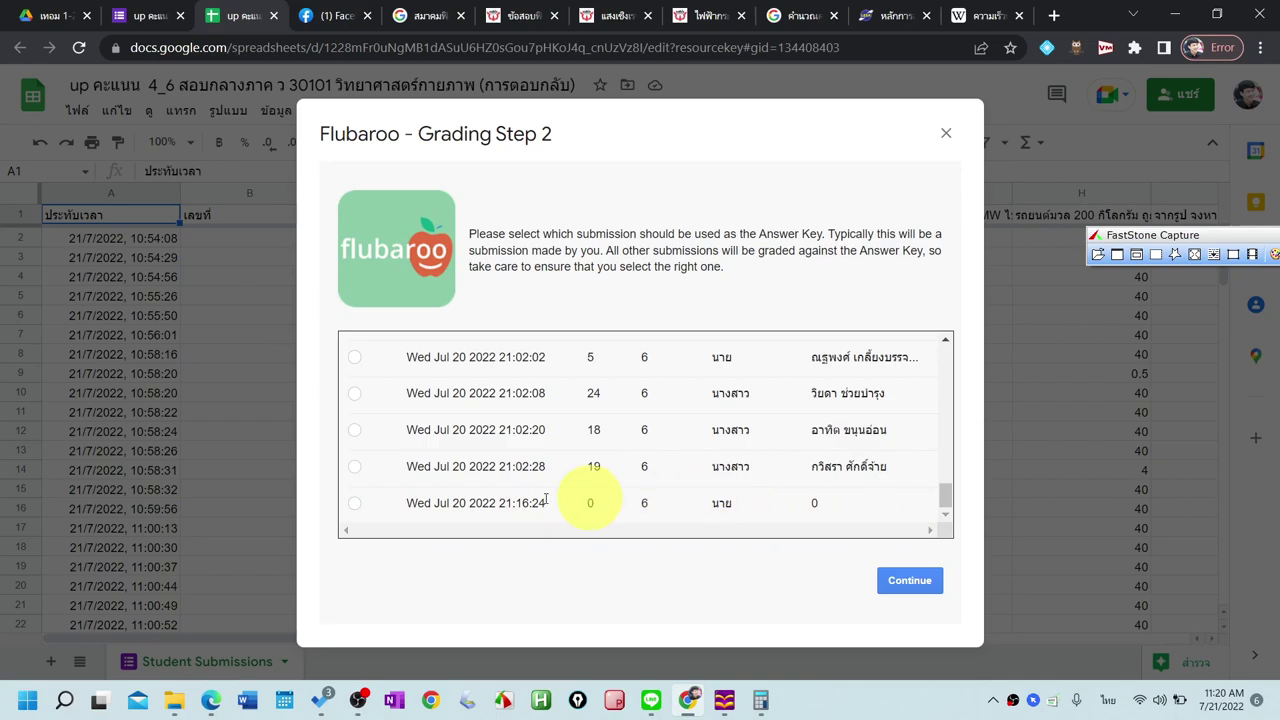
pyautogui.keyDown('shift'); pyautogui.click(348, 515); pyautogui.keyUp('shift')
pyautogui.click(363, 512)
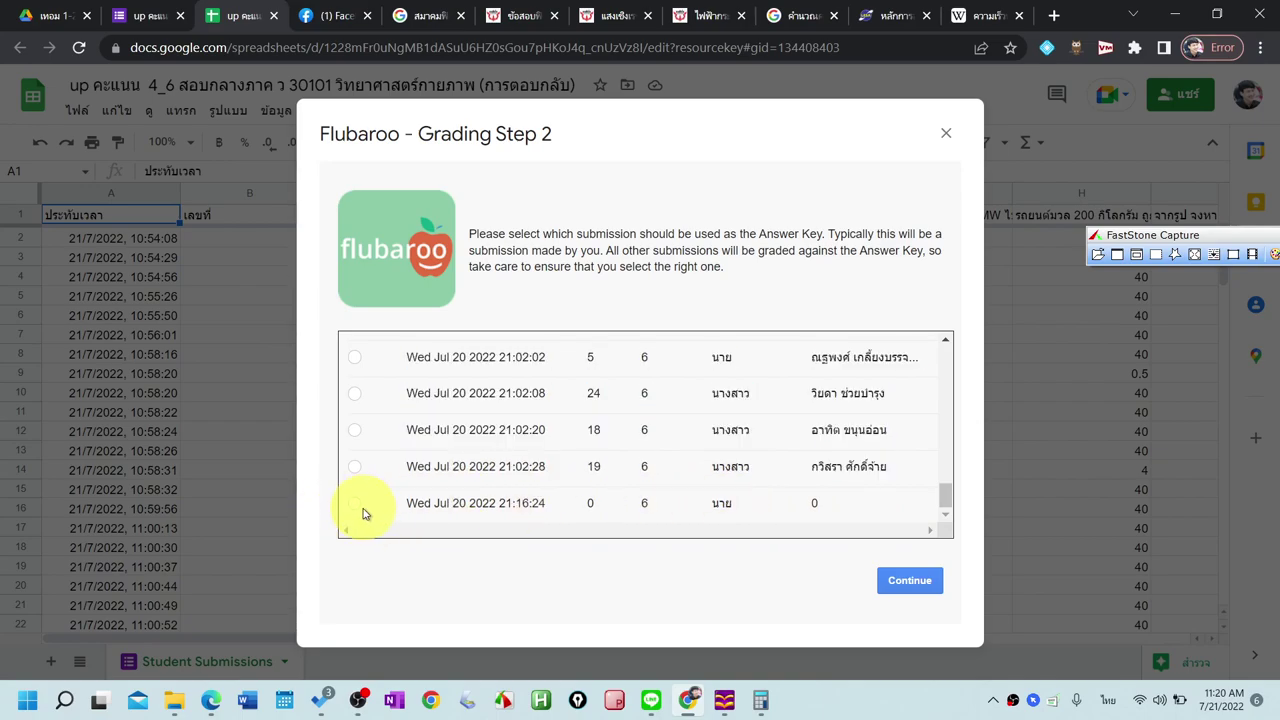
pyautogui.click(356, 506)
pyautogui.click(909, 580)
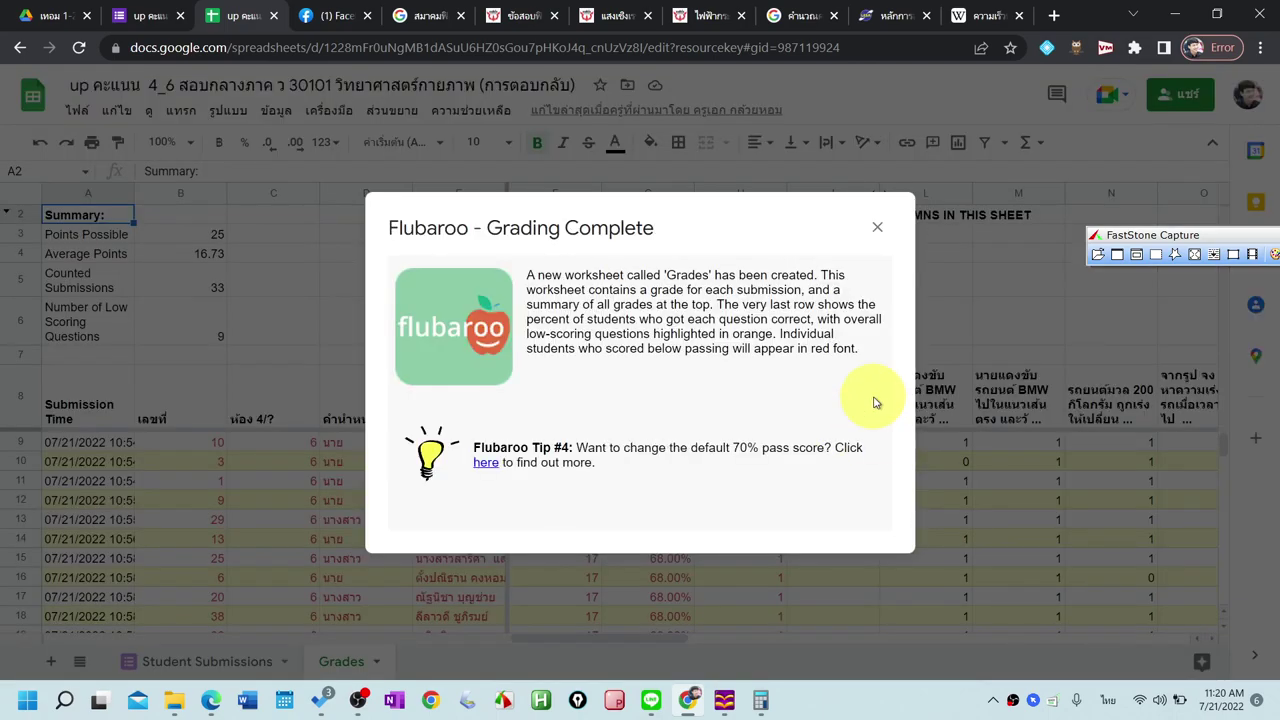
pyautogui.click(877, 230)
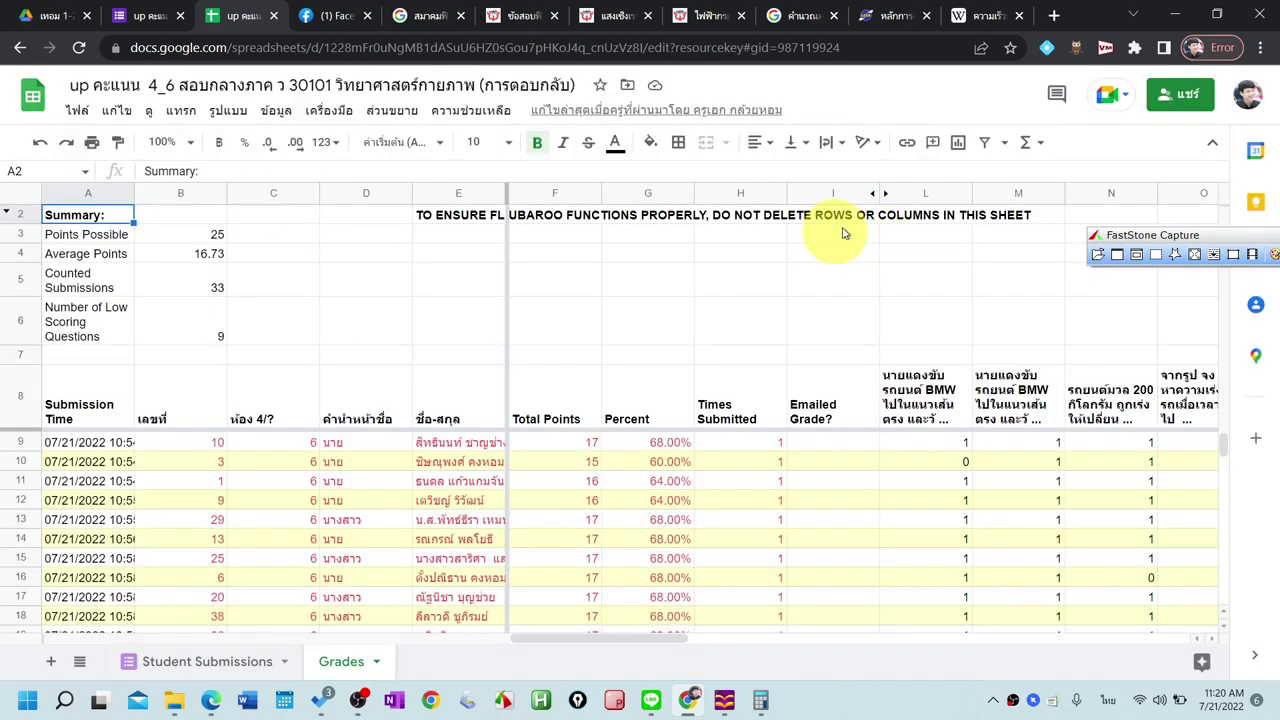
pyautogui.click(1247, 105)
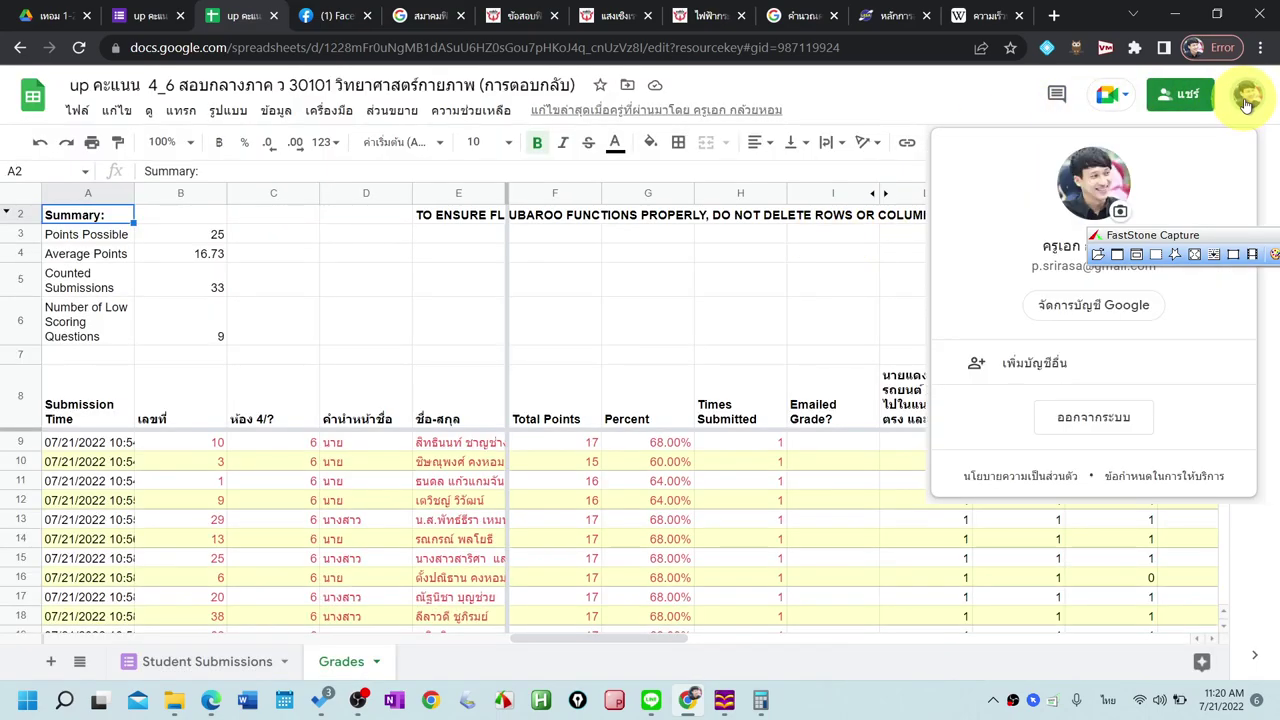
pyautogui.click(1247, 100)
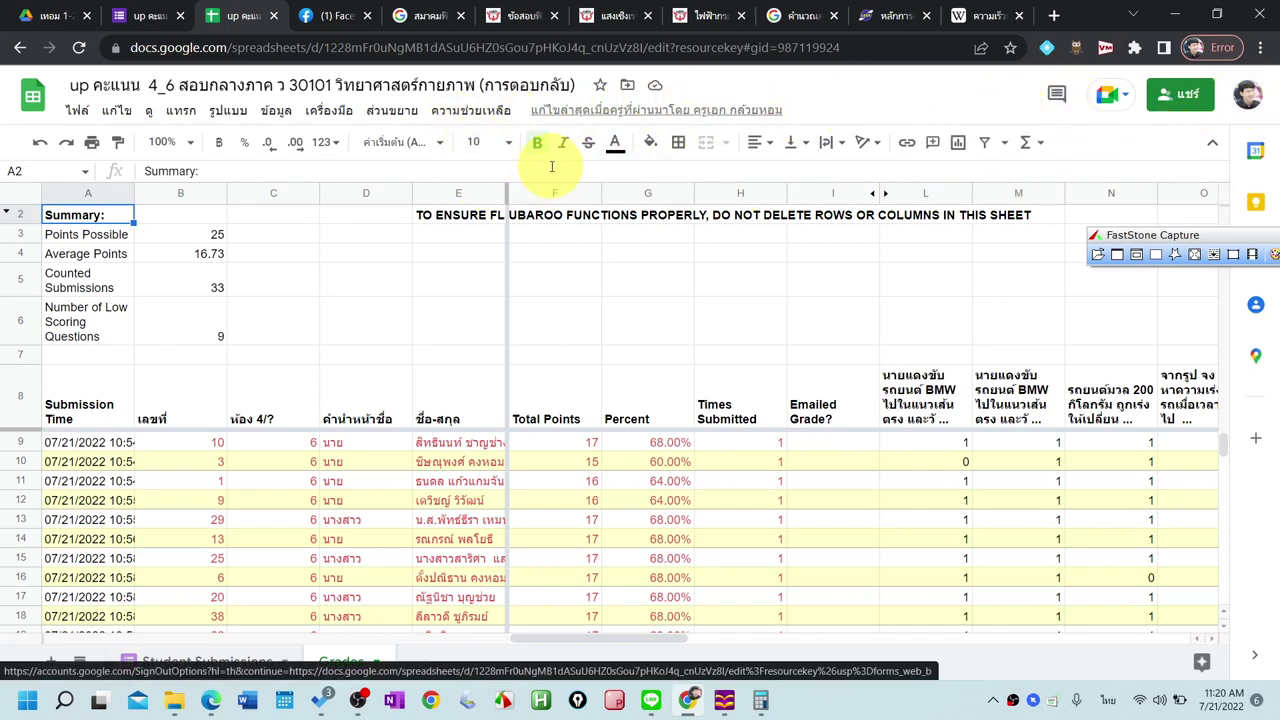
pyautogui.scroll(-1, 588, 305)
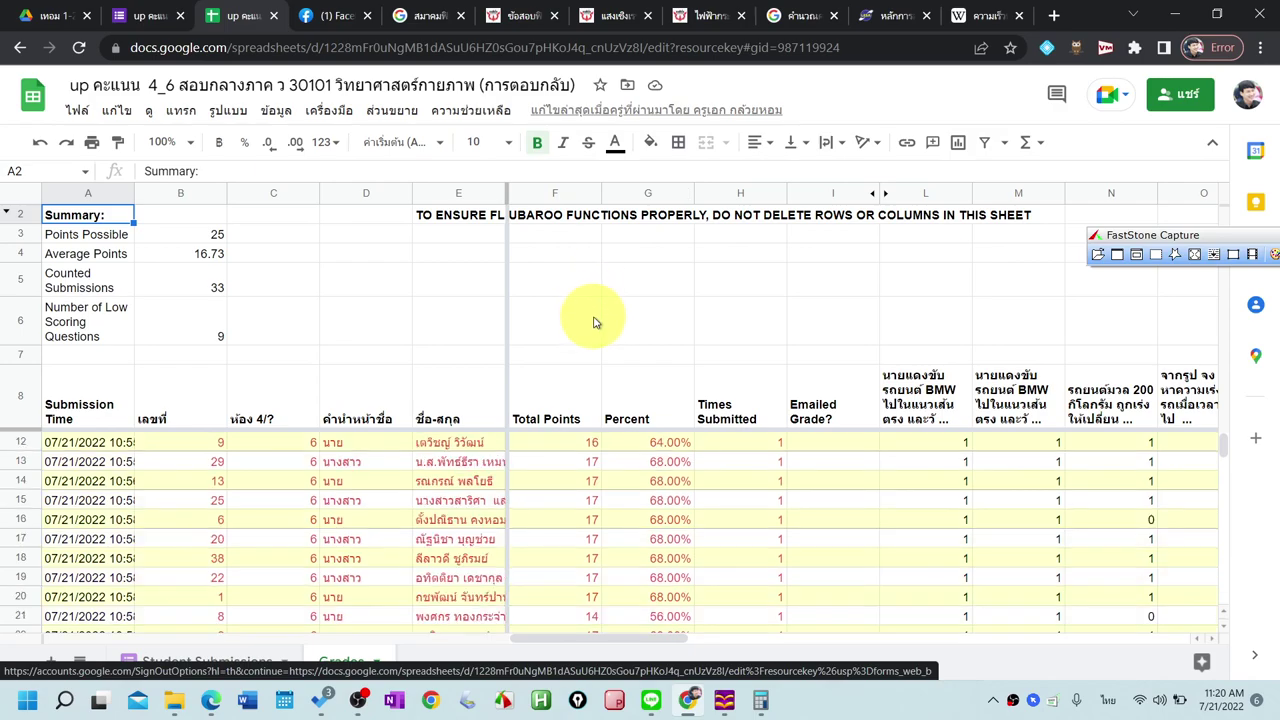
pyautogui.click(133, 16)
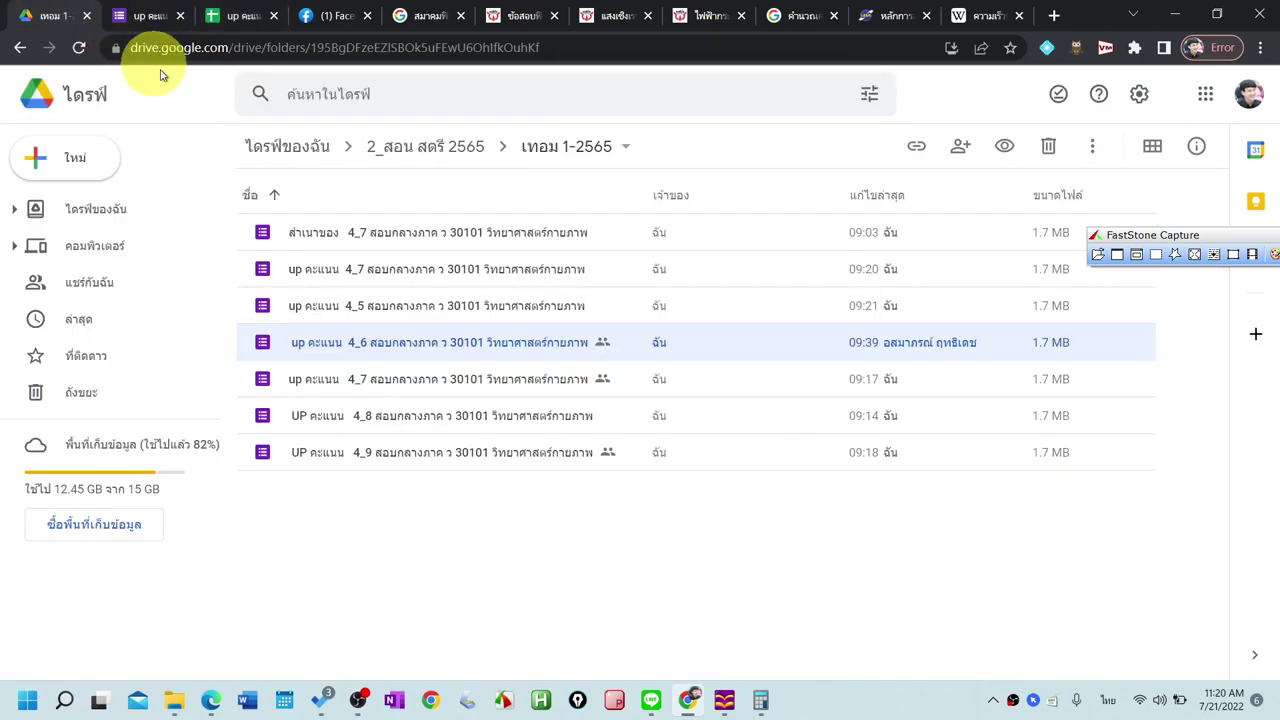
pyautogui.click(214, 12)
pyautogui.click(148, 15)
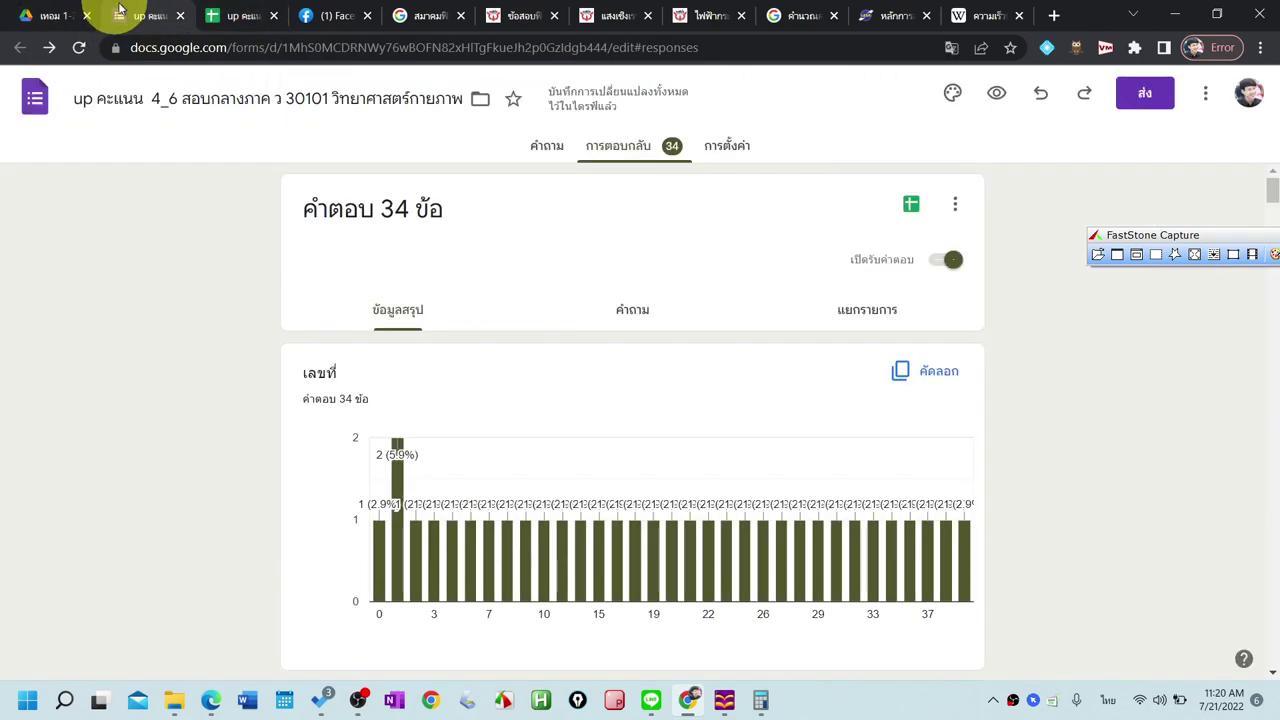
pyautogui.click(240, 15)
pyautogui.click(82, 10)
pyautogui.click(240, 15)
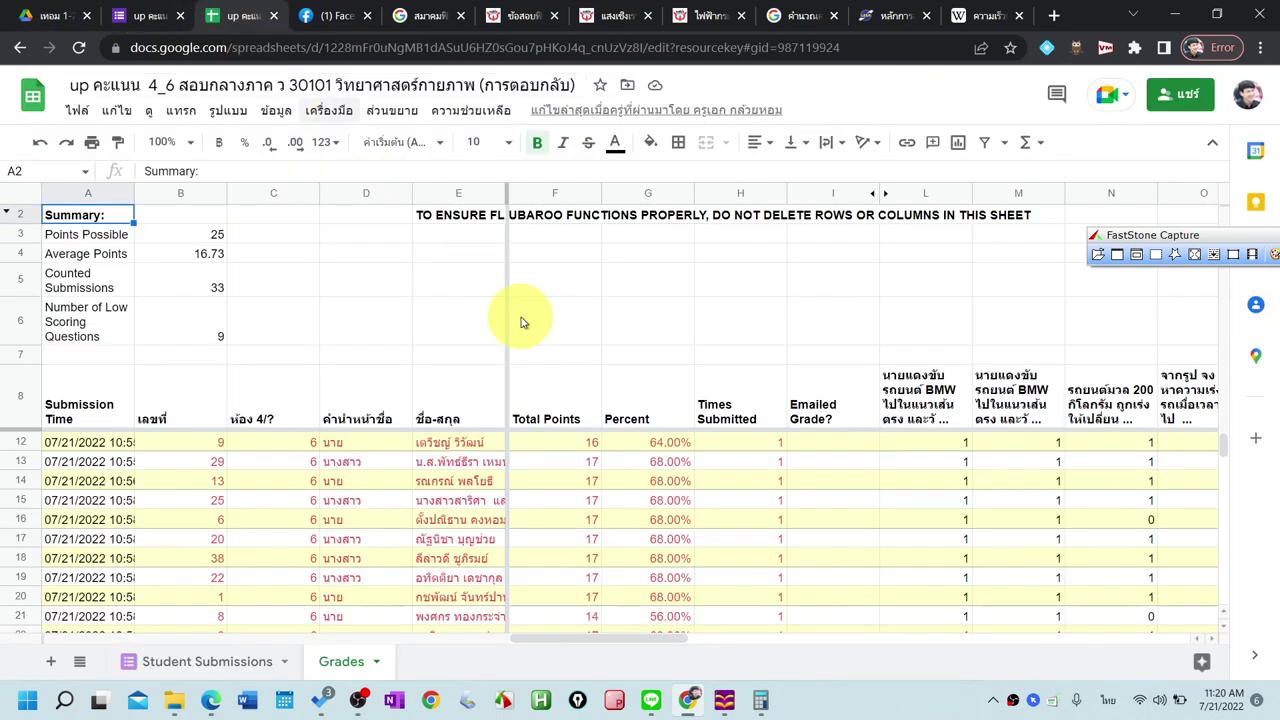
# Examine the students' total points and percentages through the whole Grades worksheet
pyautogui.scroll(-6, 626, 522)
pyautogui.scroll(-5, 626, 522)
pyautogui.scroll(8, 660, 545)
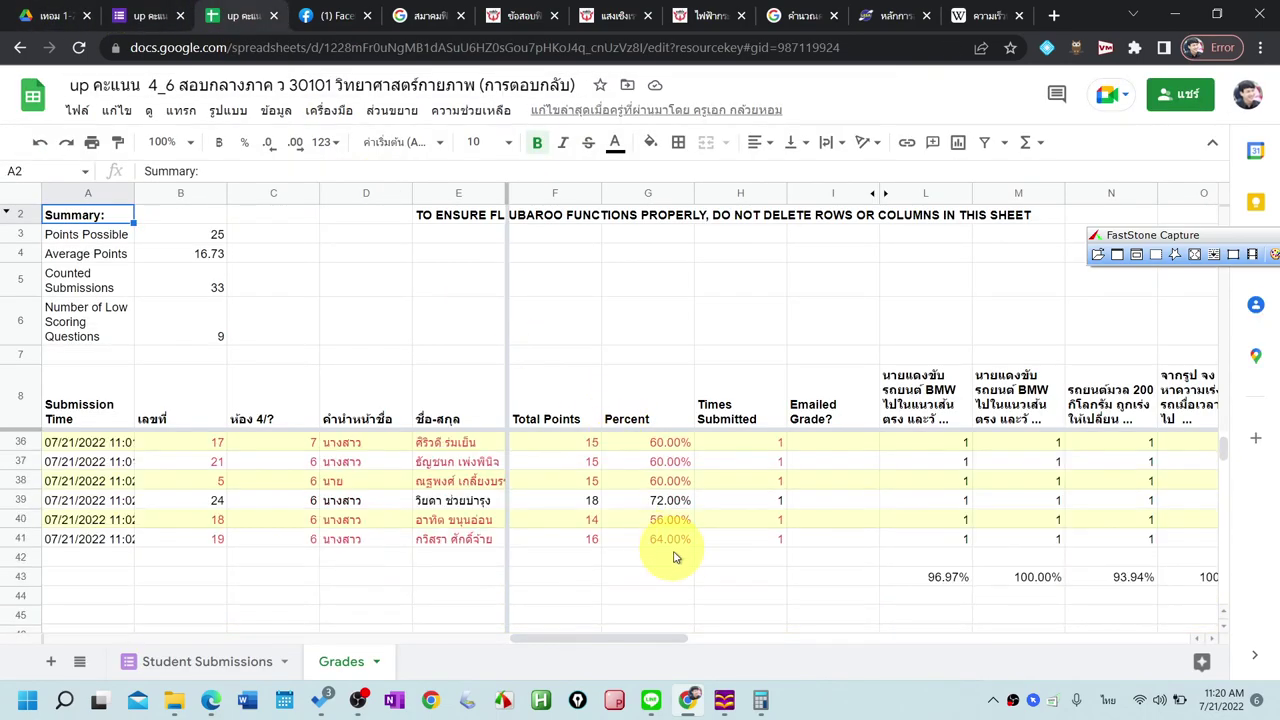
pyautogui.scroll(-4, 686, 560)
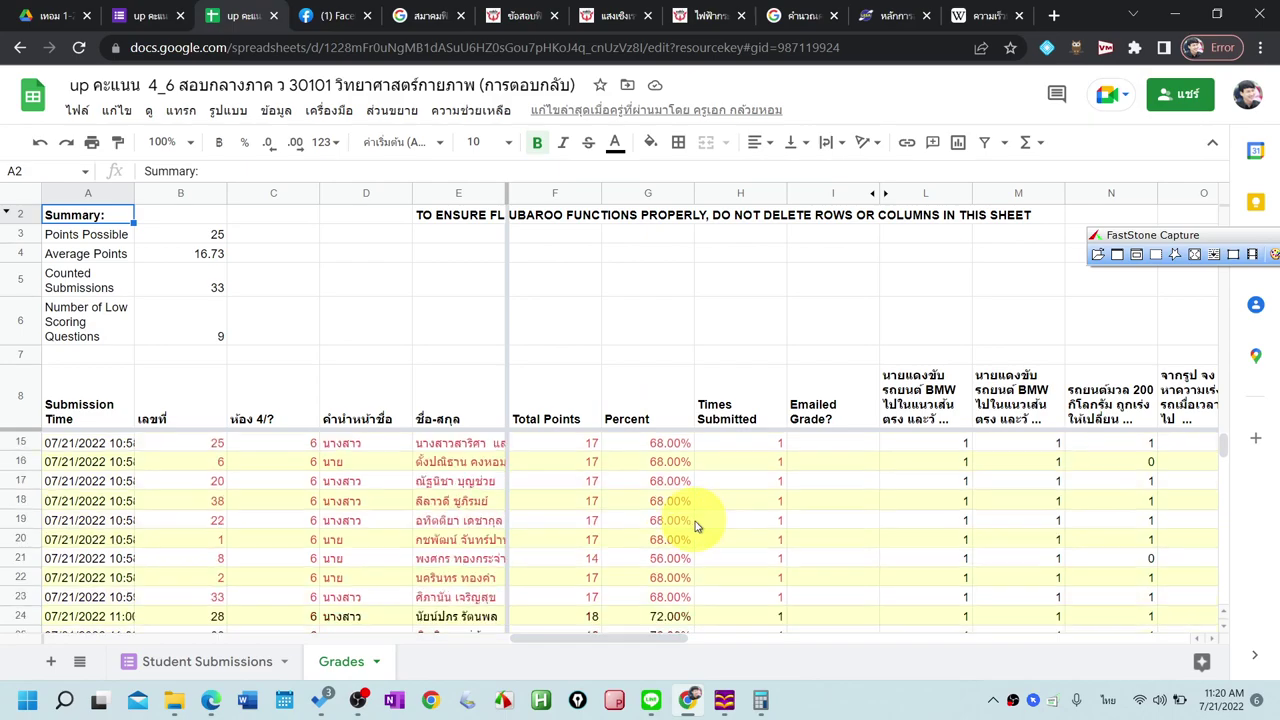
pyautogui.scroll(-4, 697, 527)
pyautogui.scroll(7, 686, 530)
pyautogui.scroll(3, 686, 530)
pyautogui.scroll(-3, 686, 520)
pyautogui.scroll(3, 686, 520)
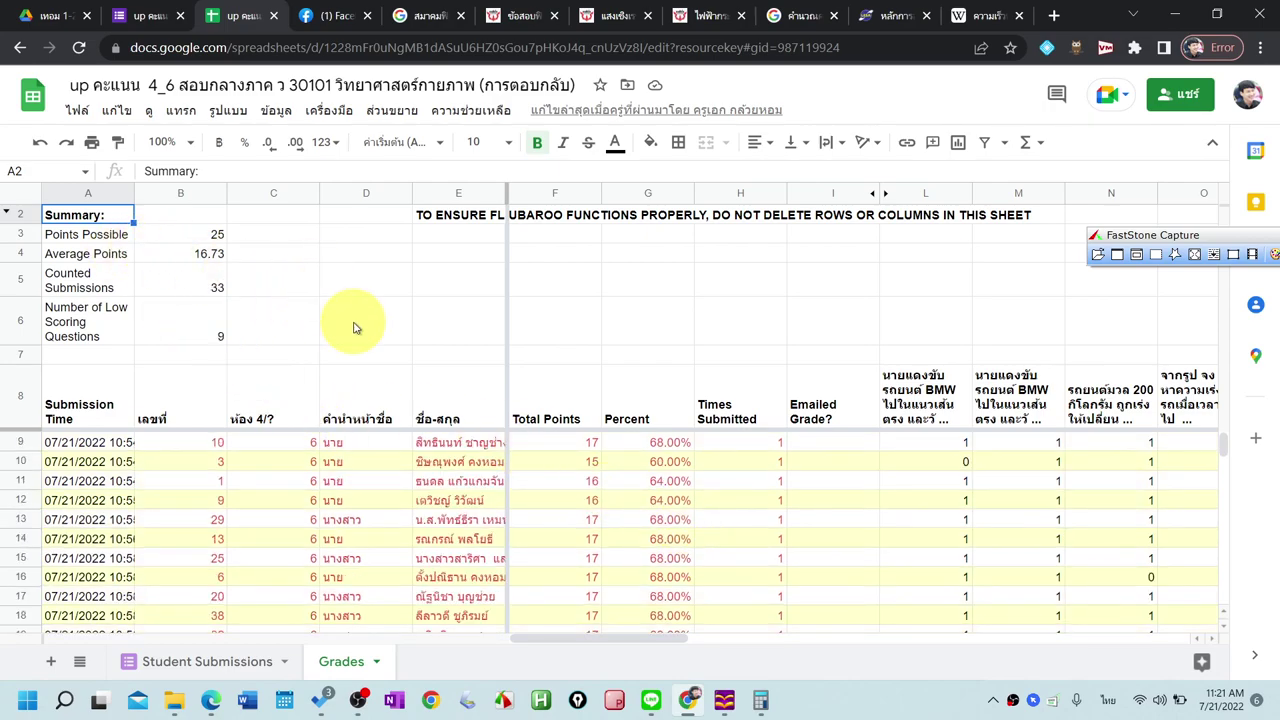
# Switch to the form's response summary and examine the answer distribution of the first BMW question about the speed at 30 seconds
pyautogui.click(138, 14)
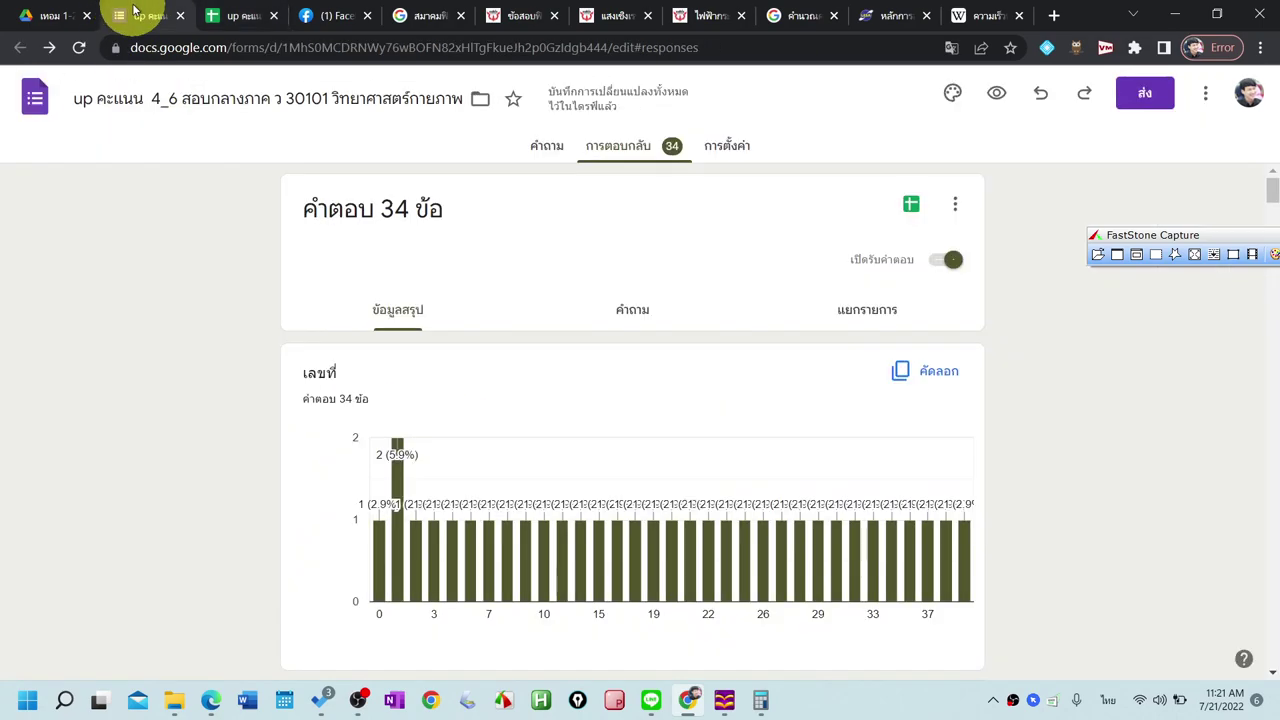
pyautogui.click(546, 147)
pyautogui.click(624, 153)
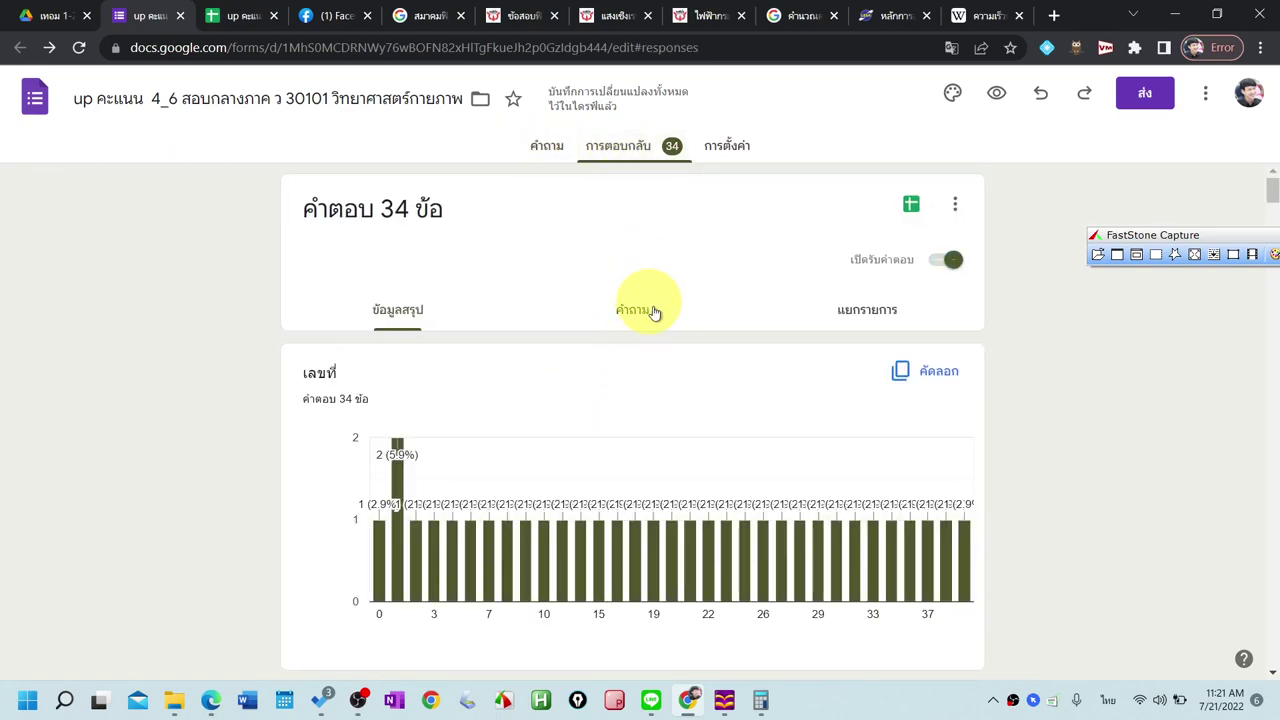
pyautogui.scroll(-6, 660, 320)
pyautogui.scroll(-4, 670, 330)
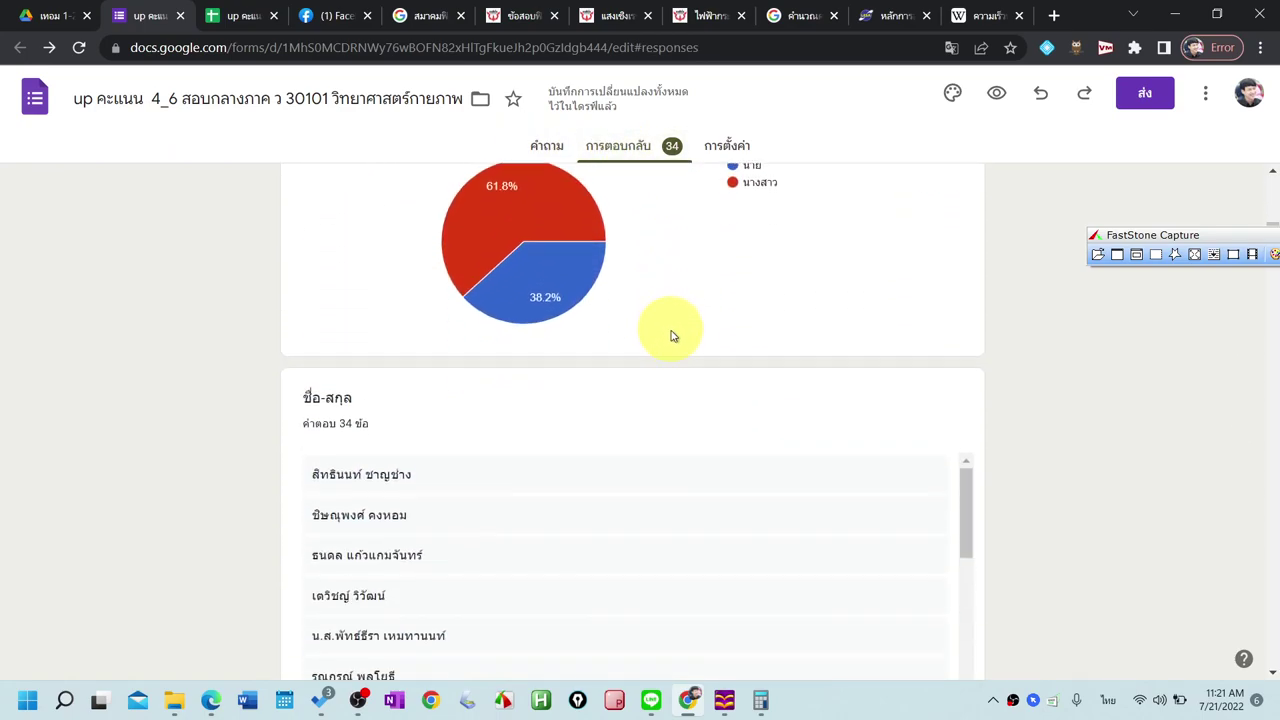
pyautogui.scroll(-8, 650, 440)
pyautogui.scroll(-5, 680, 540)
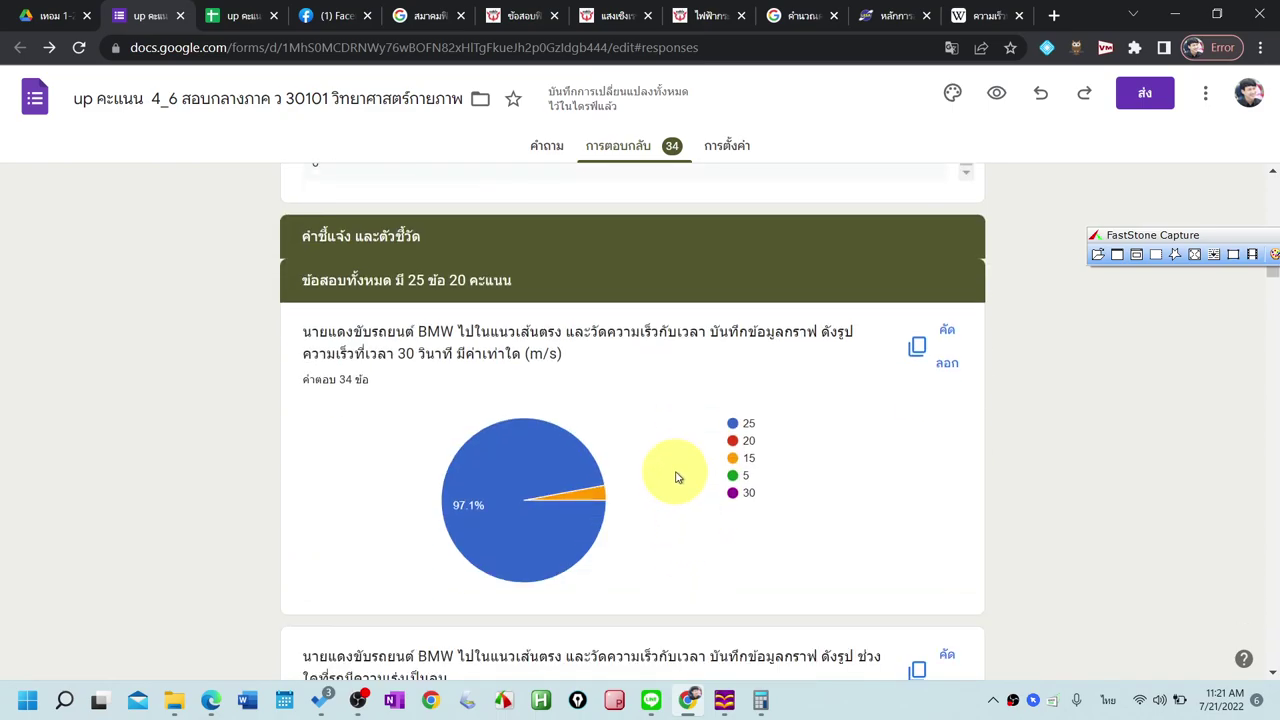
pyautogui.scroll(-1, 676, 450)
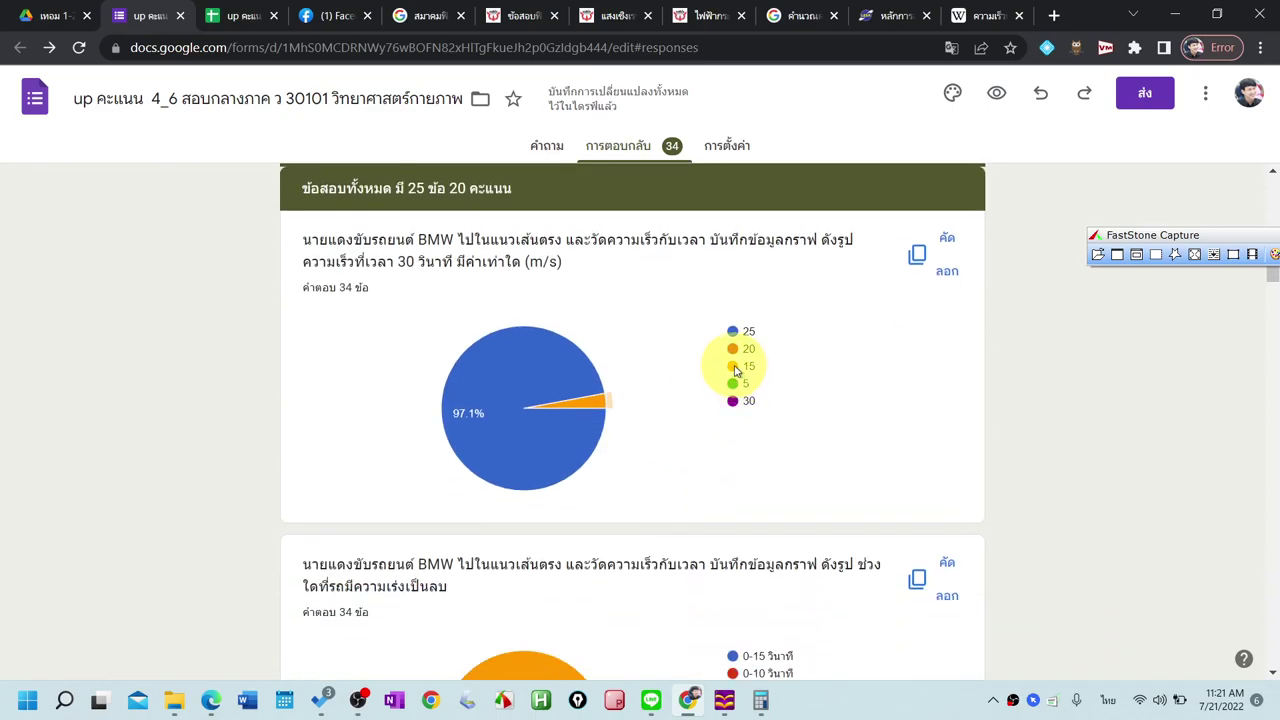
pyautogui.moveTo(598, 403)
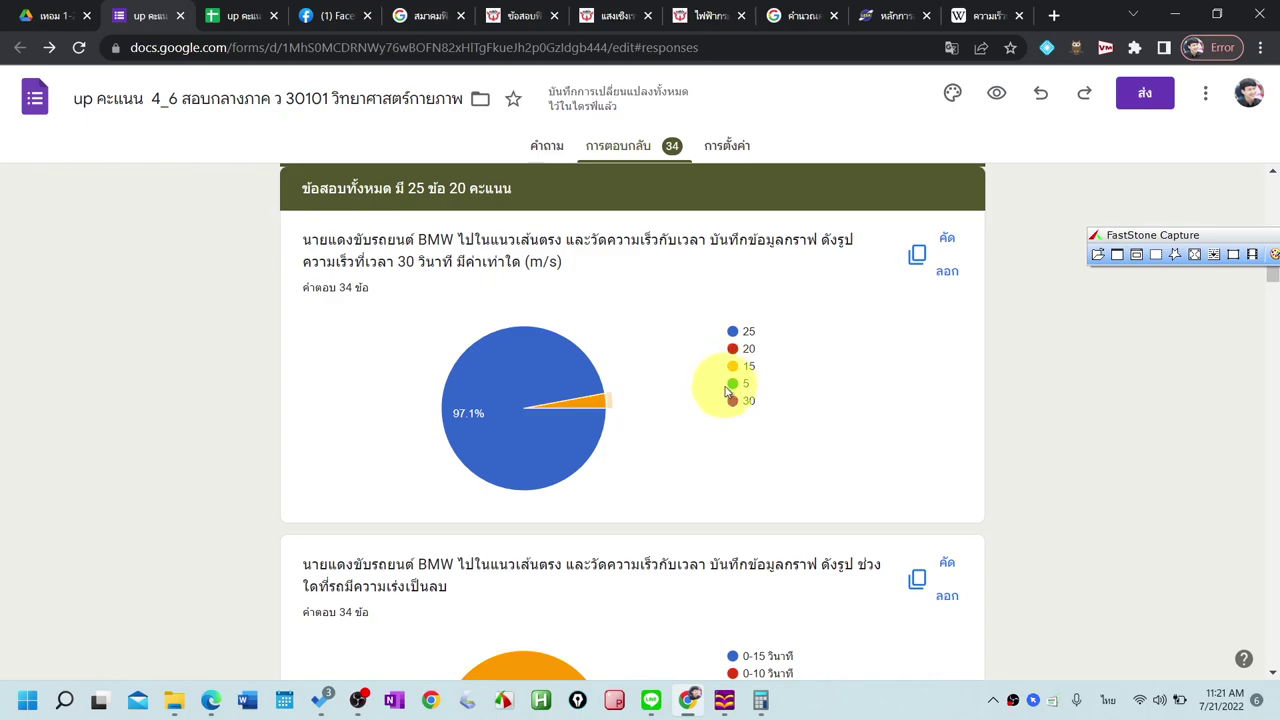
pyautogui.scroll(-2, 700, 400)
pyautogui.scroll(3, 620, 391)
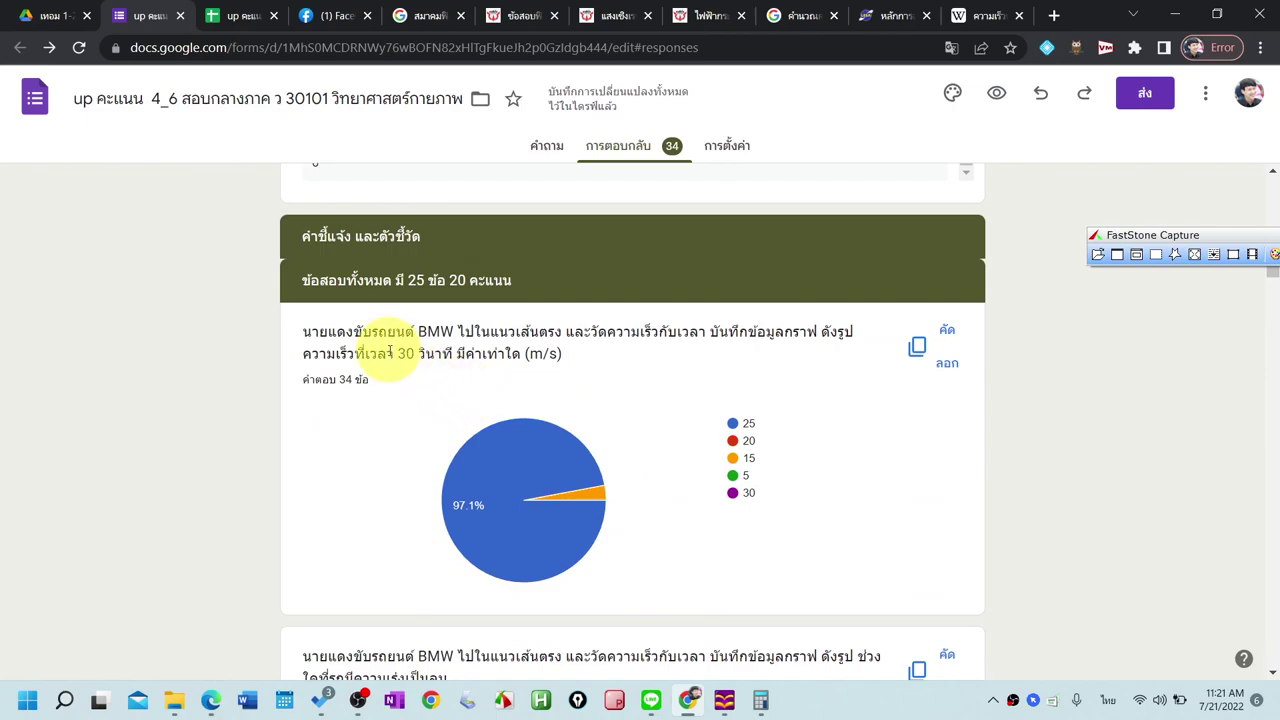
pyautogui.moveTo(386, 353); pyautogui.dragTo(442, 356)
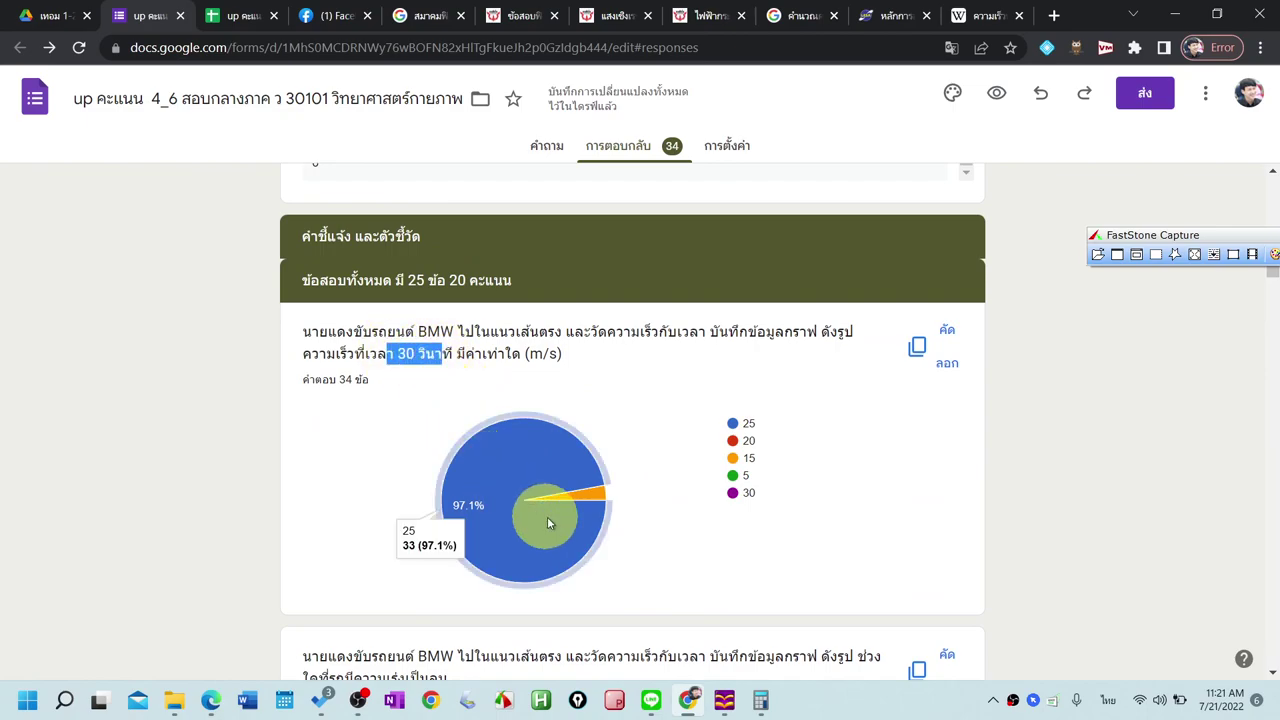
pyautogui.moveTo(581, 505)
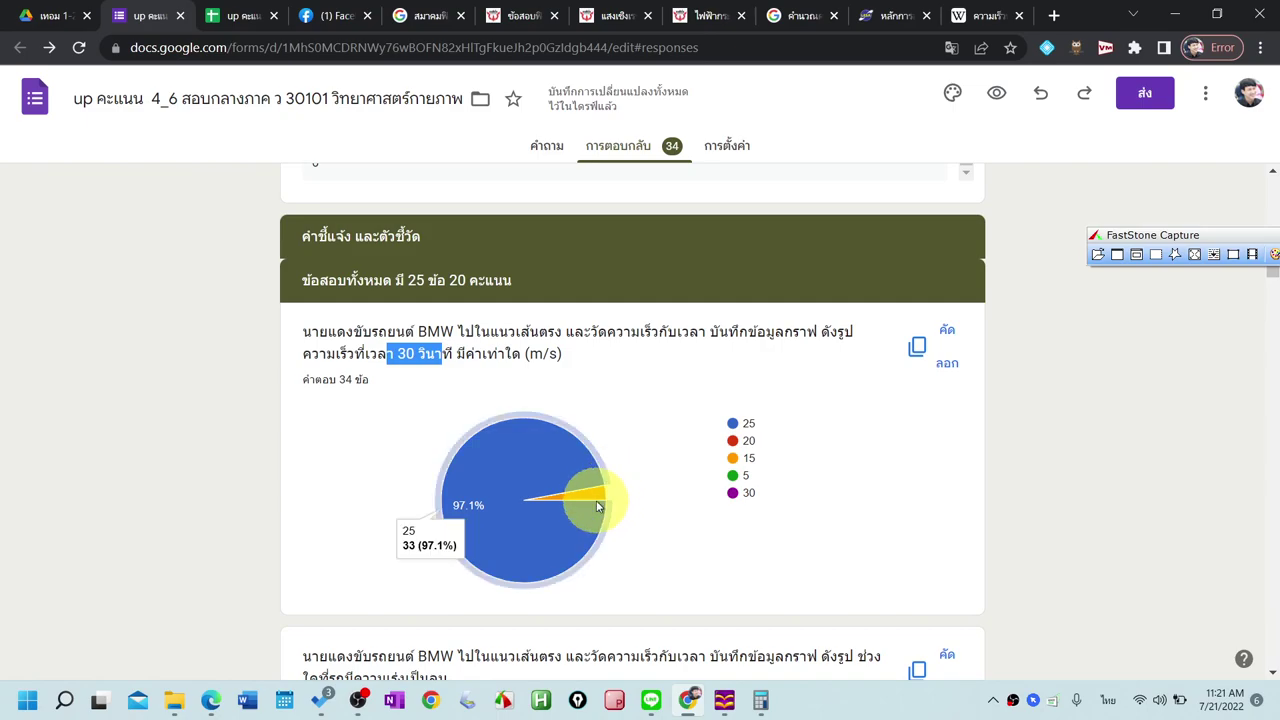
pyautogui.click(597, 493)
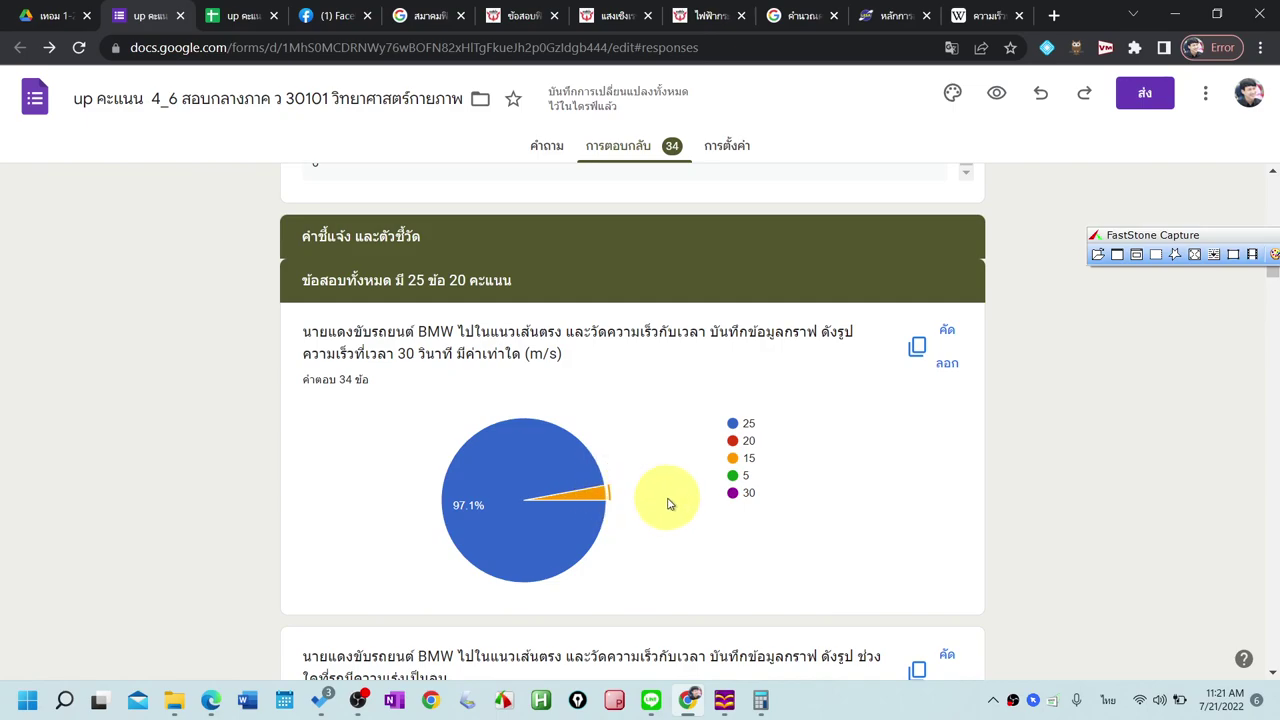
# Examine the answer charts from the second BMW question through the 200 kg car and 5-second questions to the Newton's law question
pyautogui.scroll(-4, 680, 495)
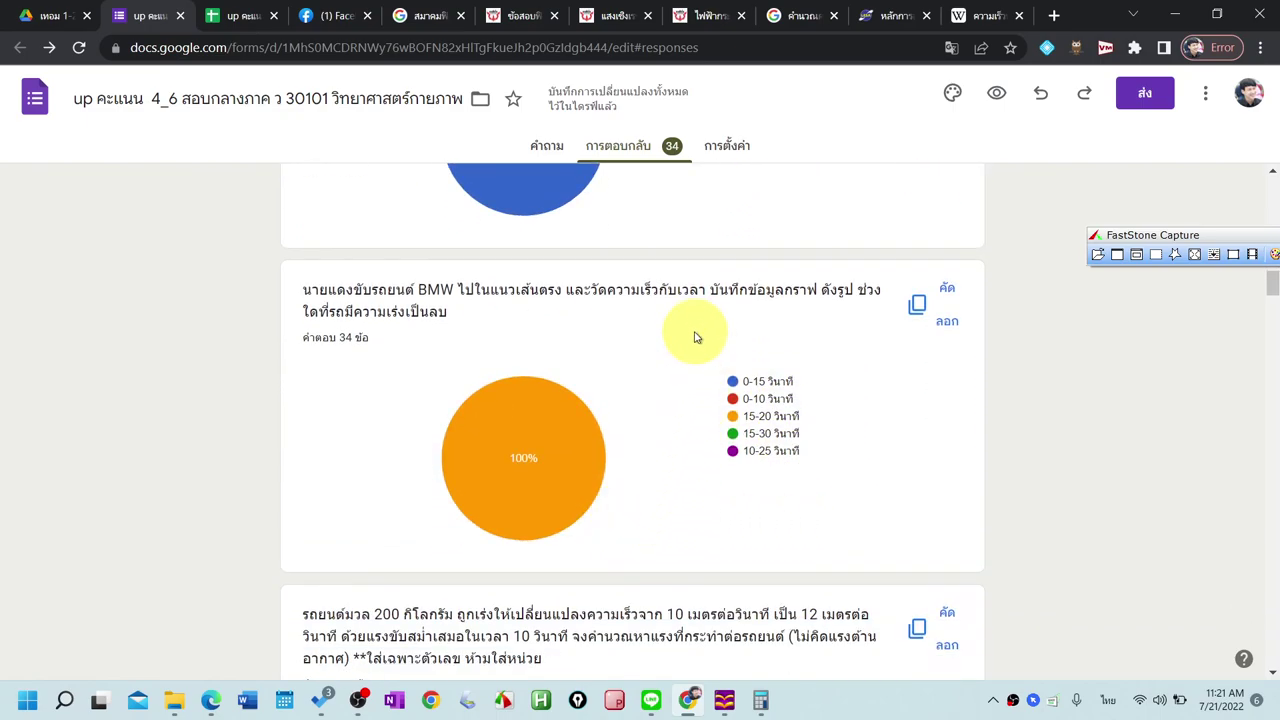
pyautogui.moveTo(515, 435)
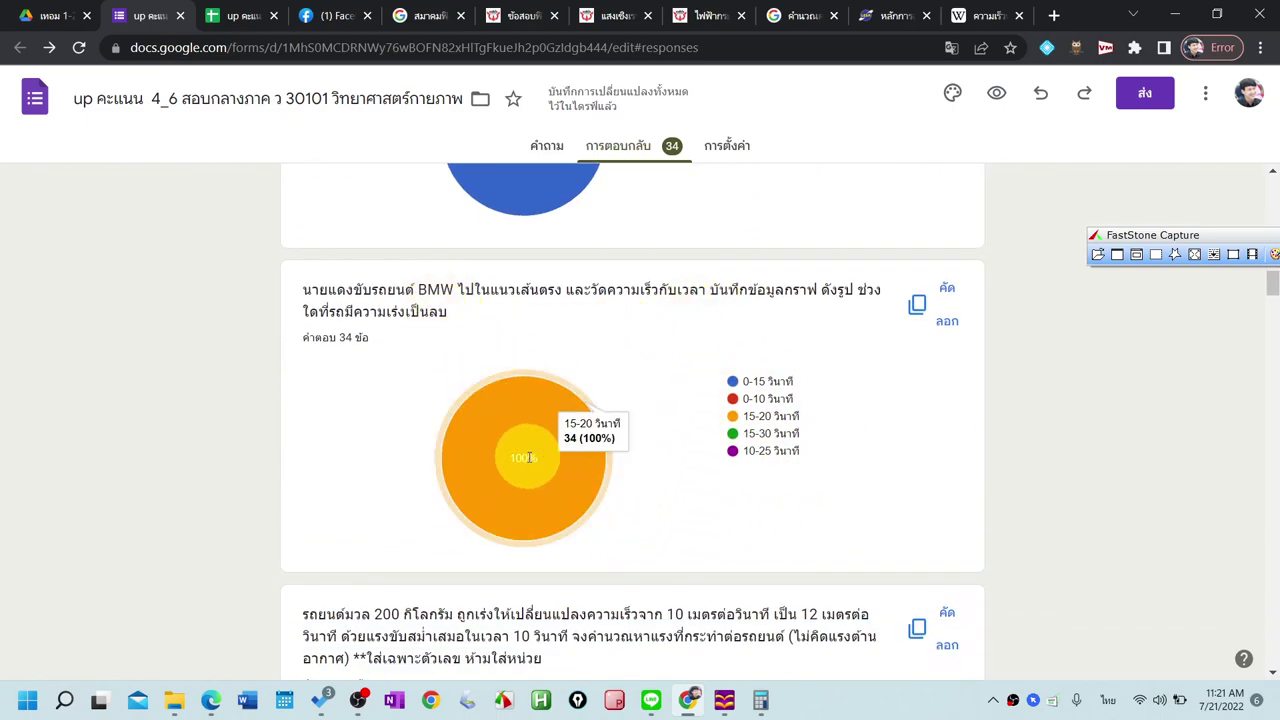
pyautogui.scroll(-3, 525, 452)
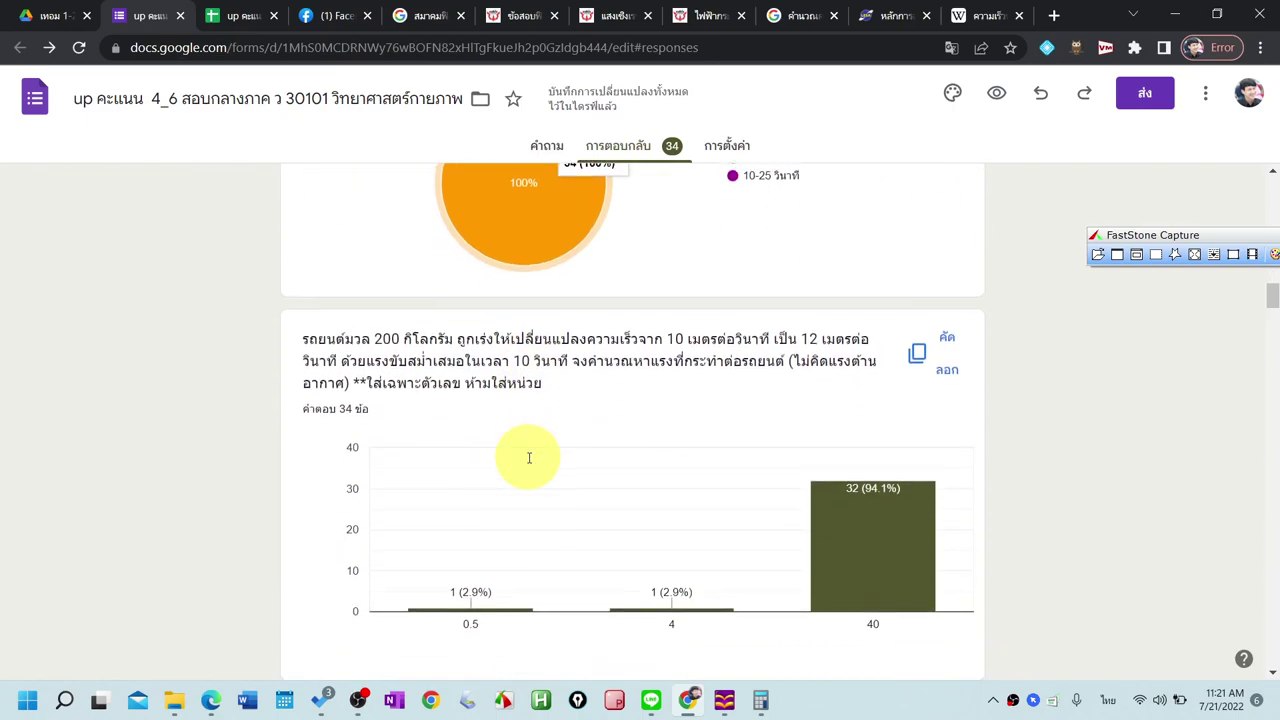
pyautogui.scroll(-1, 530, 460)
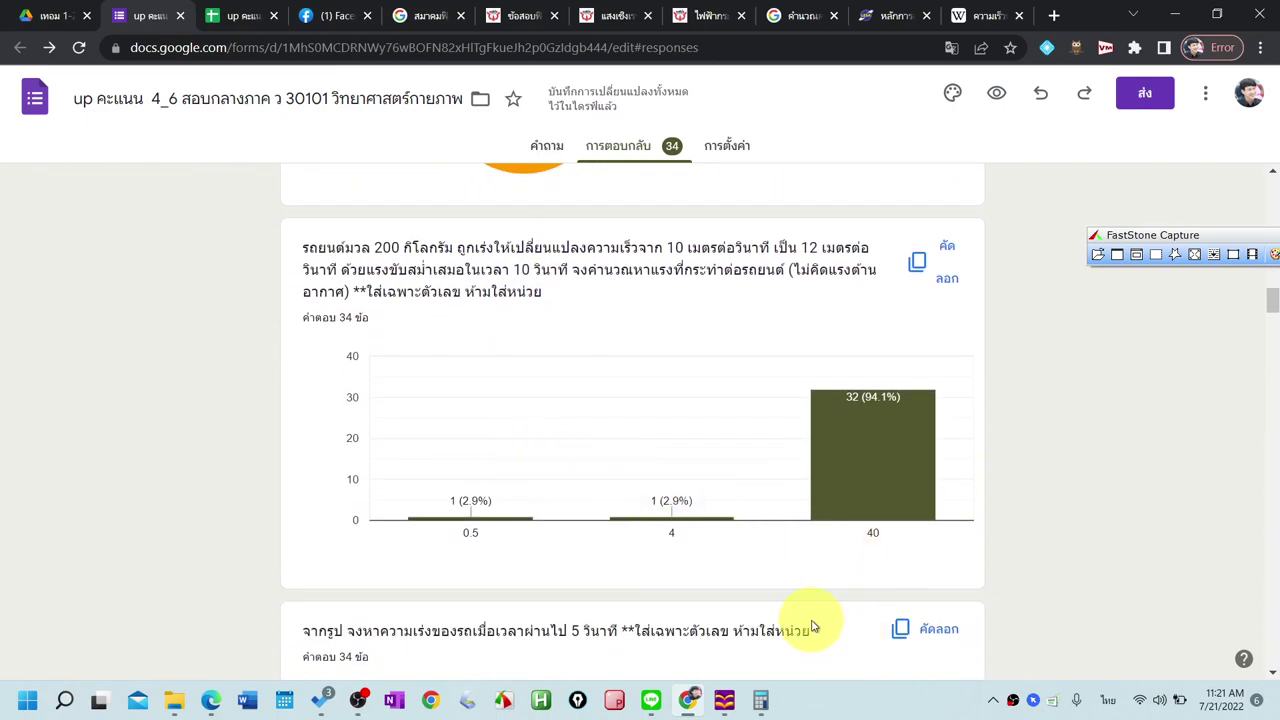
pyautogui.scroll(-6, 811, 626)
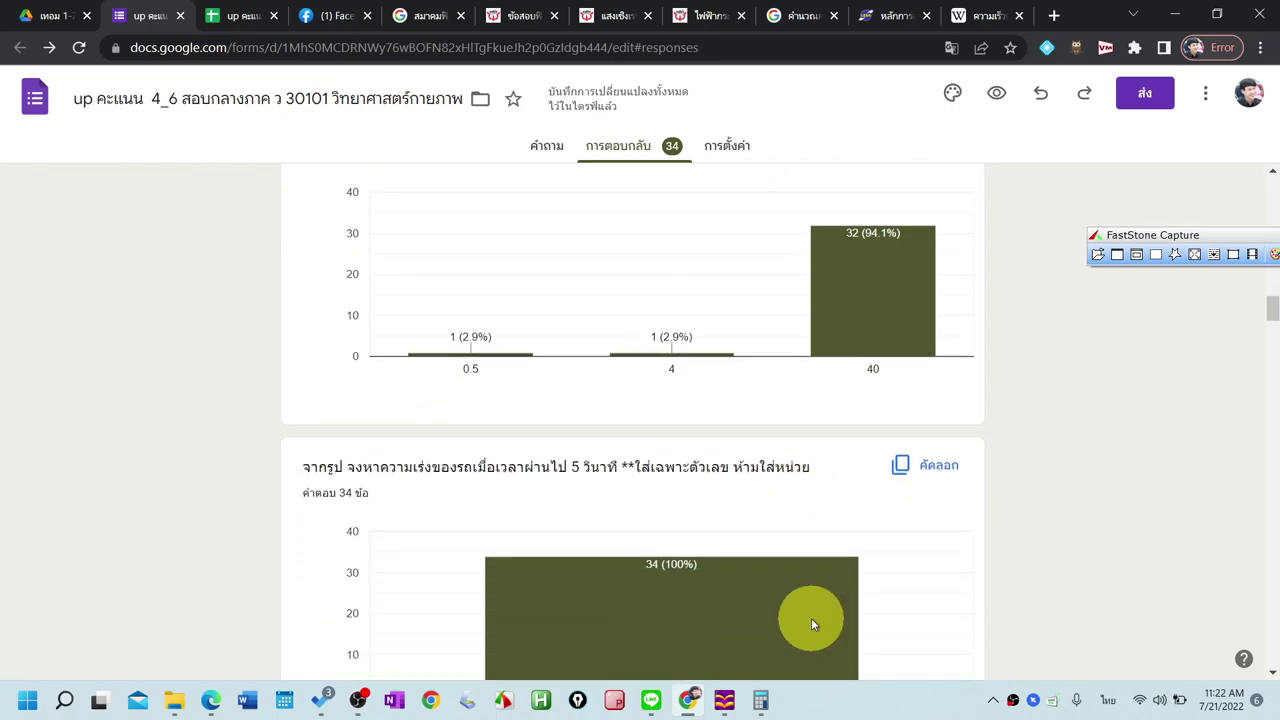
pyautogui.scroll(2, 813, 625)
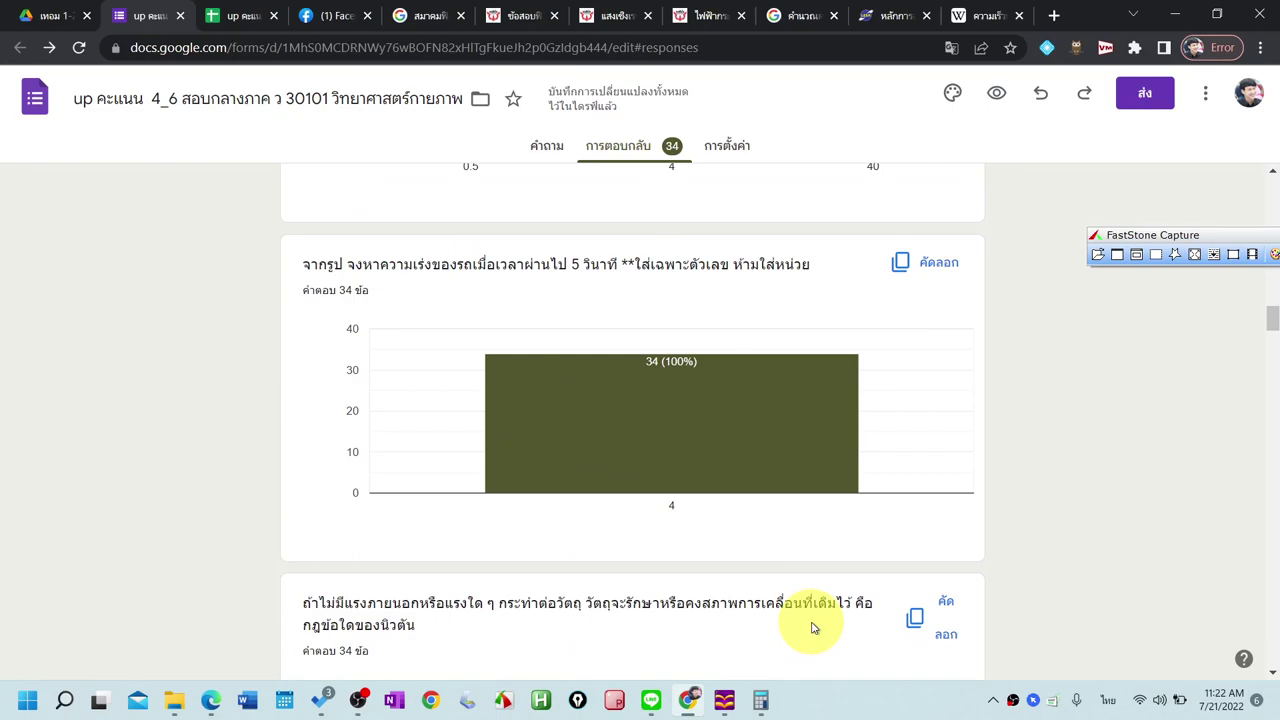
pyautogui.scroll(-4, 800, 570)
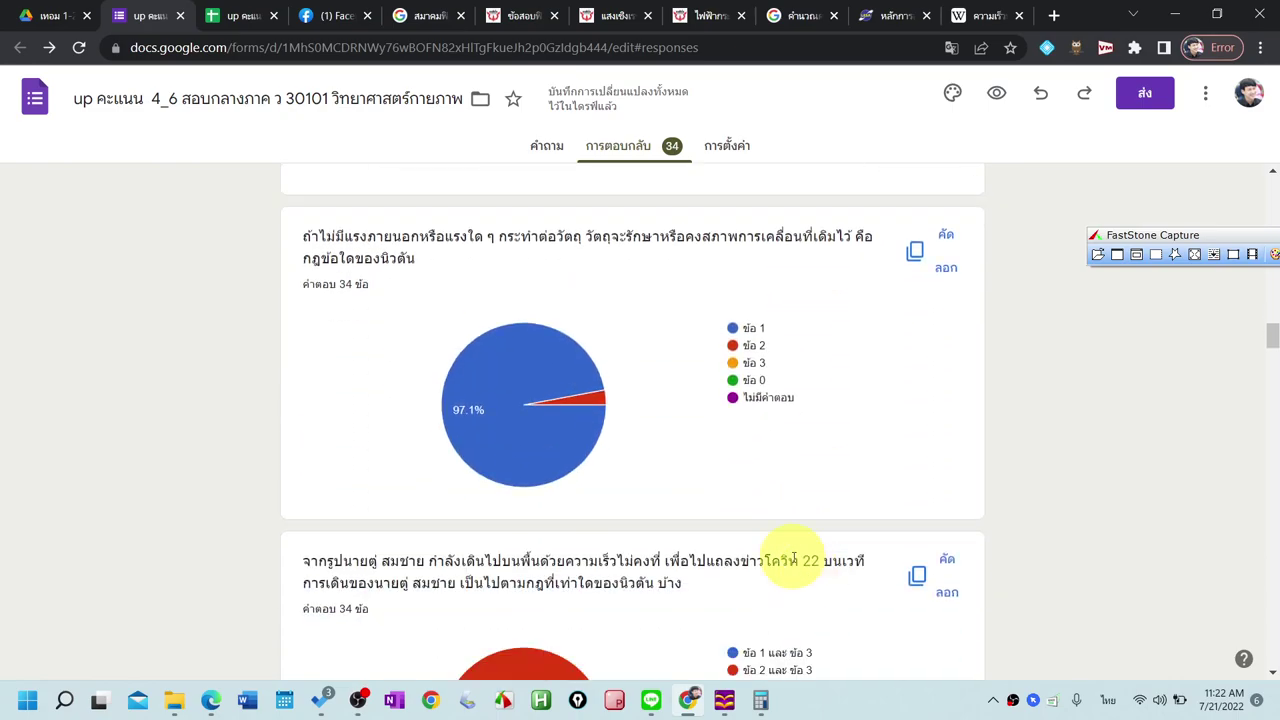
pyautogui.scroll(5, 748, 500)
# Return to the response spreadsheet, check the per-question scores in the Grades worksheet and open the Student Submissions worksheet
pyautogui.click(238, 15)
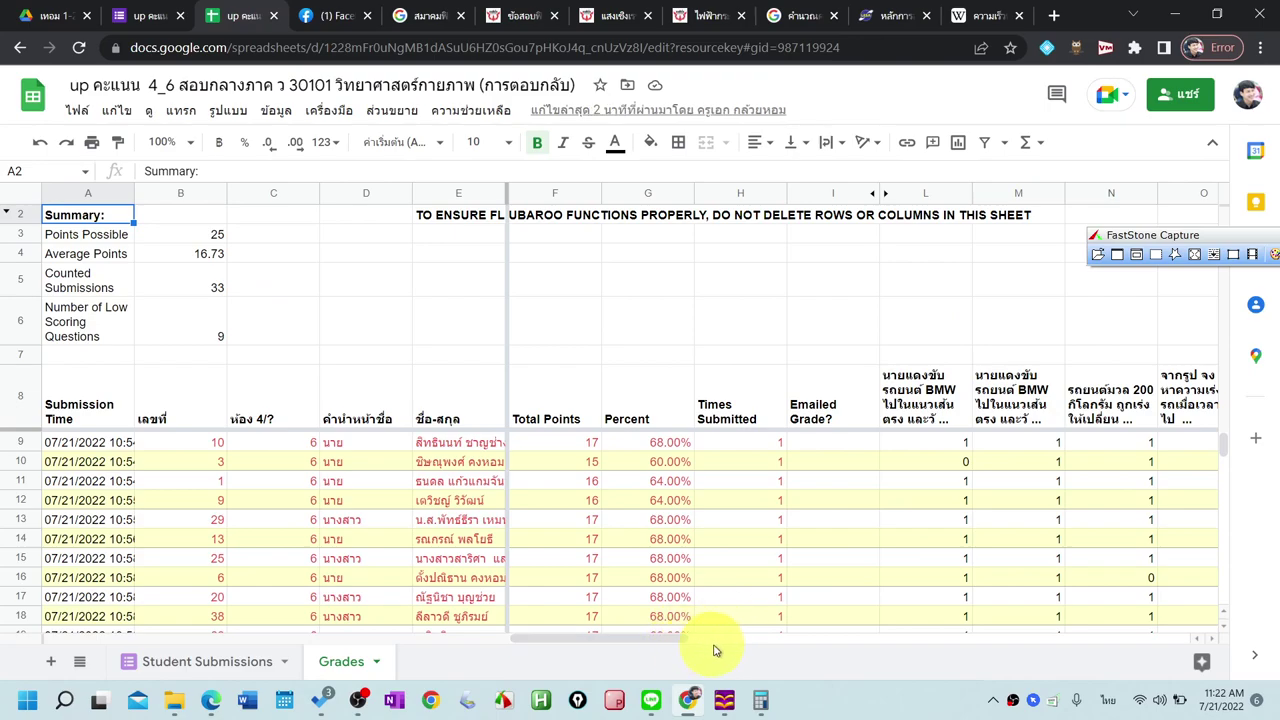
pyautogui.moveTo(680, 640); pyautogui.dragTo(735, 648)
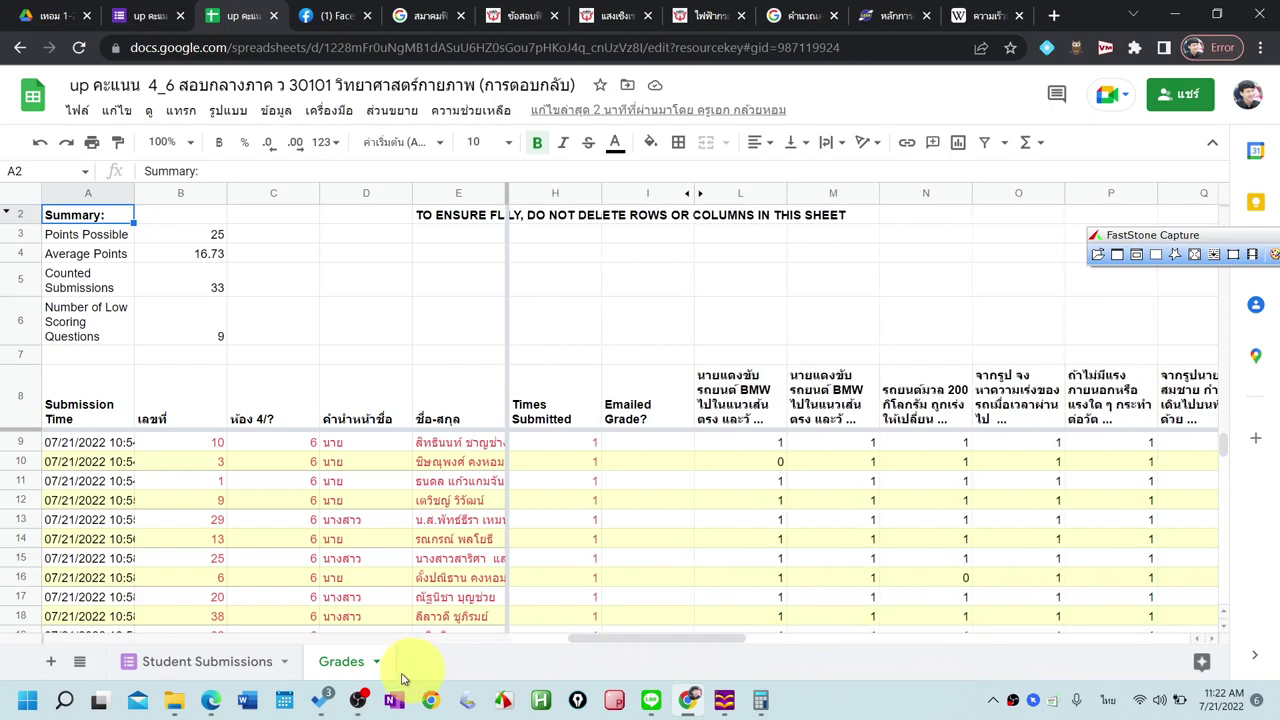
pyautogui.click(236, 663)
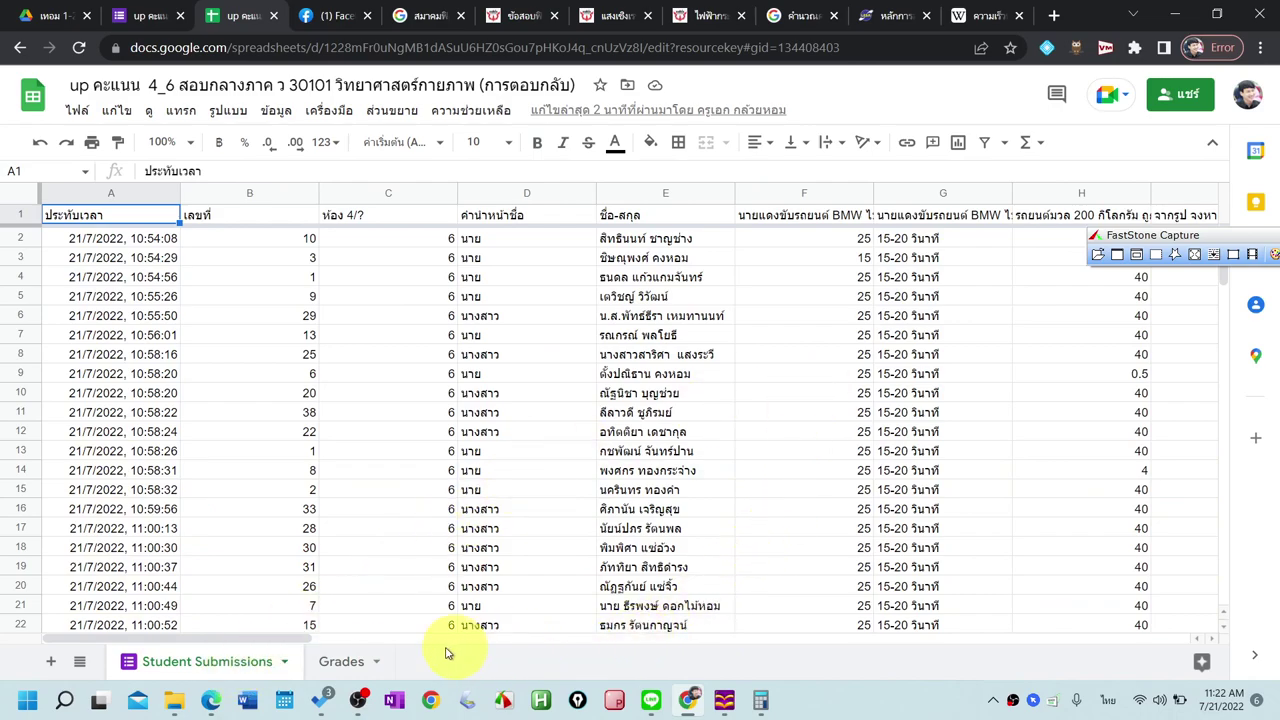
# Examine the submitted answers to the 200 kg car question in column H and read its full question text in H1
pyautogui.moveTo(297, 645); pyautogui.dragTo(248, 648)
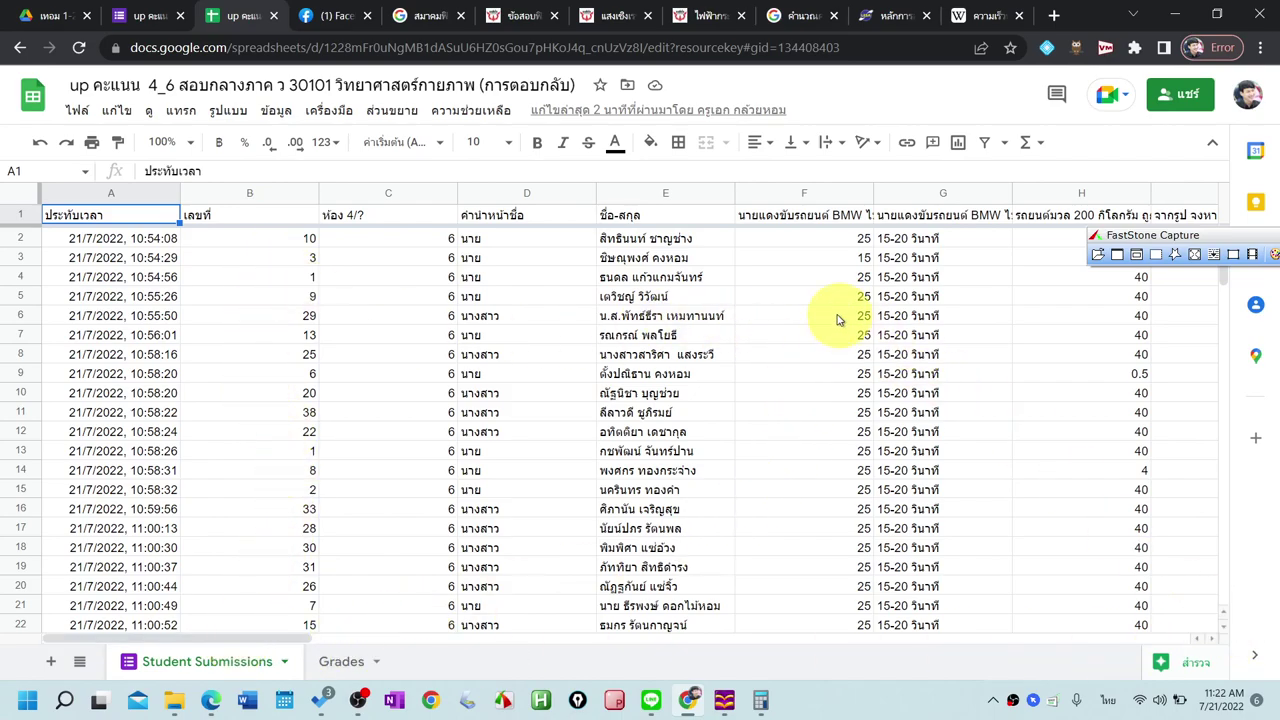
pyautogui.click(1216, 643)
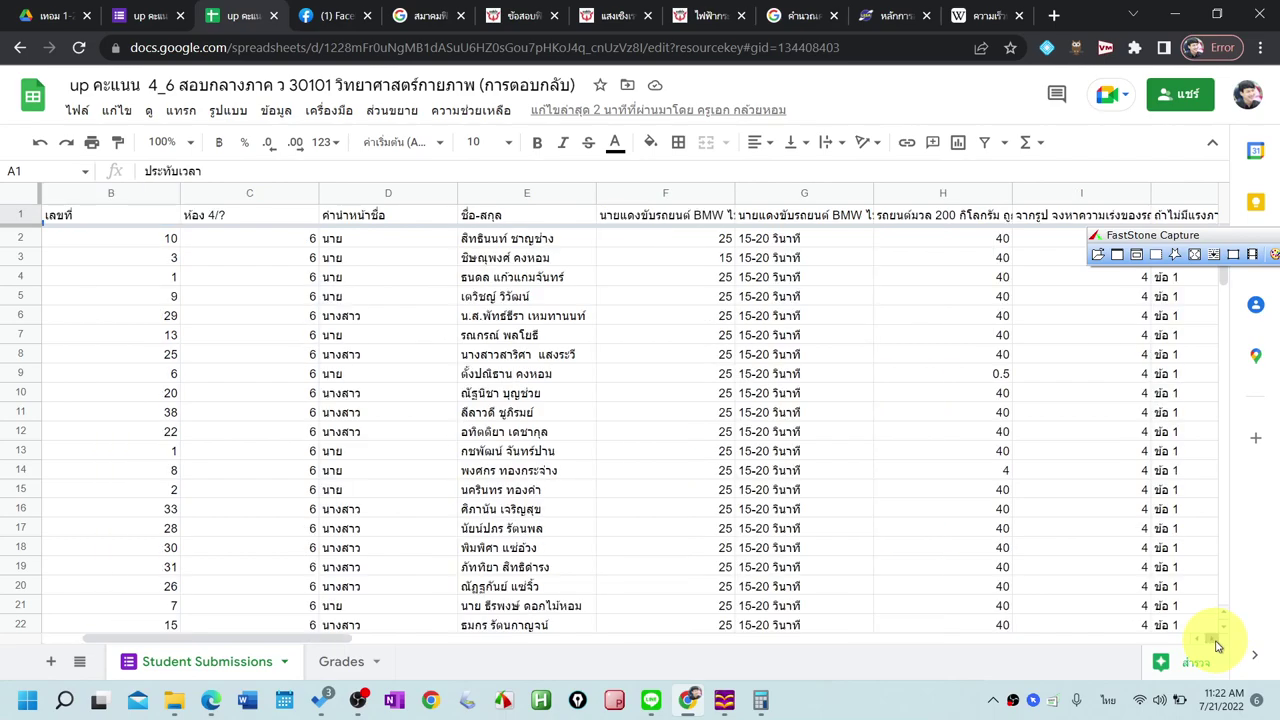
pyautogui.click(1216, 643)
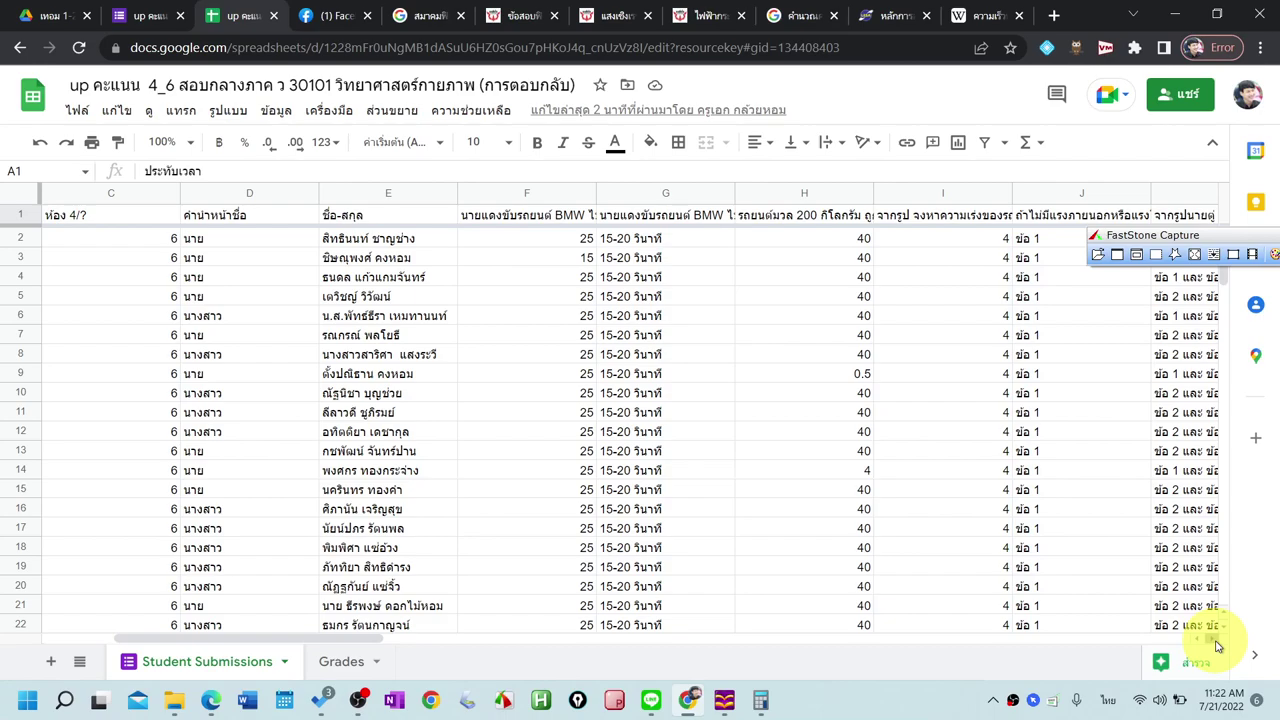
pyautogui.click(1216, 643)
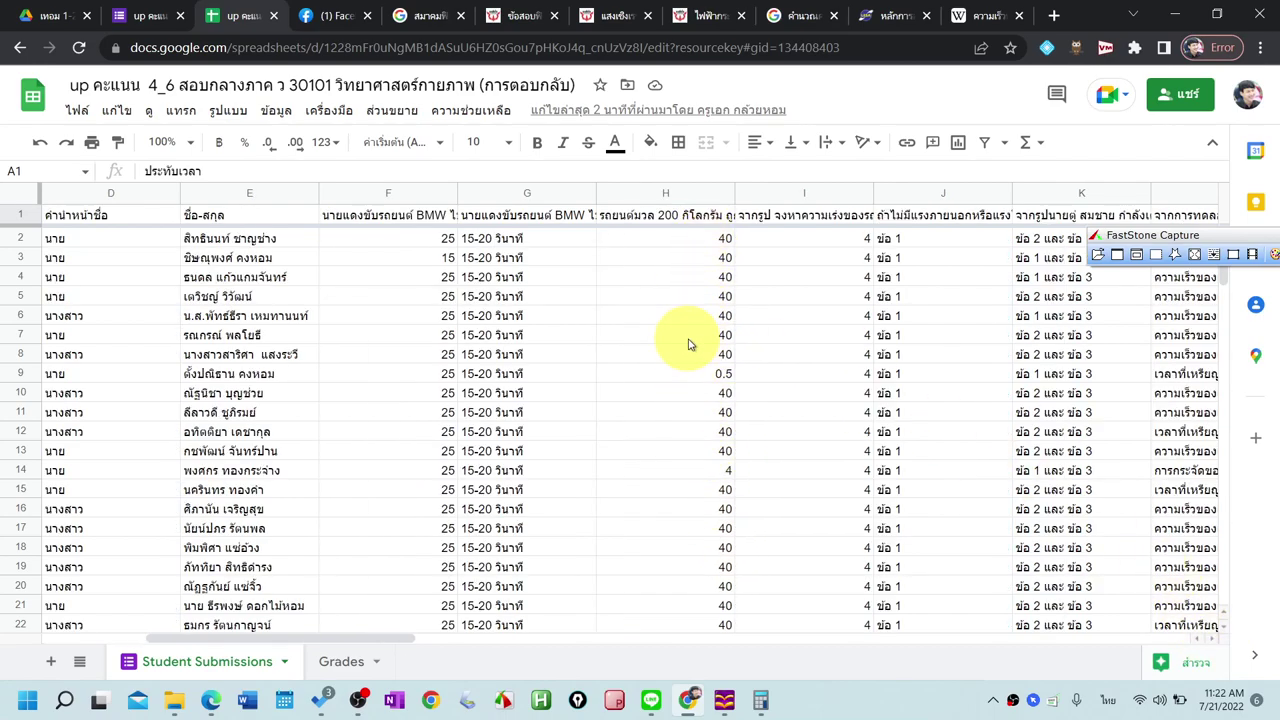
pyautogui.scroll(-6, 688, 366)
pyautogui.scroll(5, 705, 393)
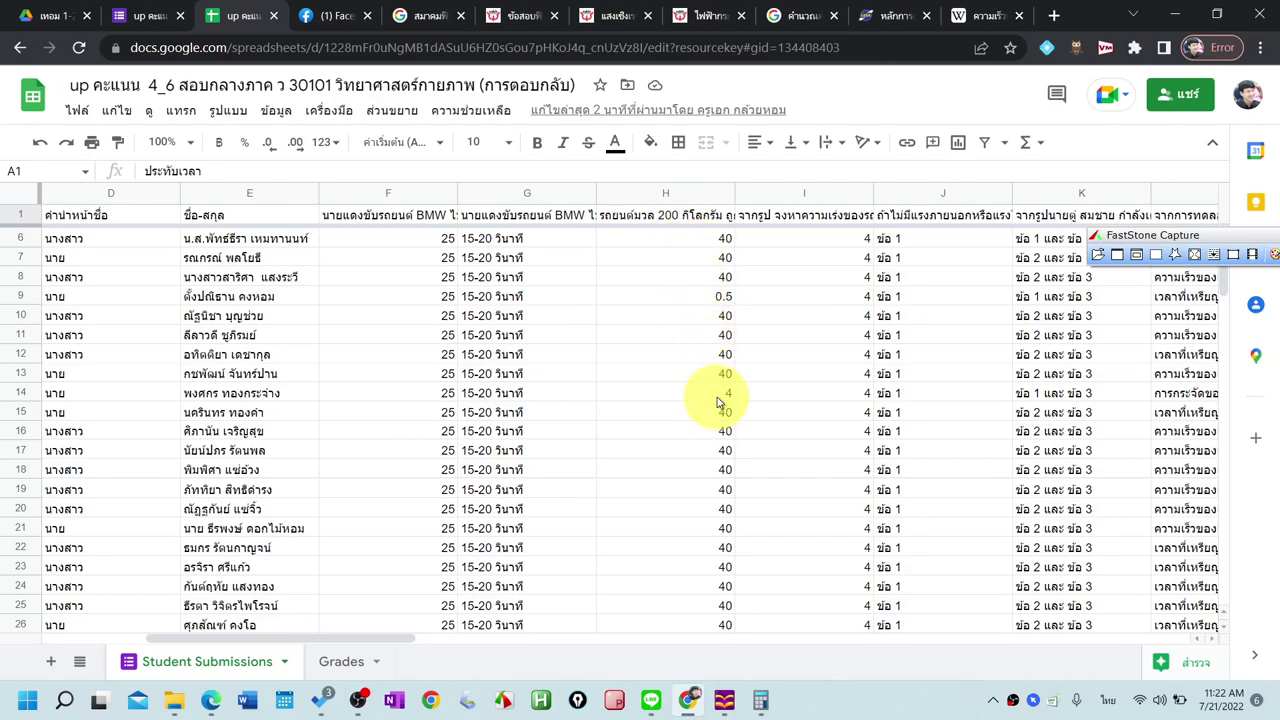
pyautogui.click(689, 224)
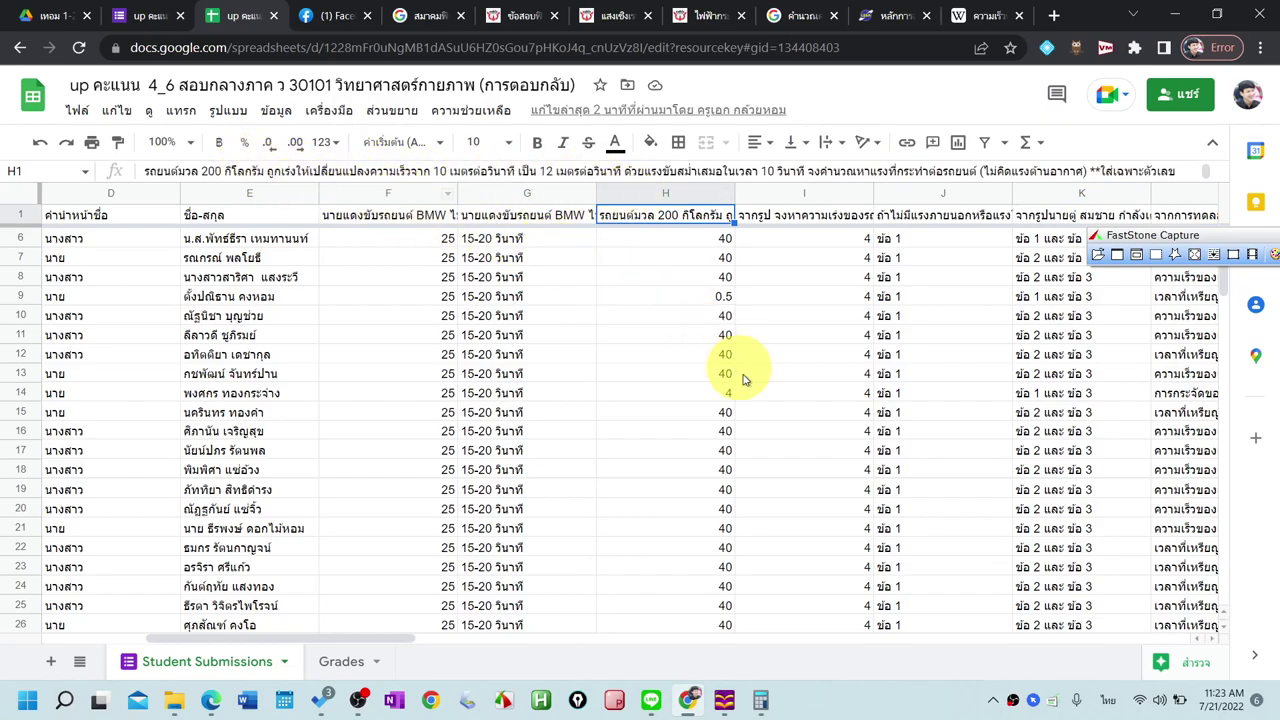
# Look through the submitted answers to the questions in the columns after H of the Student Submissions worksheet
pyautogui.click(1213, 641)
pyautogui.click(1213, 641)
pyautogui.click(1213, 645)
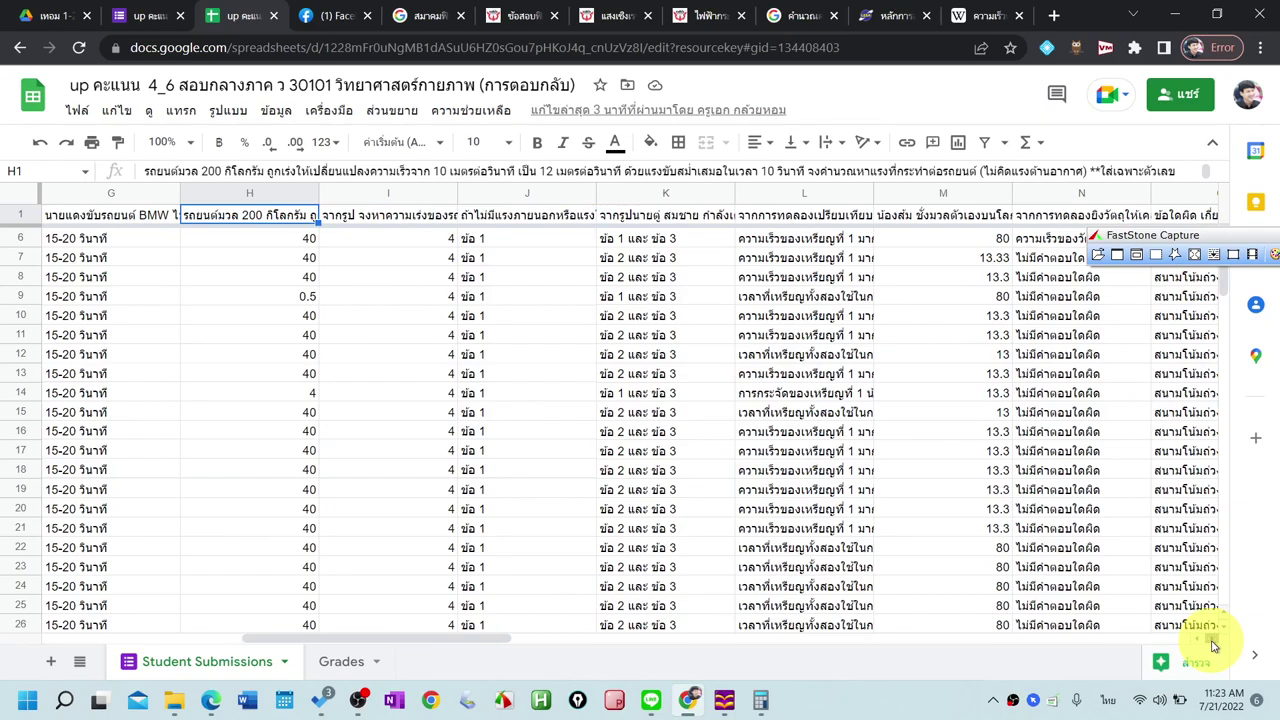
pyautogui.click(1213, 645)
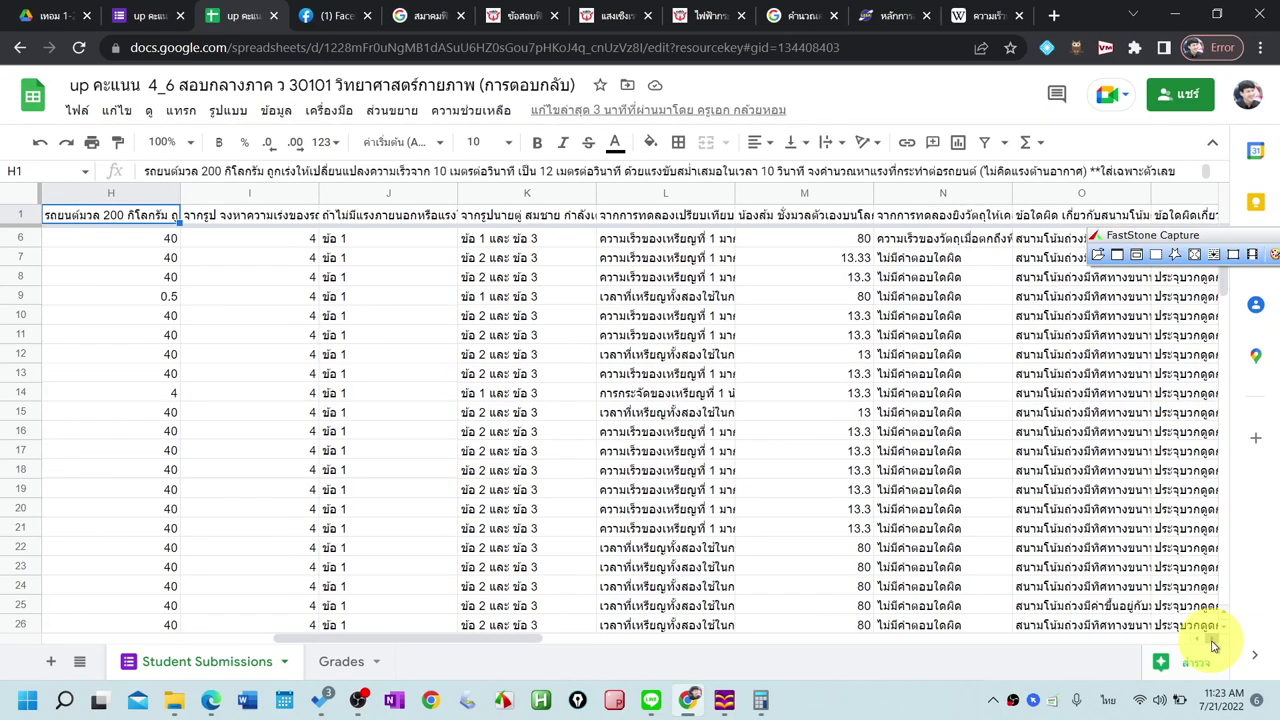
pyautogui.click(1213, 645)
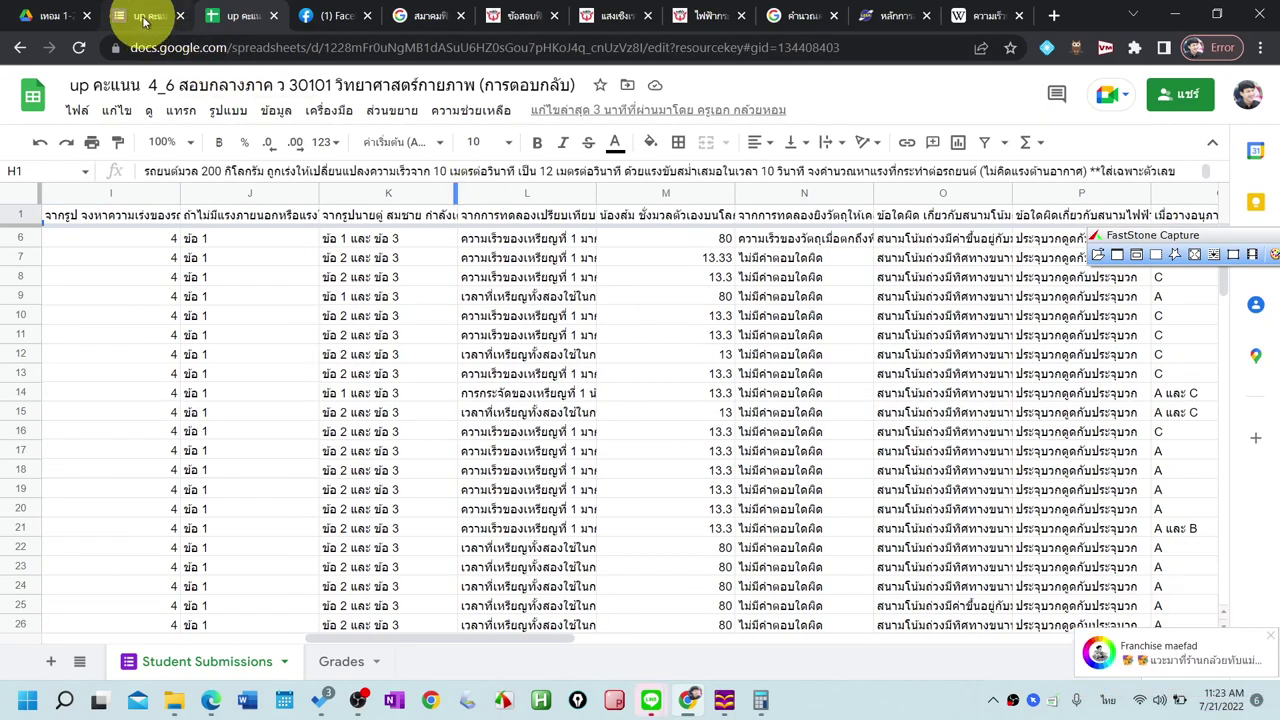
# Switch back to the form and review its questions down to the one asking about the car after 5 seconds
pyautogui.click(145, 18)
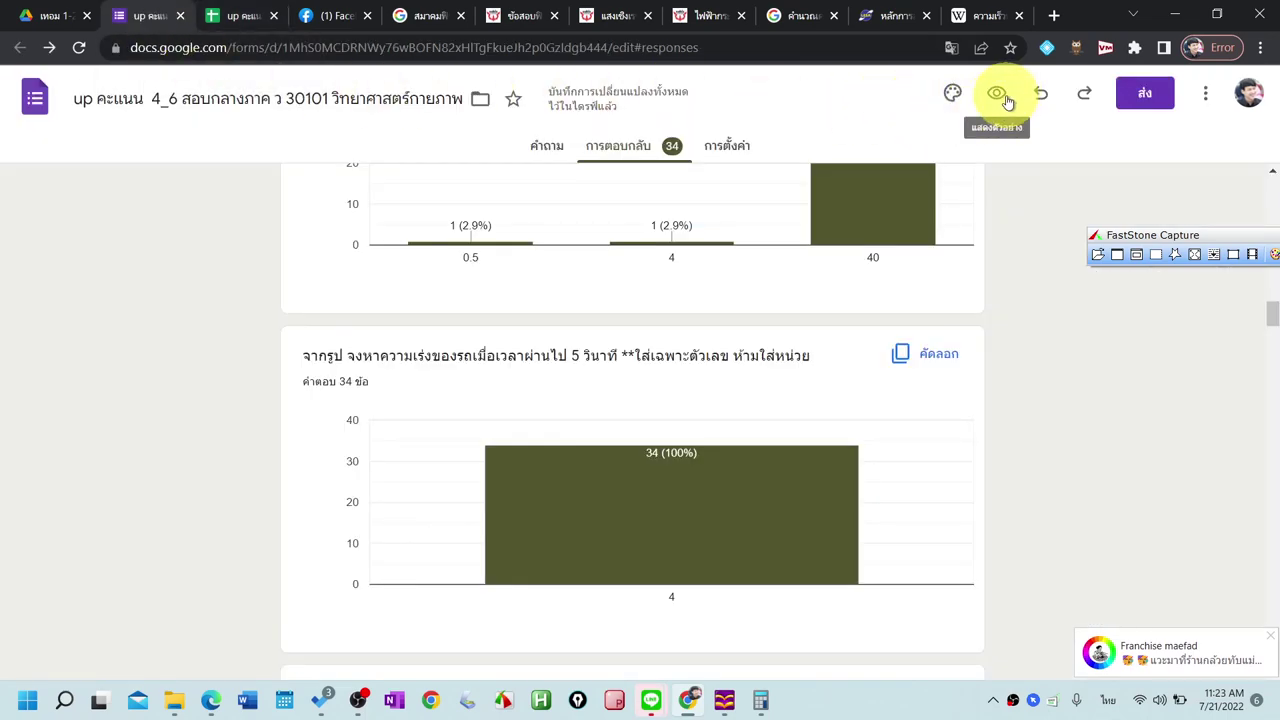
pyautogui.click(543, 148)
pyautogui.scroll(-20, 597, 477)
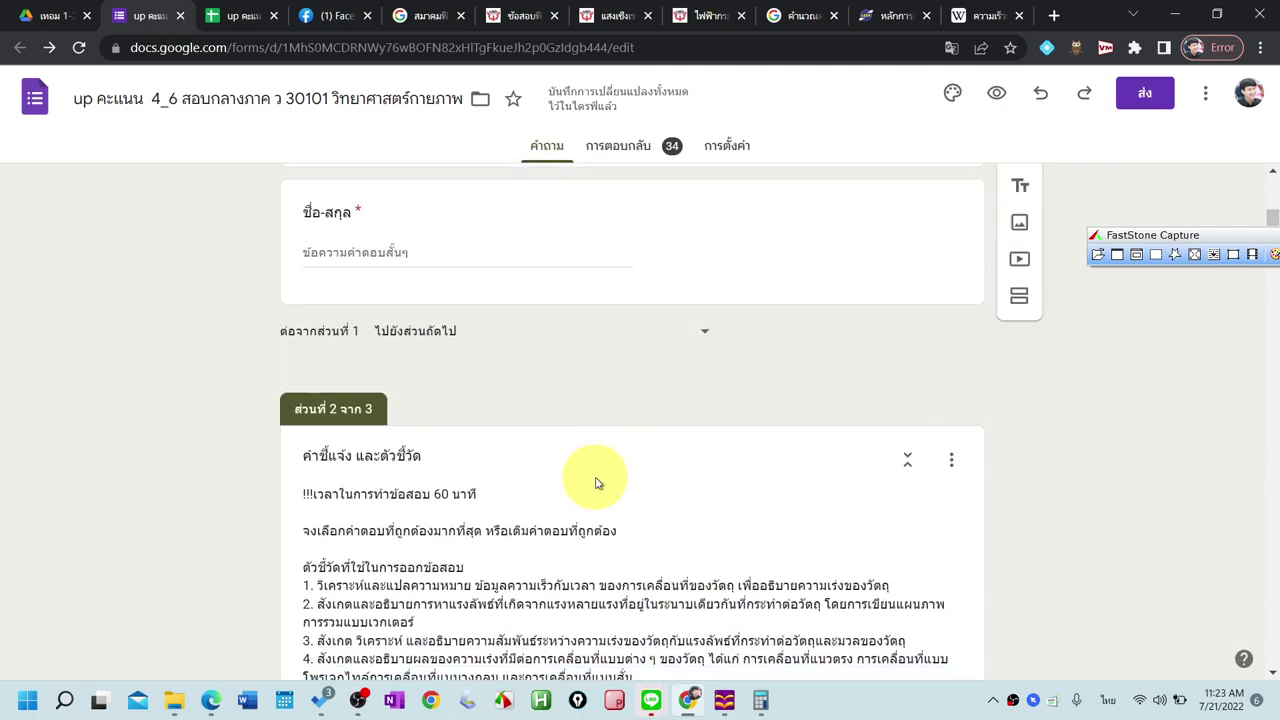
pyautogui.scroll(-20, 597, 477)
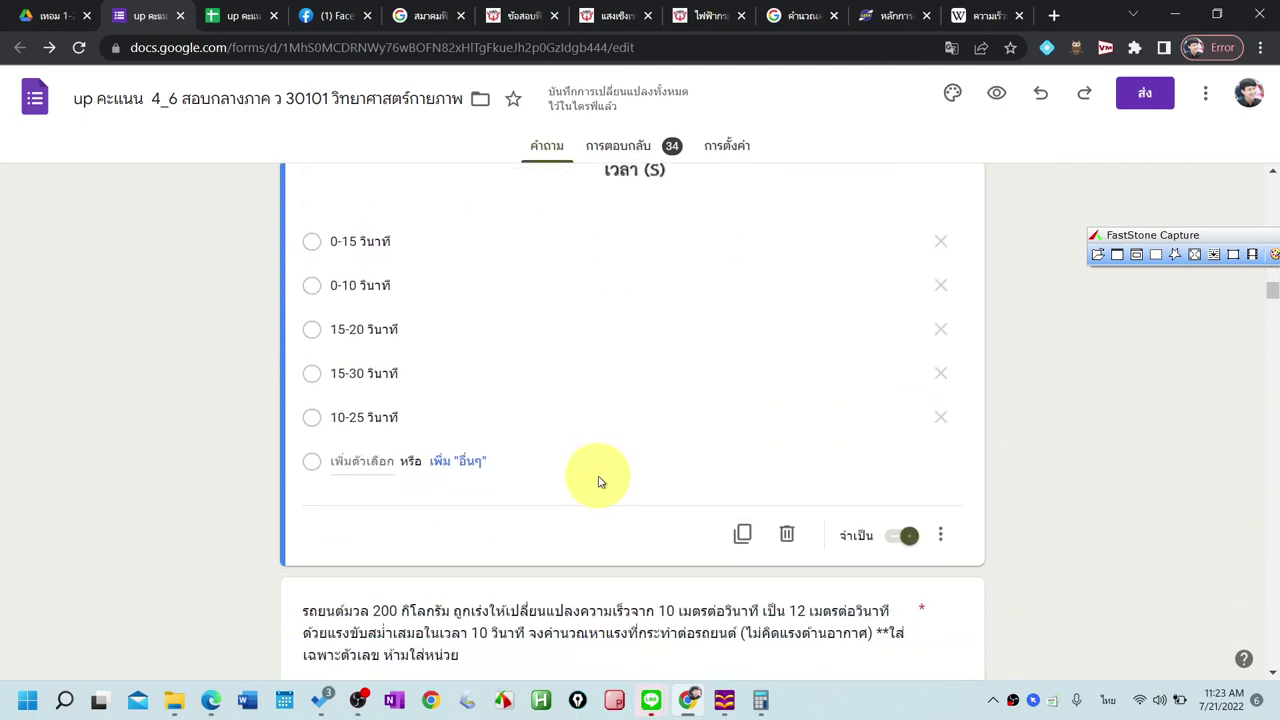
pyautogui.scroll(3, 600, 478)
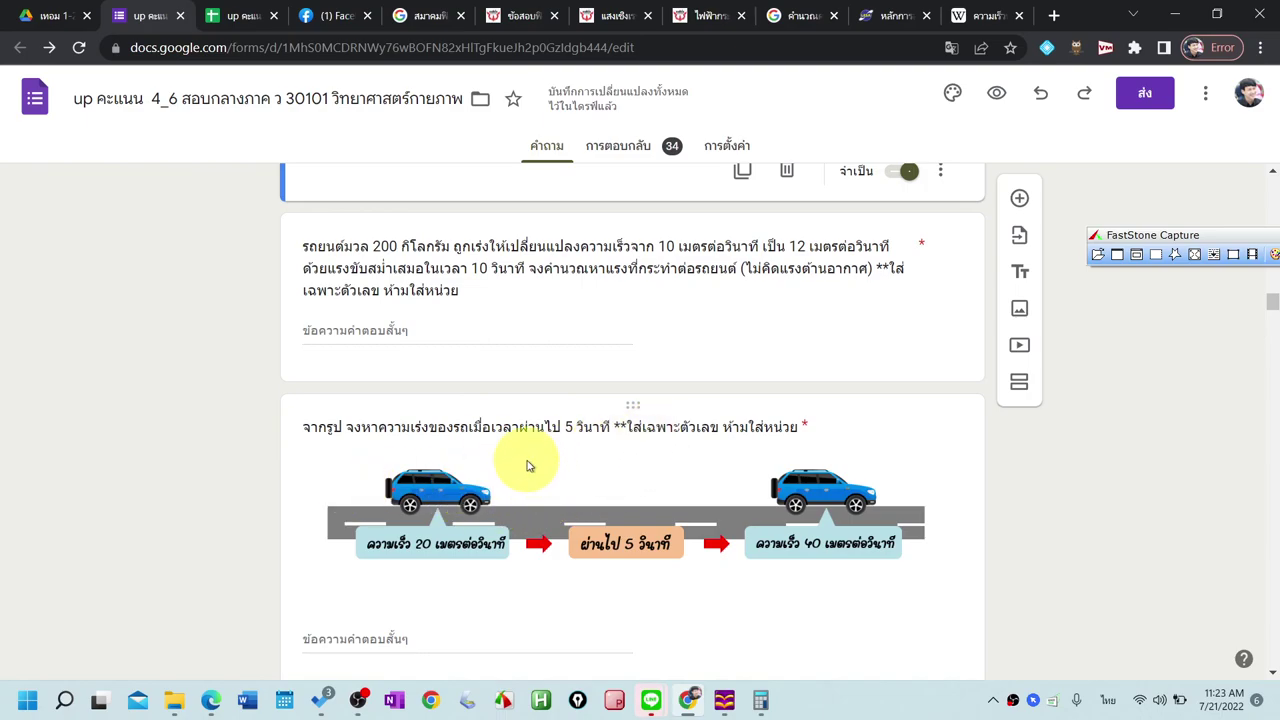
pyautogui.scroll(-1, 726, 451)
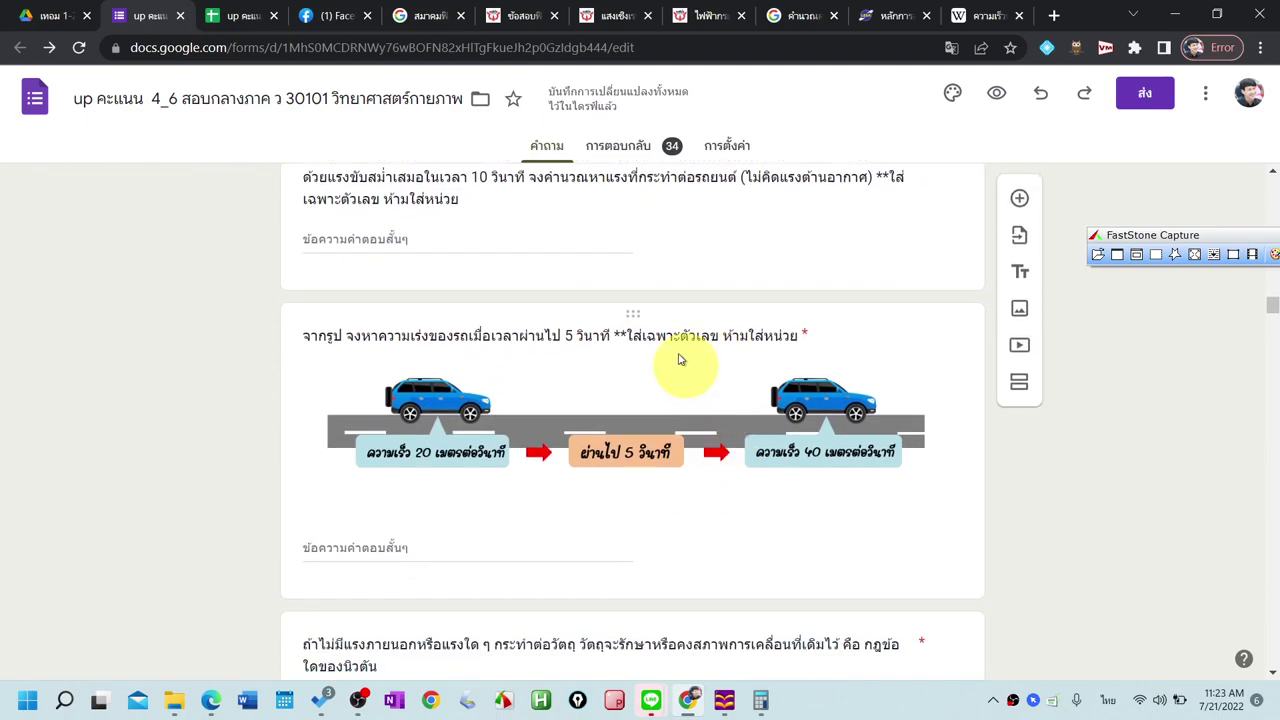
# Move the response spreadsheet out of the current browser window into a separate window
pyautogui.click(242, 14)
pyautogui.moveTo(242, 14); pyautogui.dragTo(291, 126)
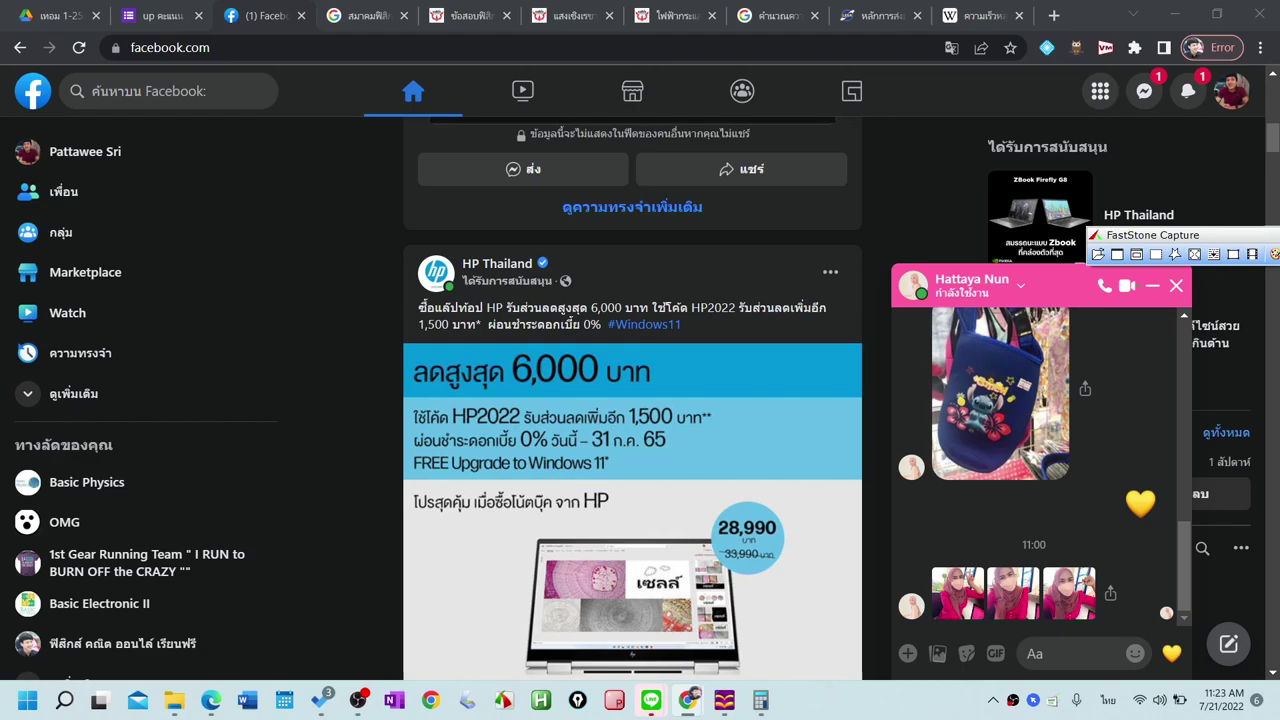
# Switch to the response spreadsheet's window and read the question texts in row 1 of Student Submissions, going back from AB1 to A1
pyautogui.hotkey('alt', 'Tab')
pyautogui.doubleClick(757, 8)
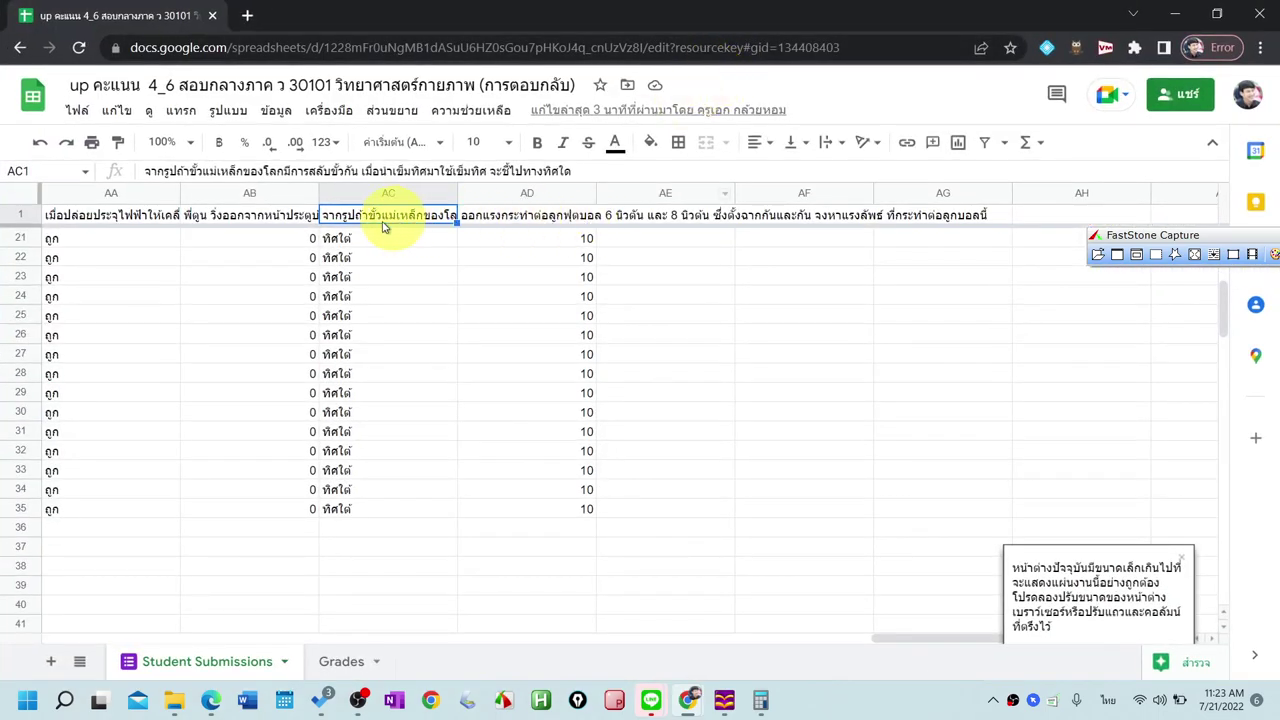
pyautogui.click(272, 226)
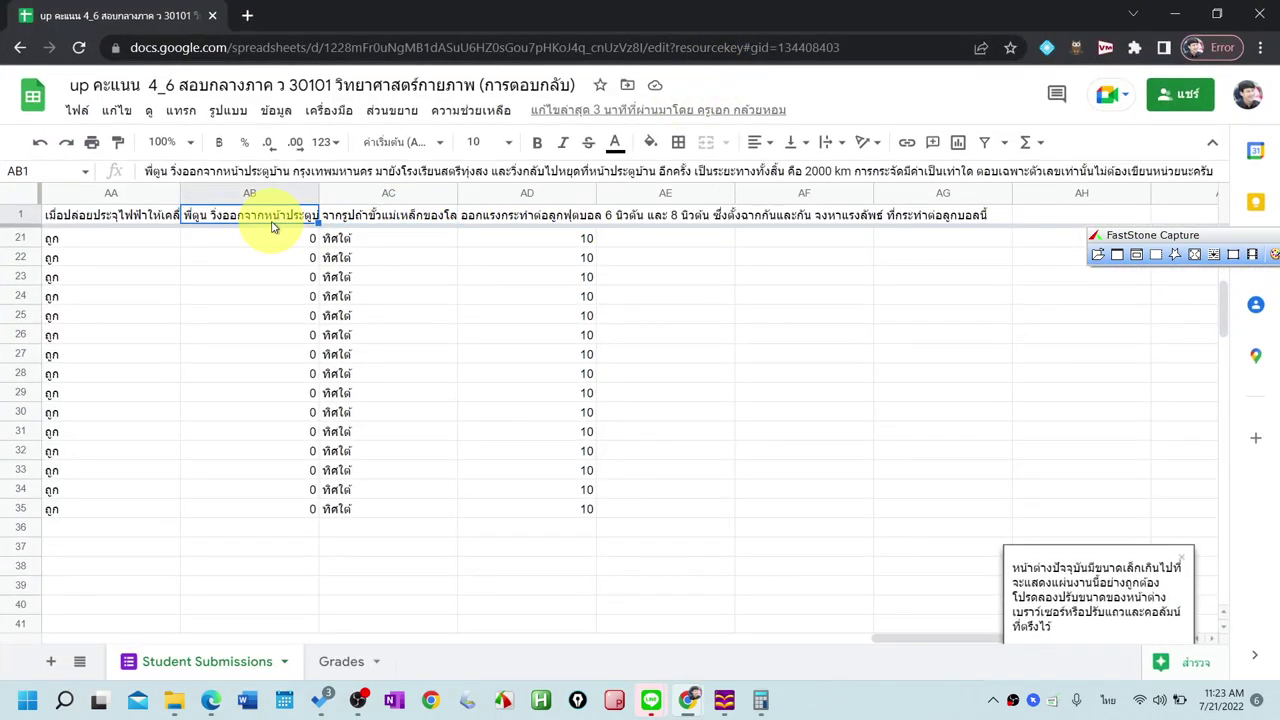
pyautogui.press('Left')
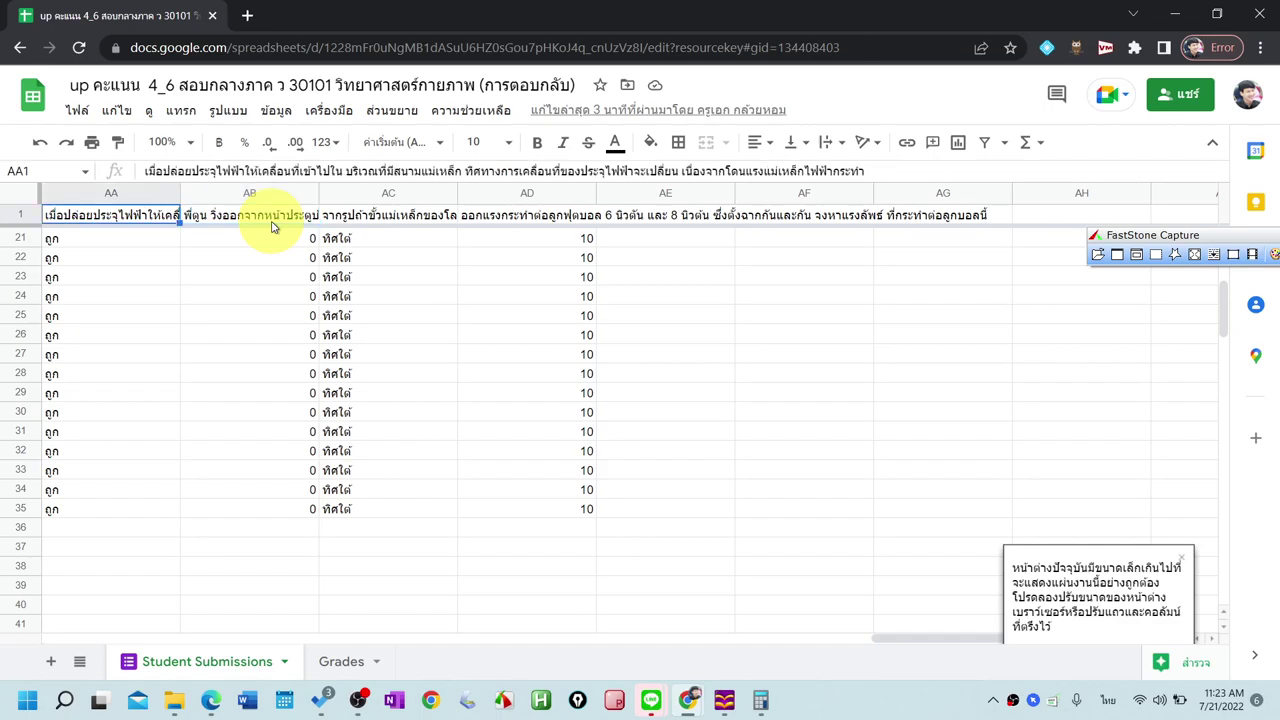
pyautogui.press('Left')
pyautogui.press('Left')
pyautogui.press('Left')
pyautogui.press('Left')
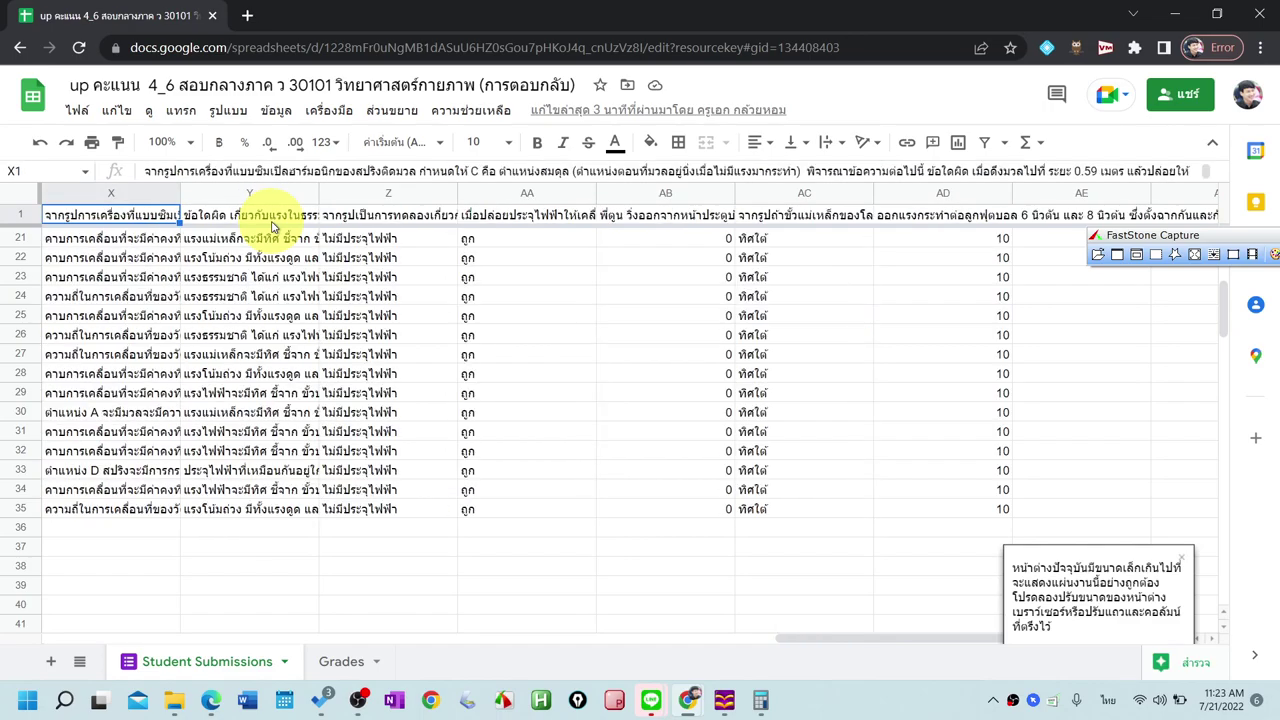
pyautogui.press('Left')
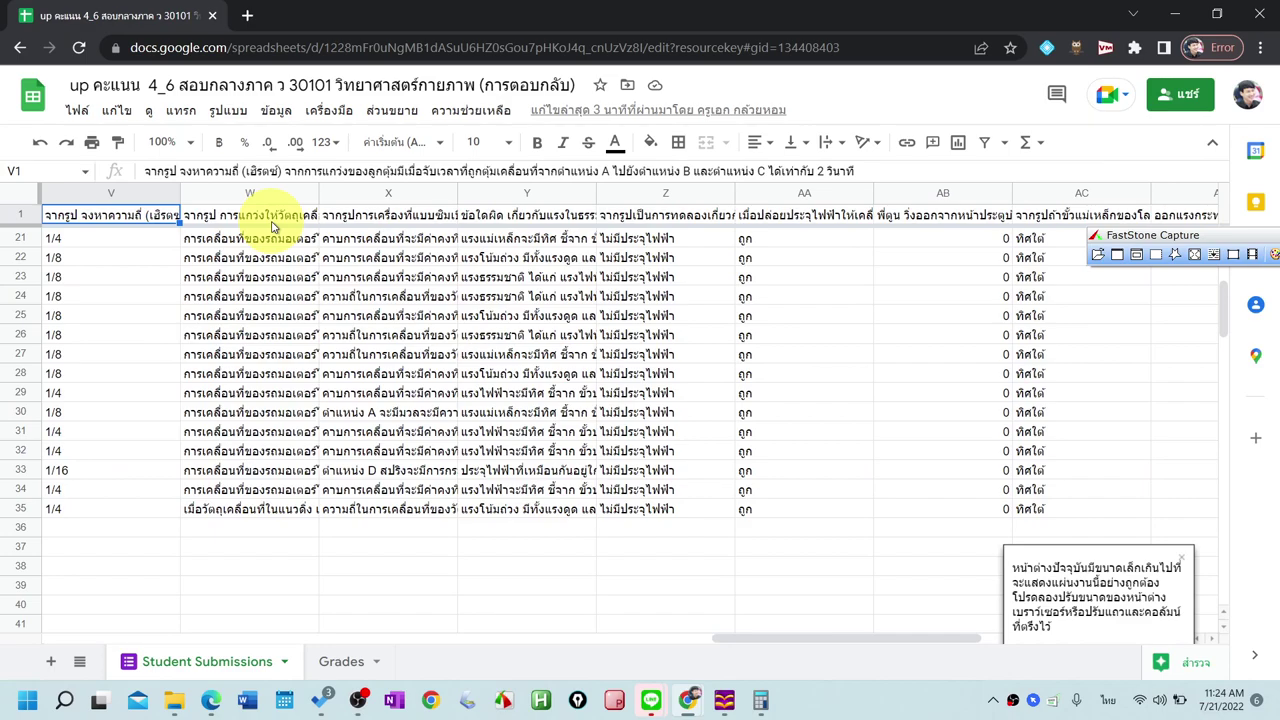
pyautogui.press('Left')
pyautogui.press('Left')
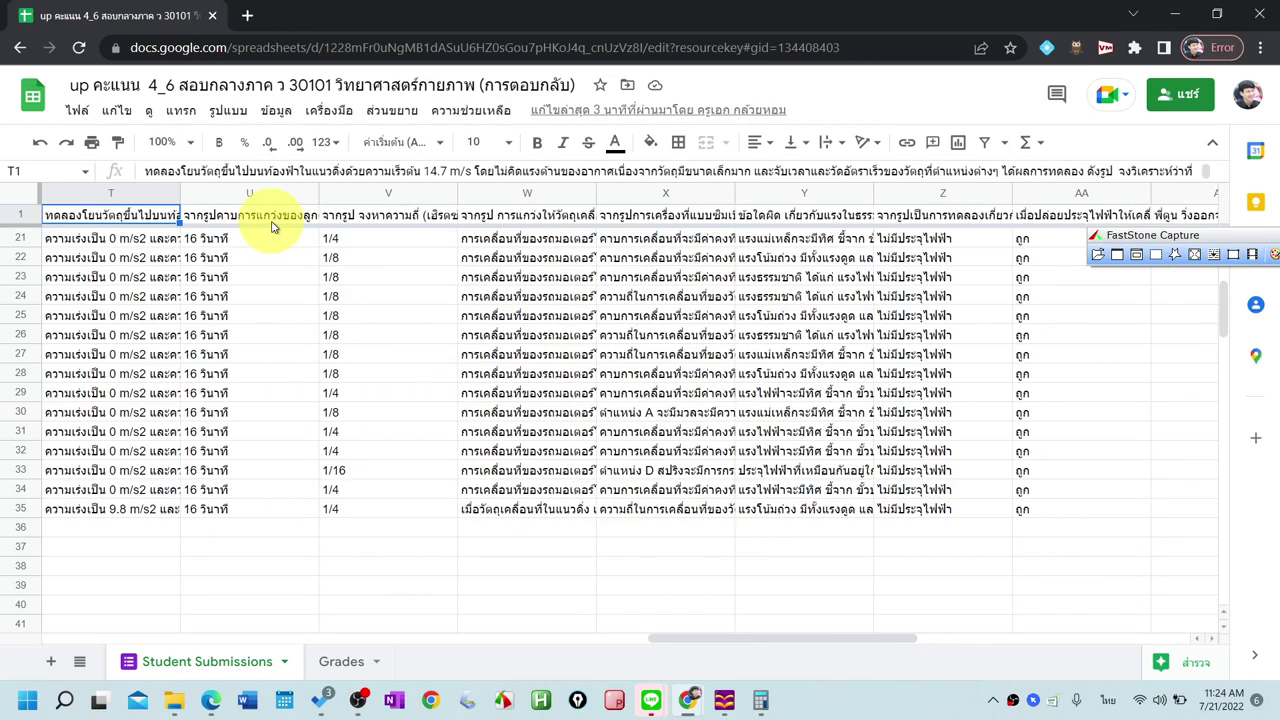
pyautogui.press('Left')
pyautogui.press('Left')
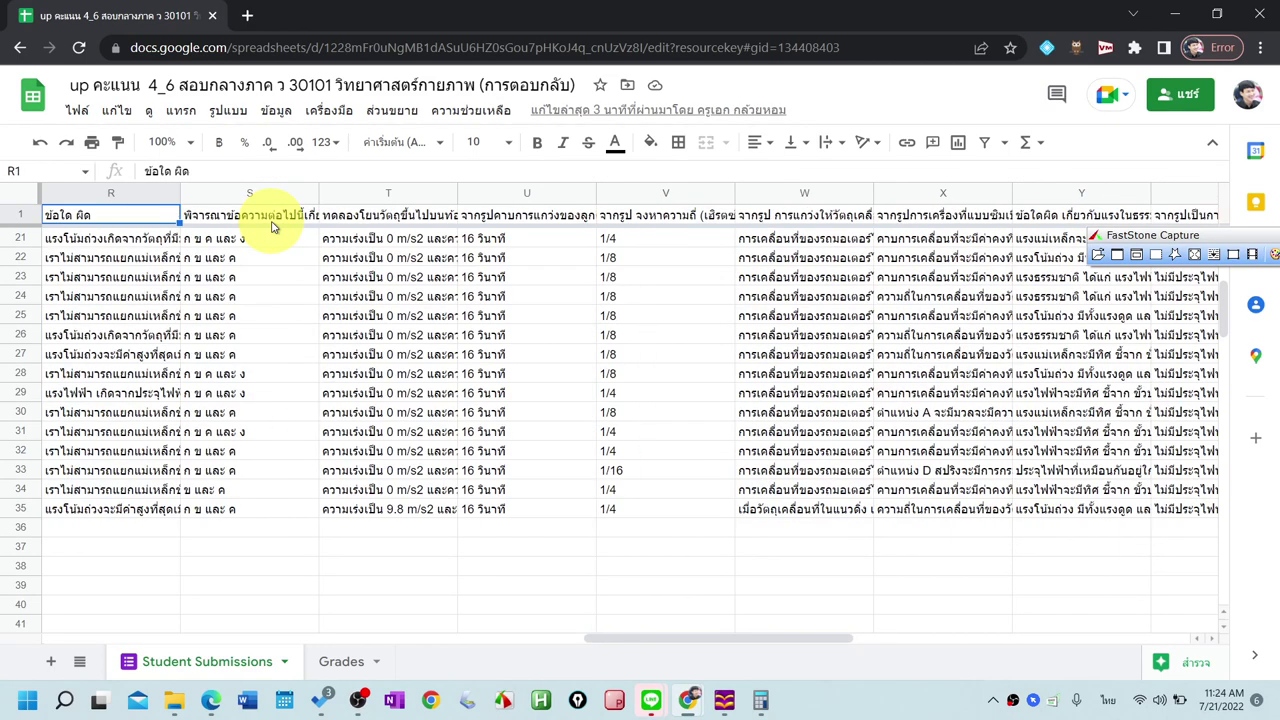
pyautogui.press('Left')
pyautogui.press('Left')
pyautogui.press('Left')
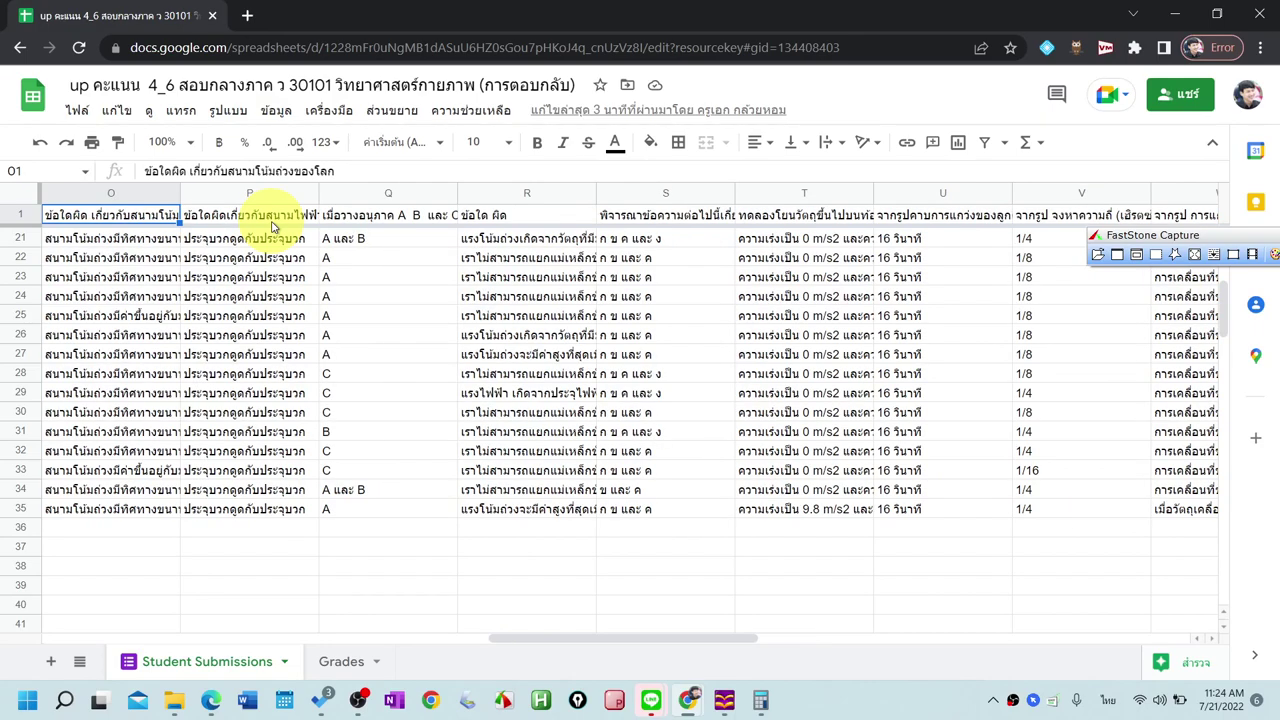
pyautogui.press('Left')
pyautogui.press('Left')
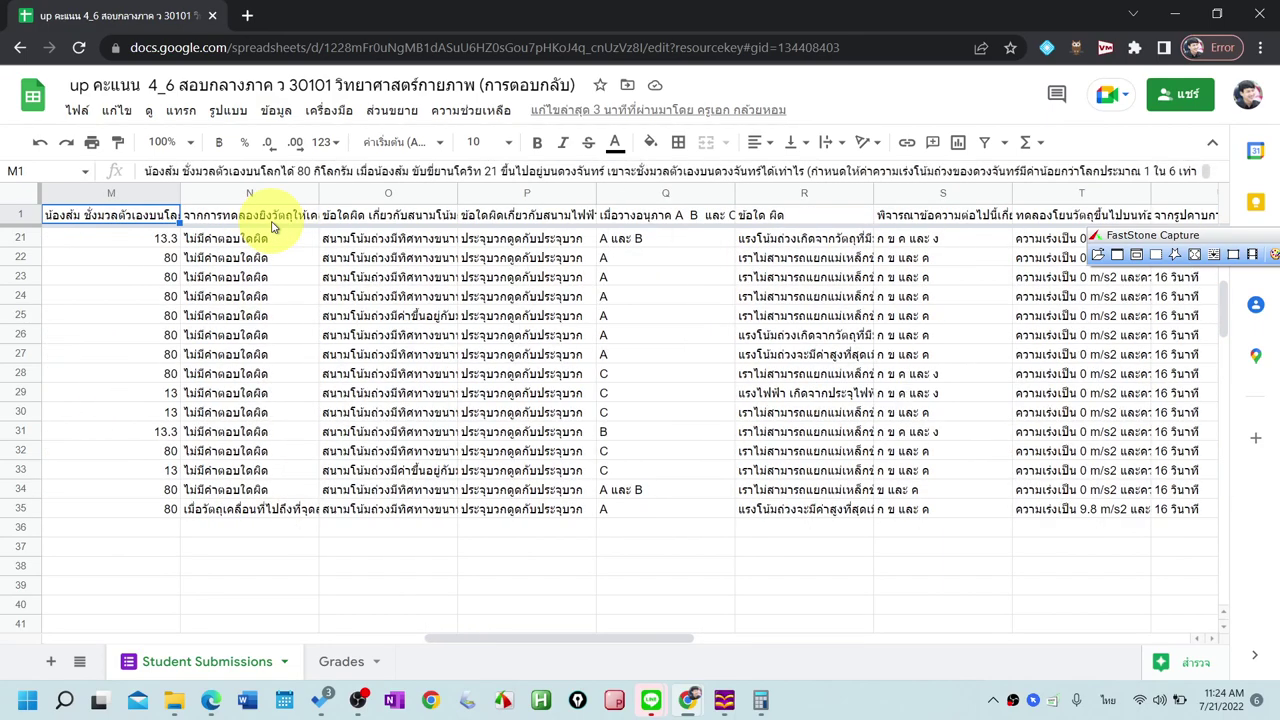
pyautogui.press('Left')
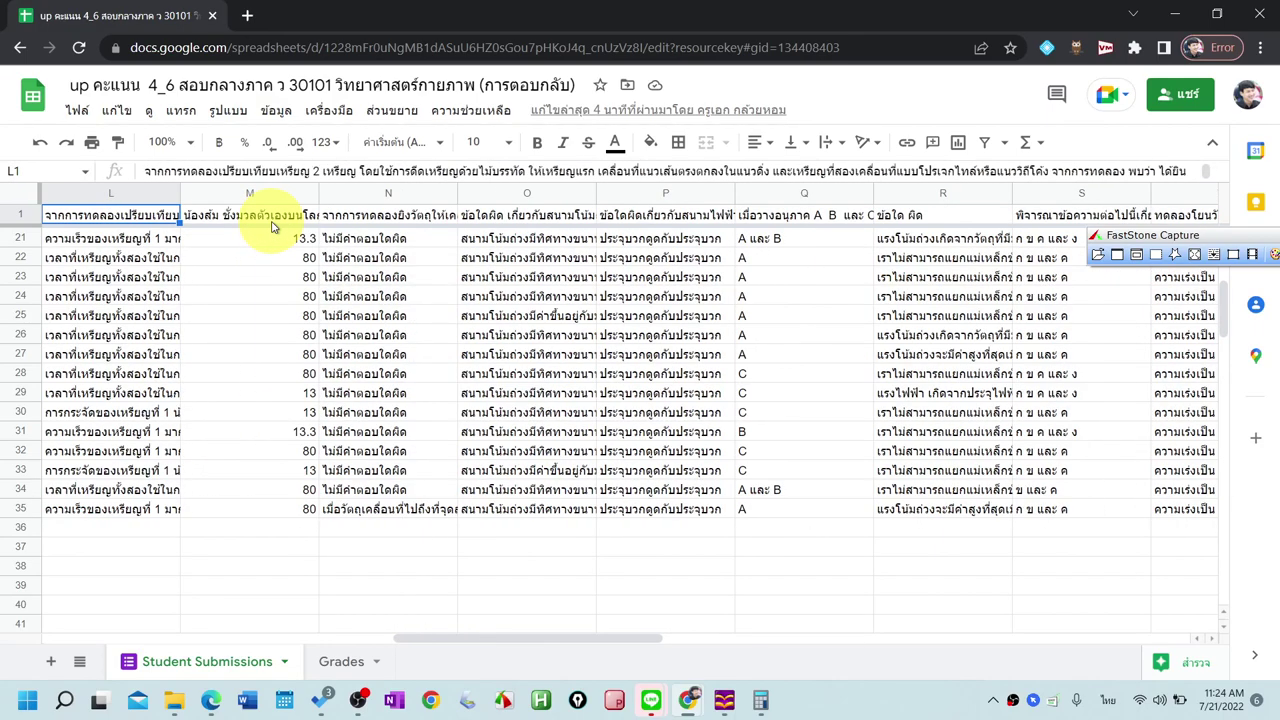
pyautogui.press('Left')
pyautogui.press('Left')
pyautogui.press('Left')
pyautogui.press('Left')
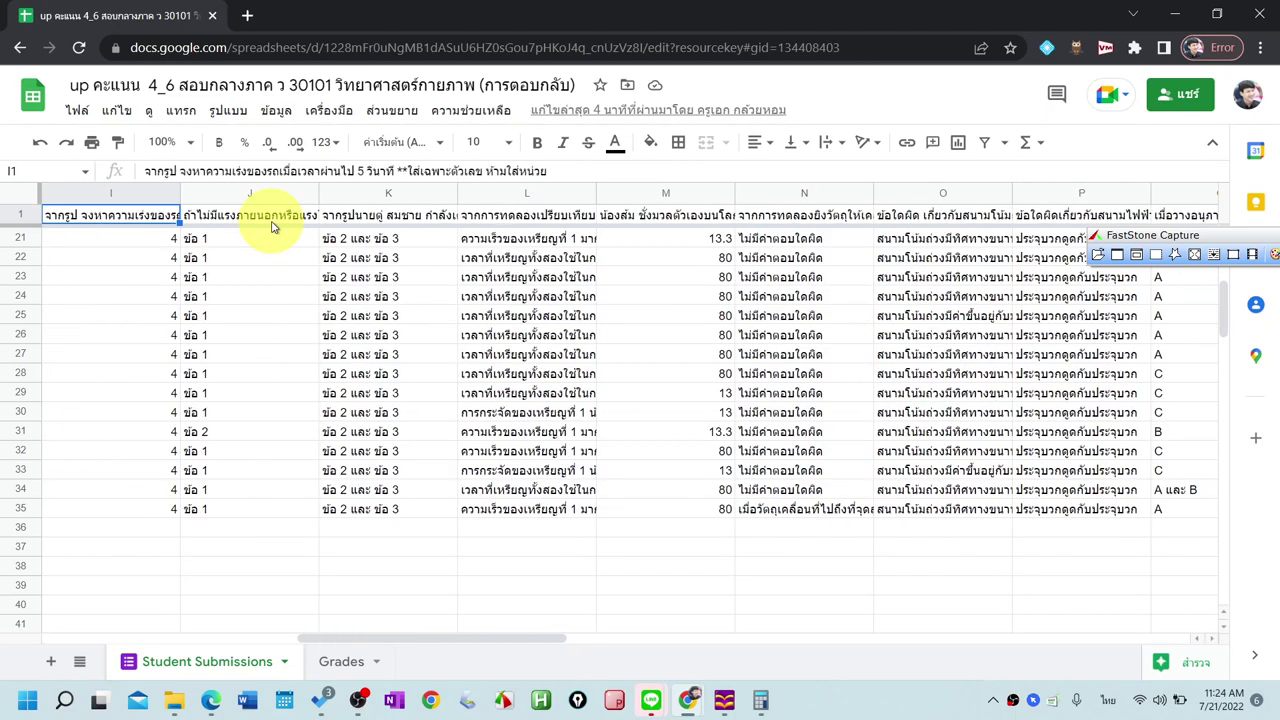
pyautogui.press('Left')
pyautogui.press('Left')
pyautogui.press('Left')
pyautogui.press('Left')
pyautogui.press('Left')
pyautogui.press('Left')
pyautogui.press('Left')
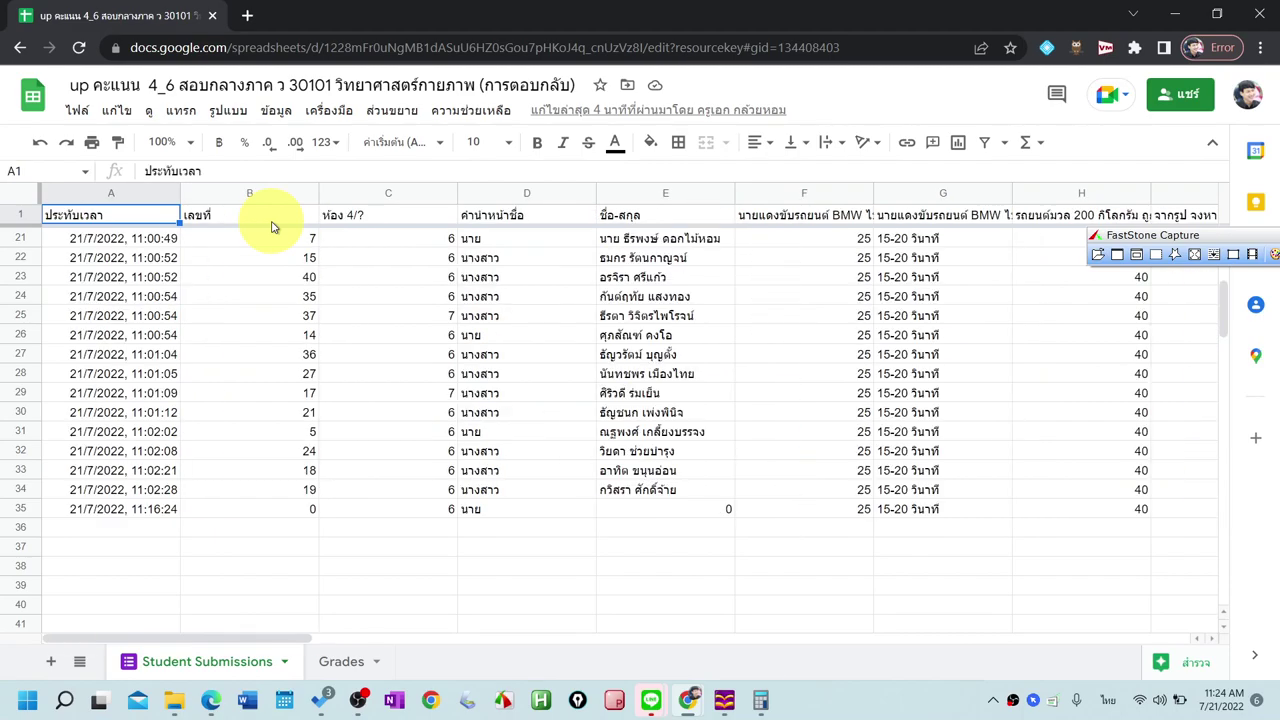
# Open the Grades worksheet and look through the graded student rows down to the last submission
pyautogui.click(344, 661)
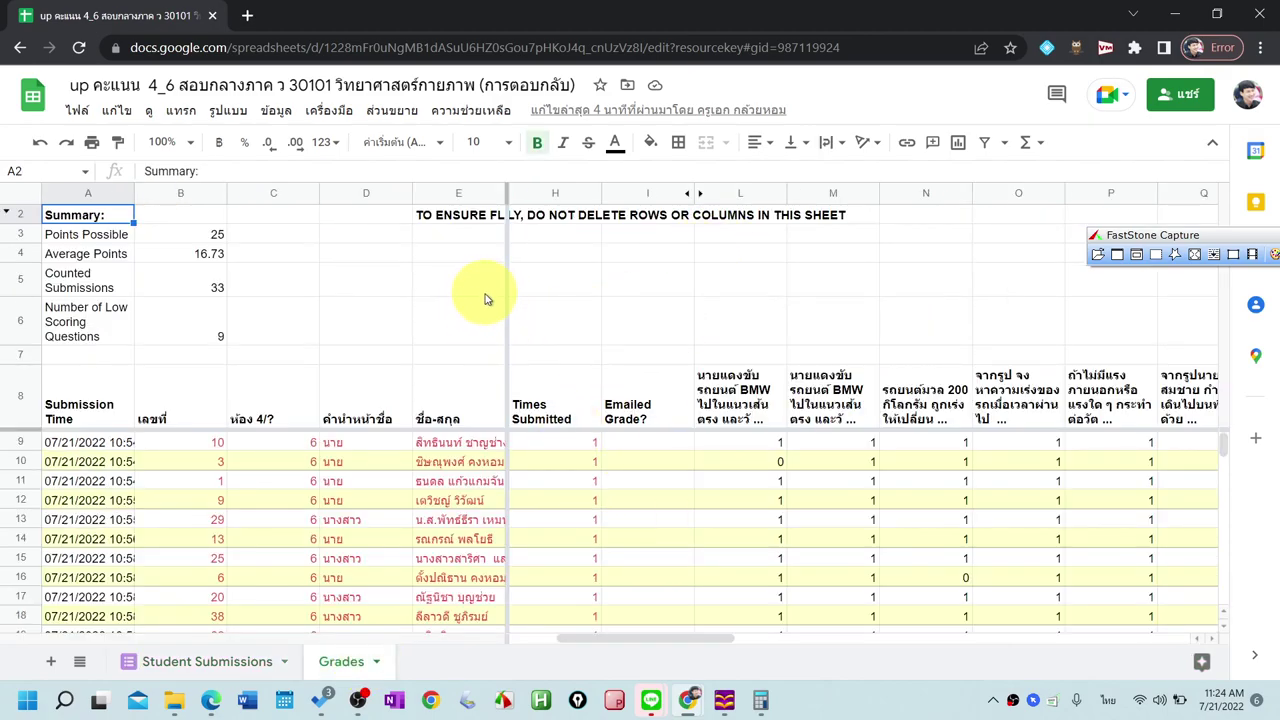
pyautogui.scroll(-10, 486, 462)
pyautogui.scroll(4, 520, 450)
pyautogui.scroll(-3, 551, 477)
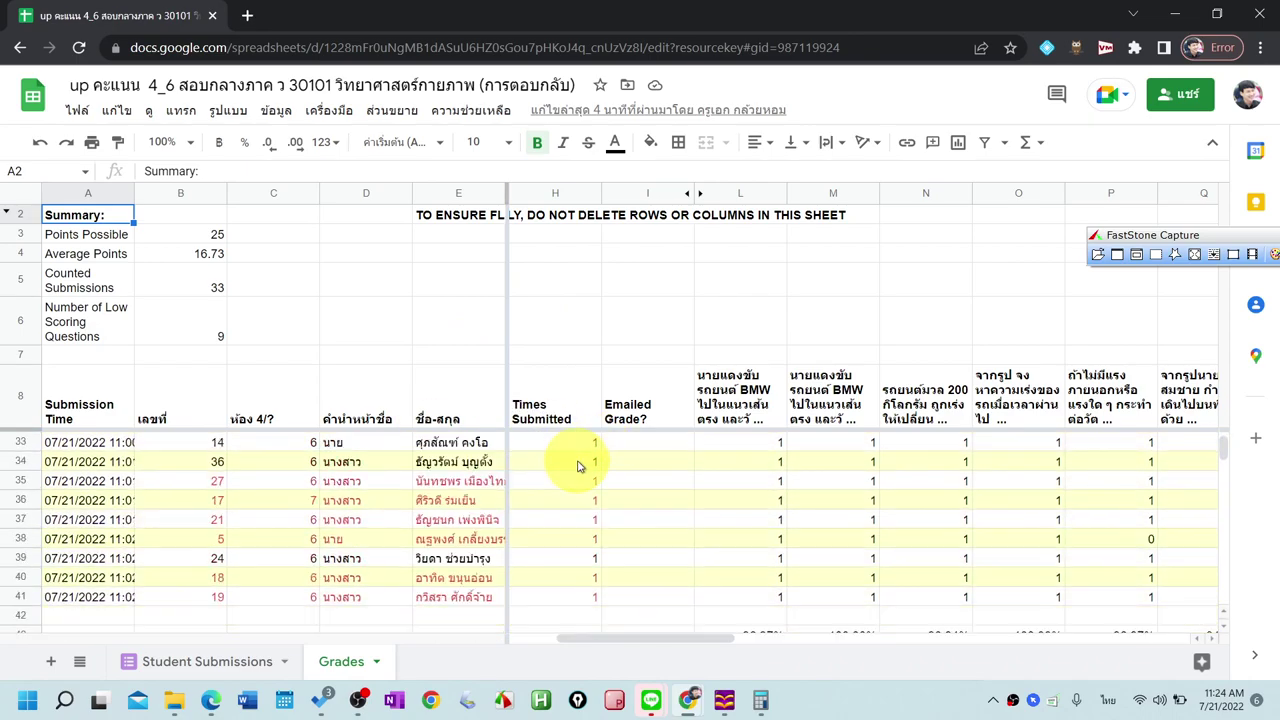
pyautogui.scroll(8, 560, 462)
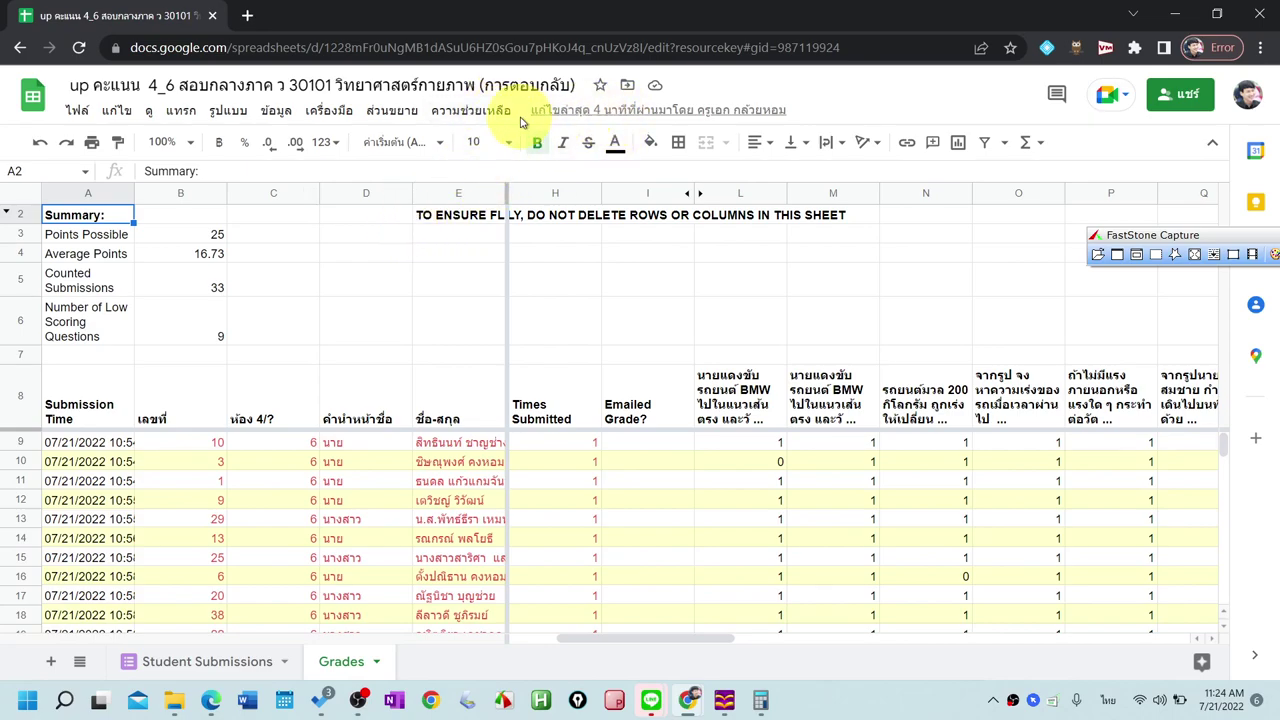
# Regrade the assignment with Flubaroo, keeping the suggested grading options and the Jul 20 2022 21:16:24 submission as the answer key
pyautogui.click(391, 110)
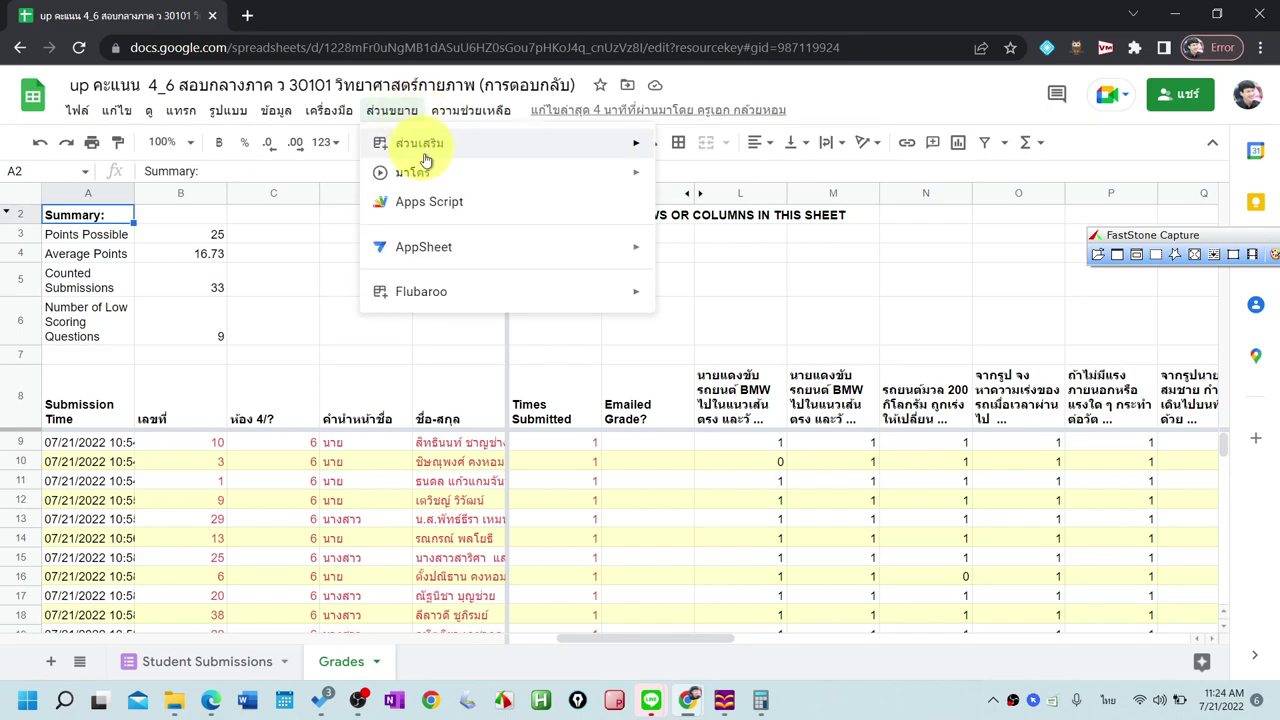
pyautogui.moveTo(524, 287)
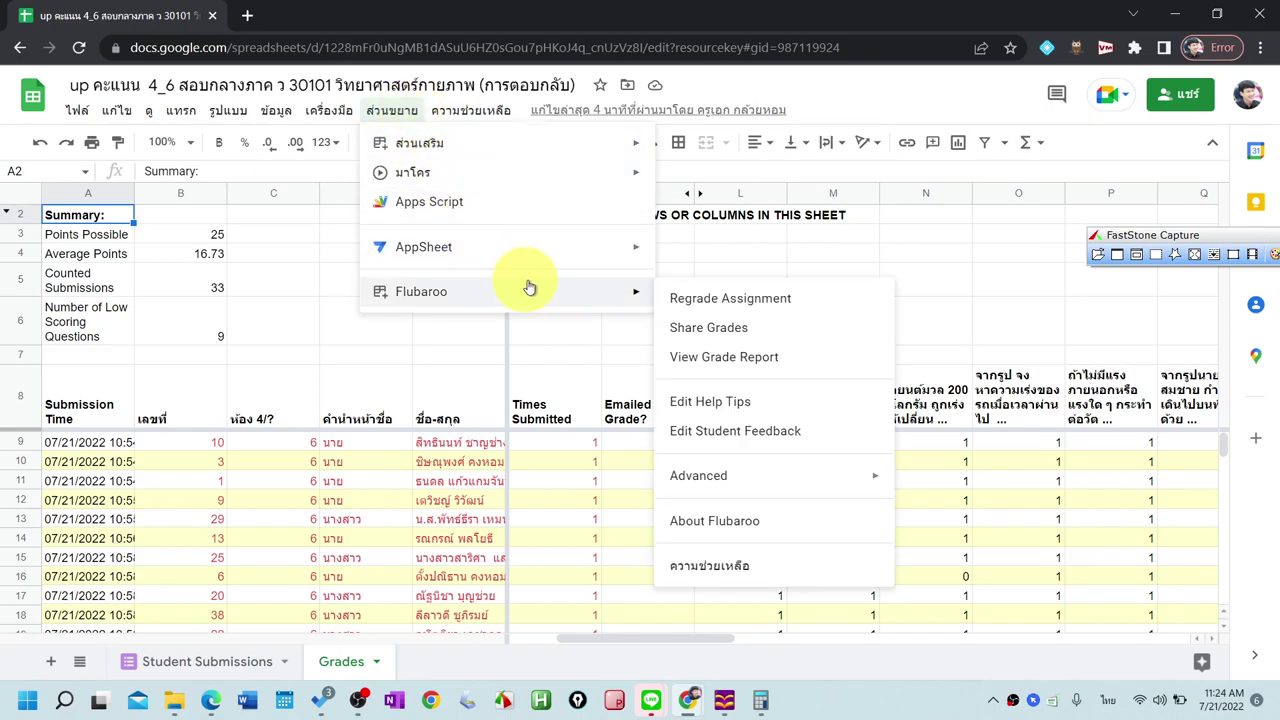
pyautogui.click(732, 304)
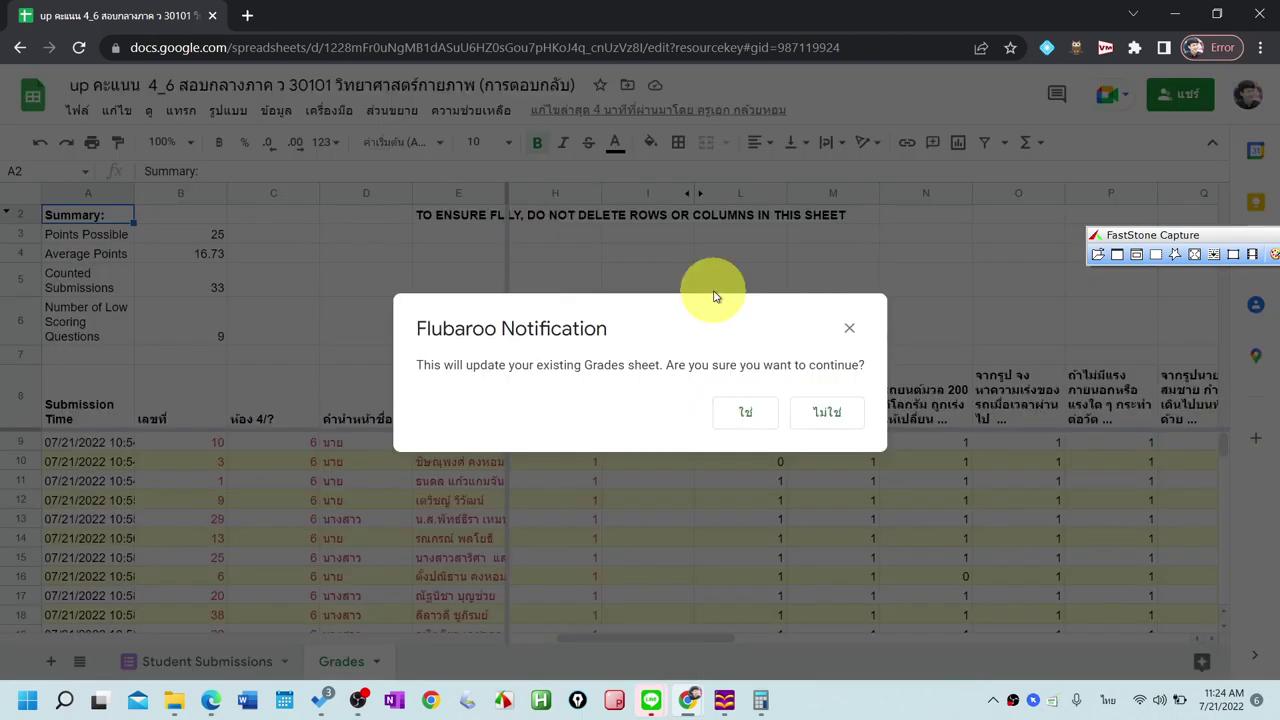
pyautogui.click(745, 412)
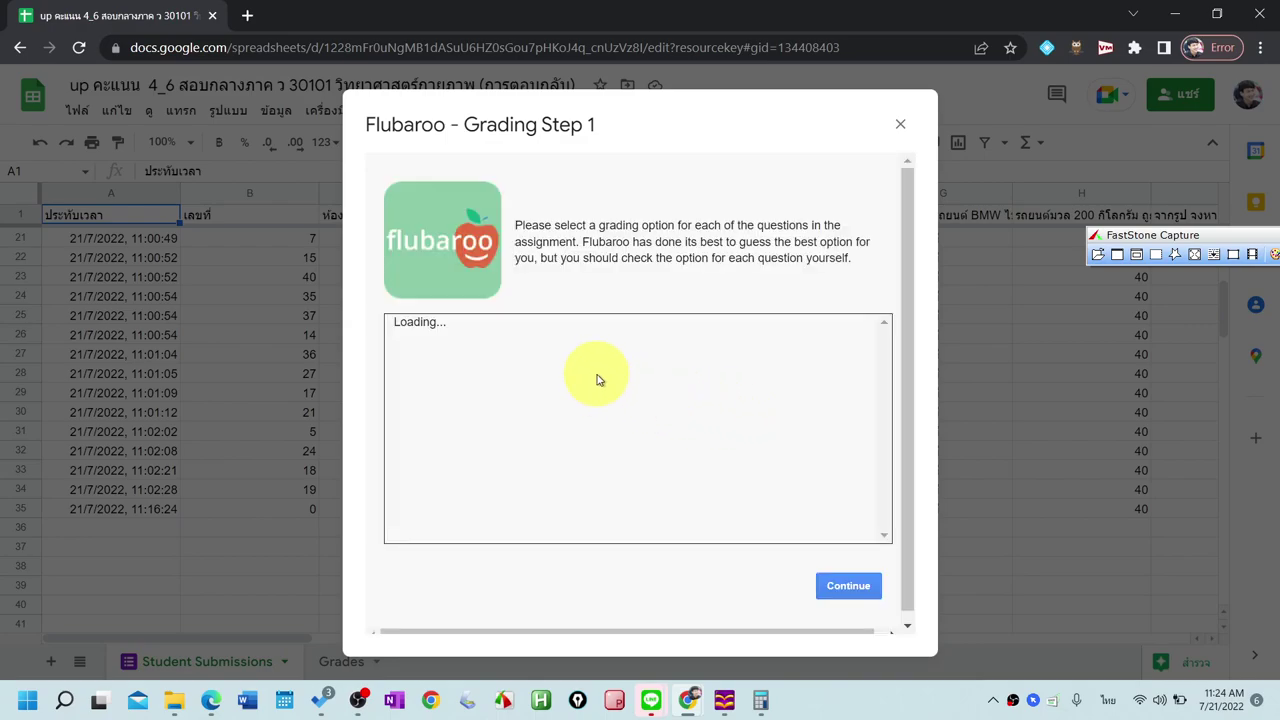
pyautogui.click(852, 587)
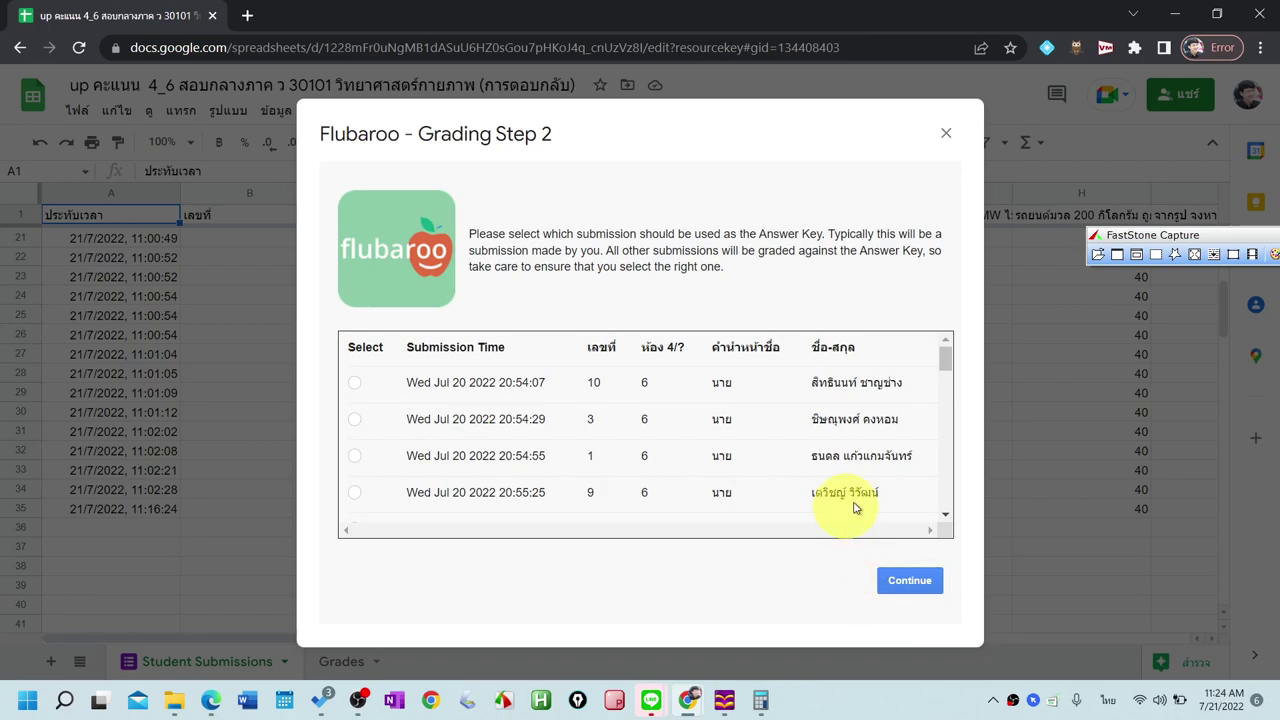
pyautogui.moveTo(946, 357); pyautogui.dragTo(938, 515)
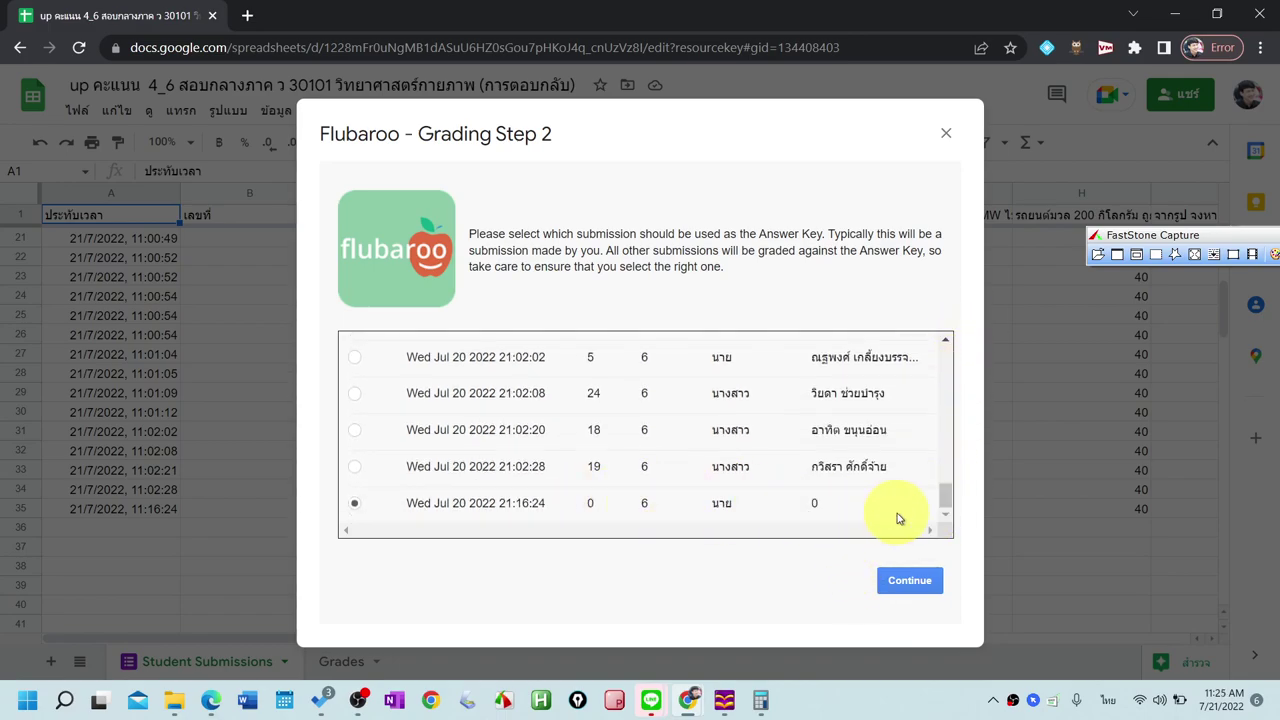
pyautogui.click(898, 587)
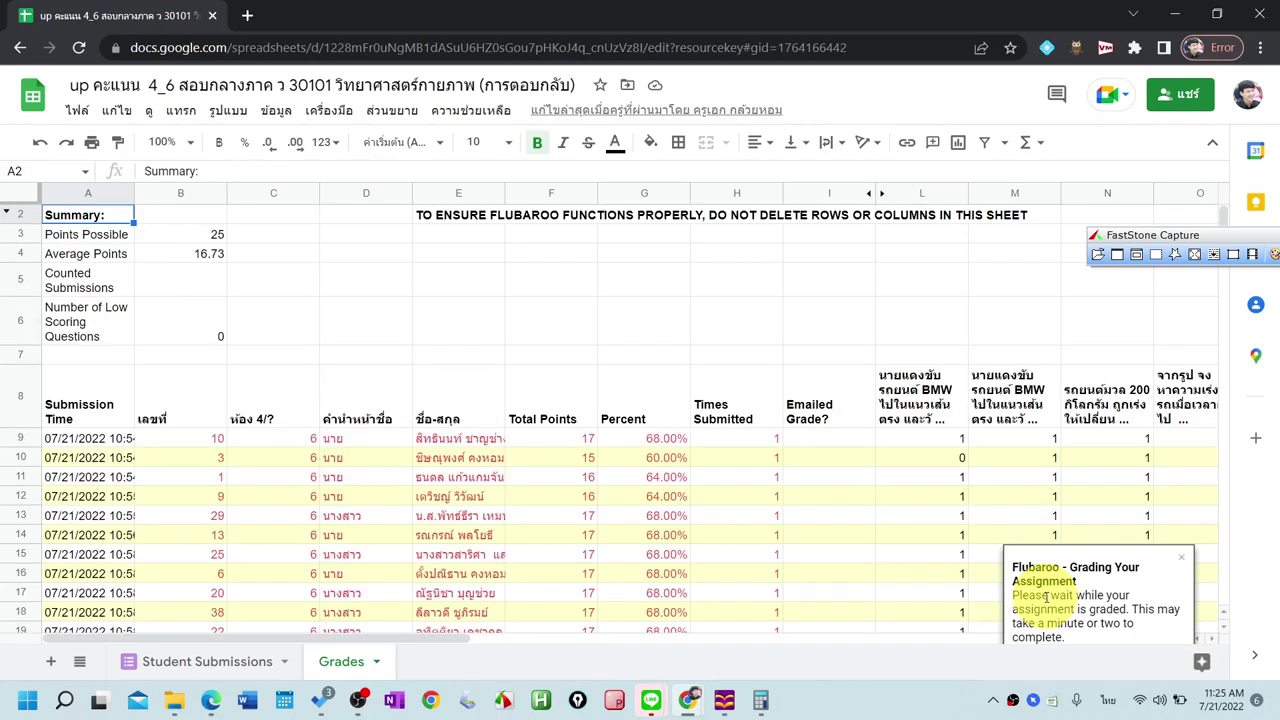
pyautogui.click(76, 110)
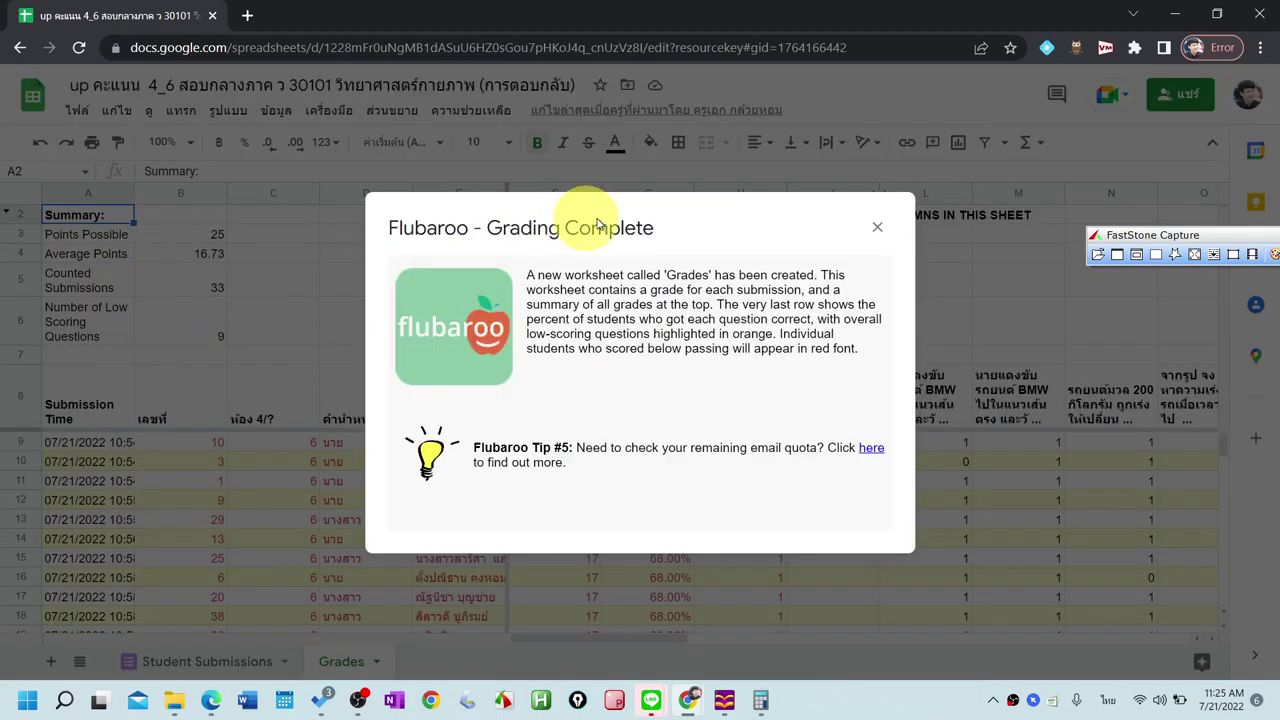
pyautogui.click(878, 232)
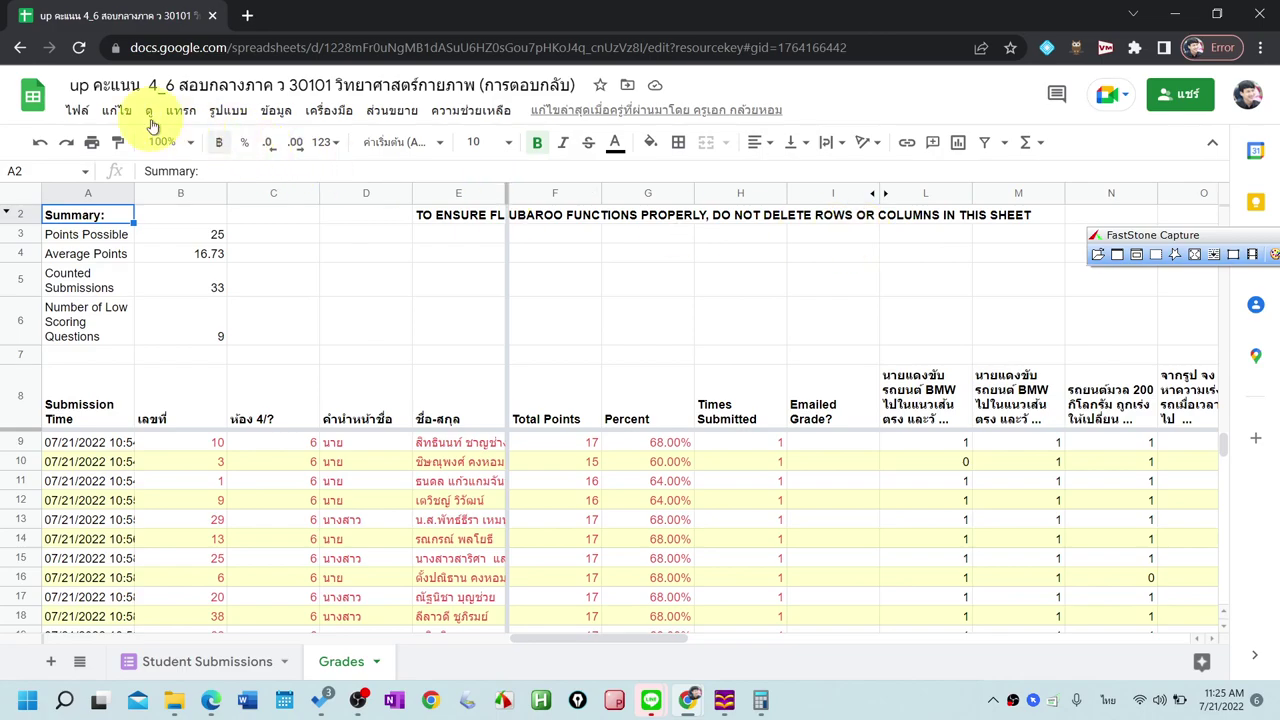
# Download the graded spreadsheet as a Microsoft Excel (.xlsx) file
pyautogui.click(76, 112)
pyautogui.moveTo(240, 334)
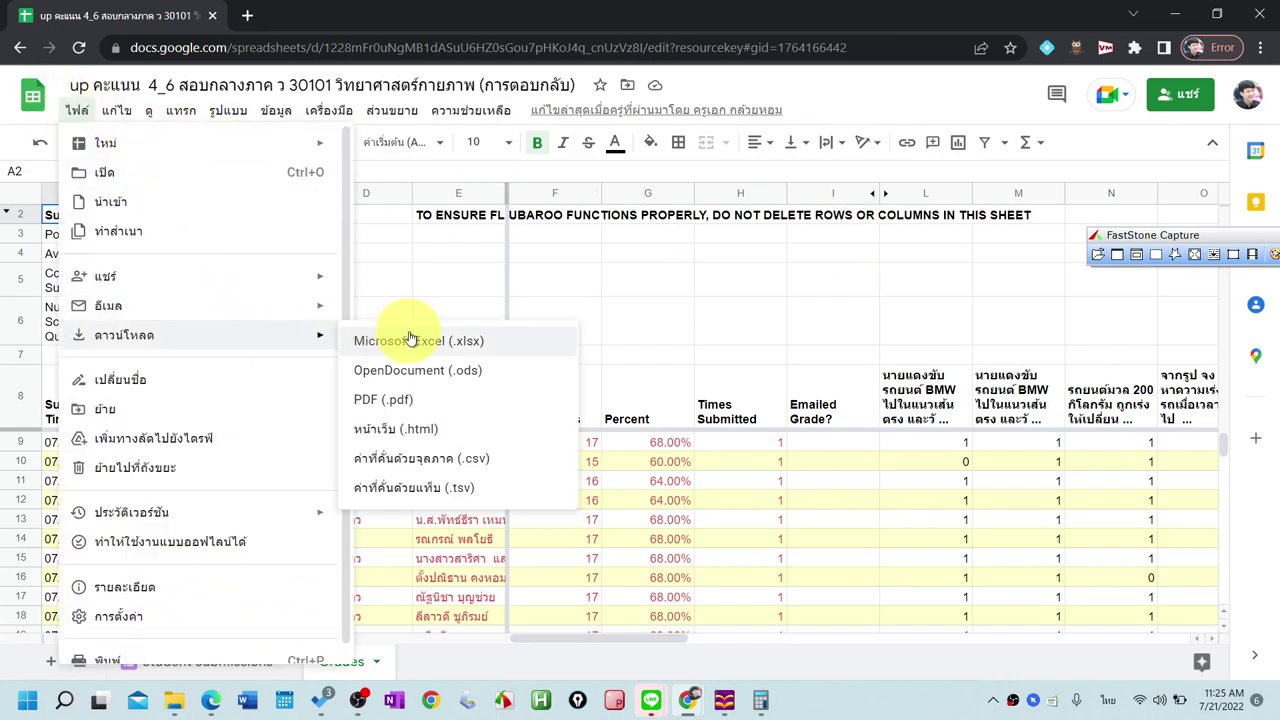
pyautogui.click(428, 342)
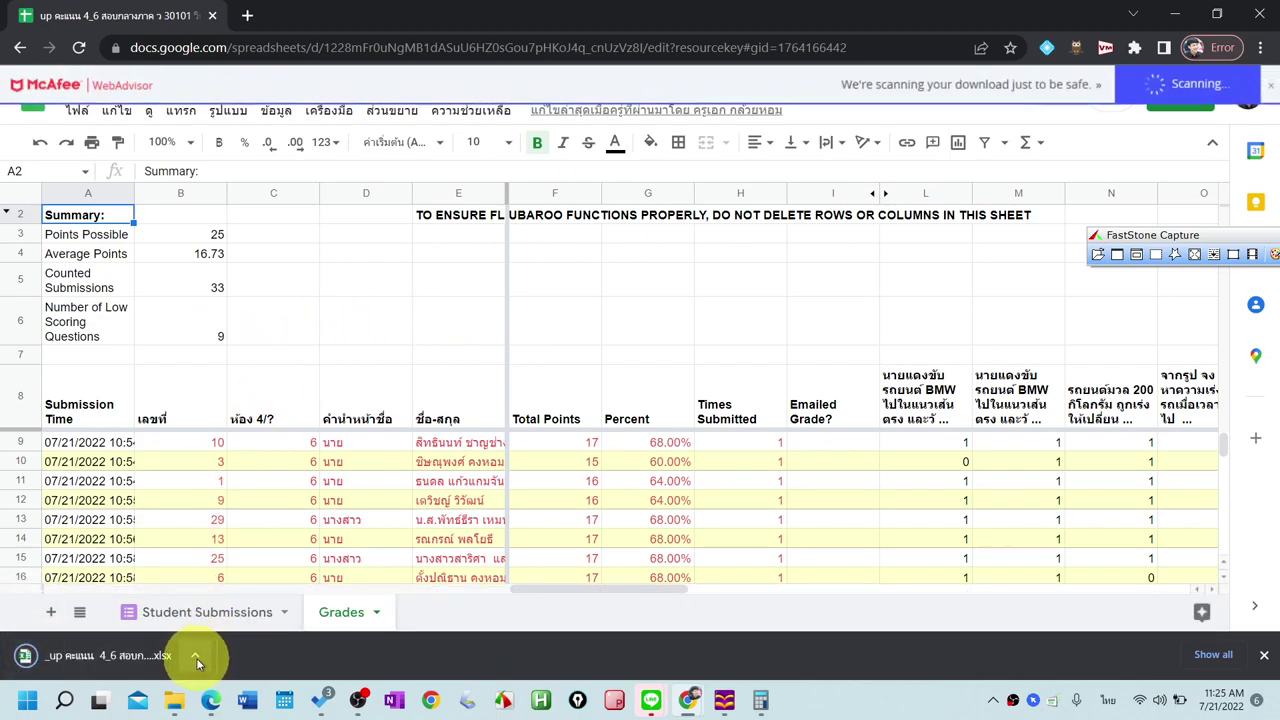
# Open the downloaded workbook in Excel and enable editing
pyautogui.click(196, 656)
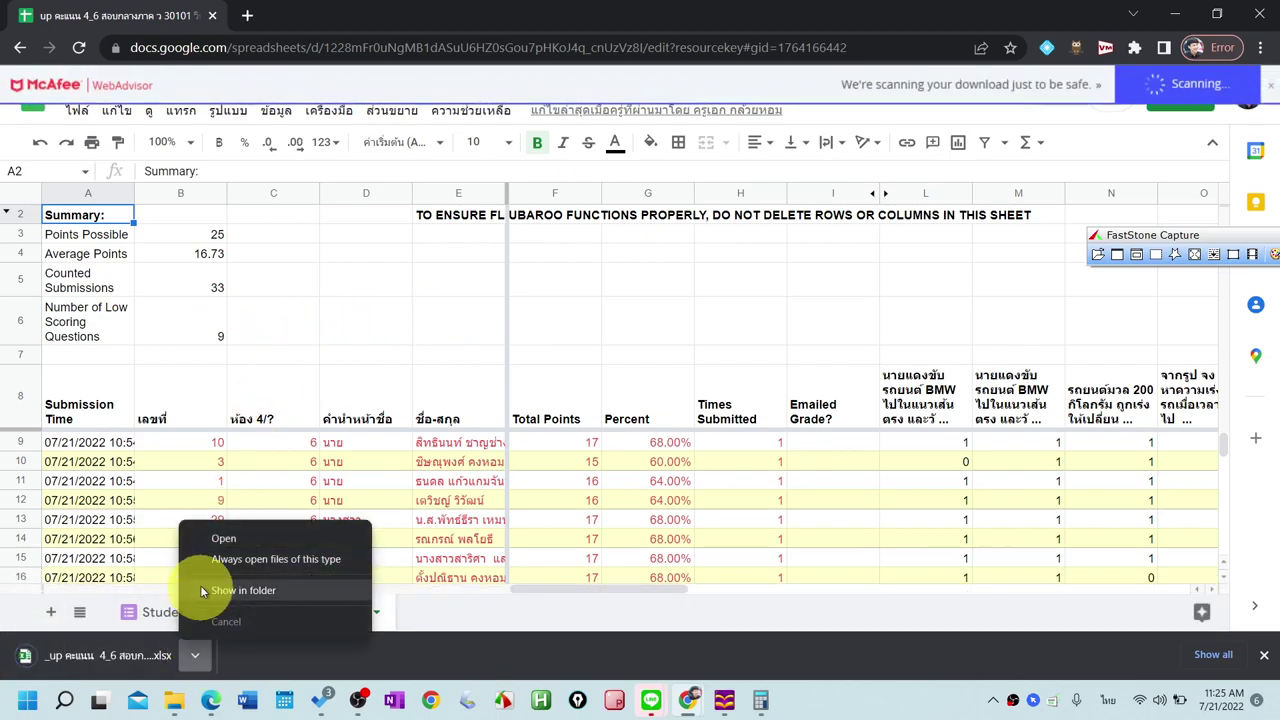
pyautogui.click(224, 545)
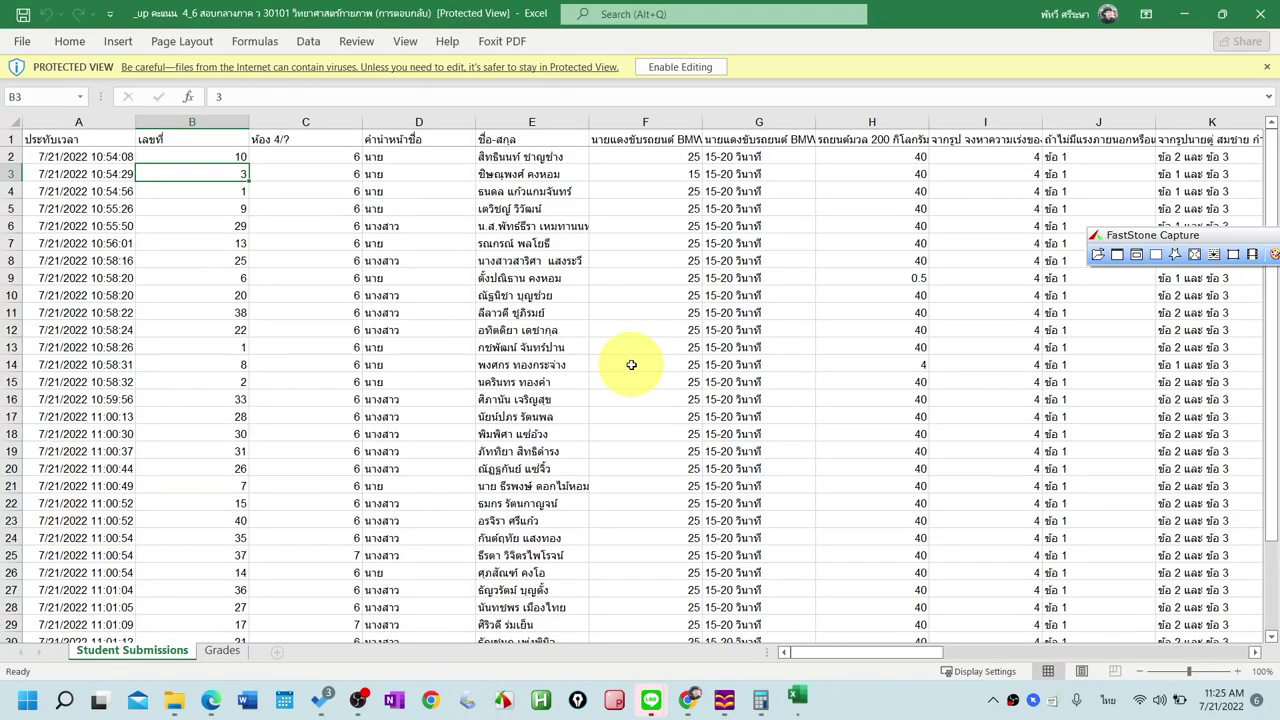
pyautogui.click(673, 67)
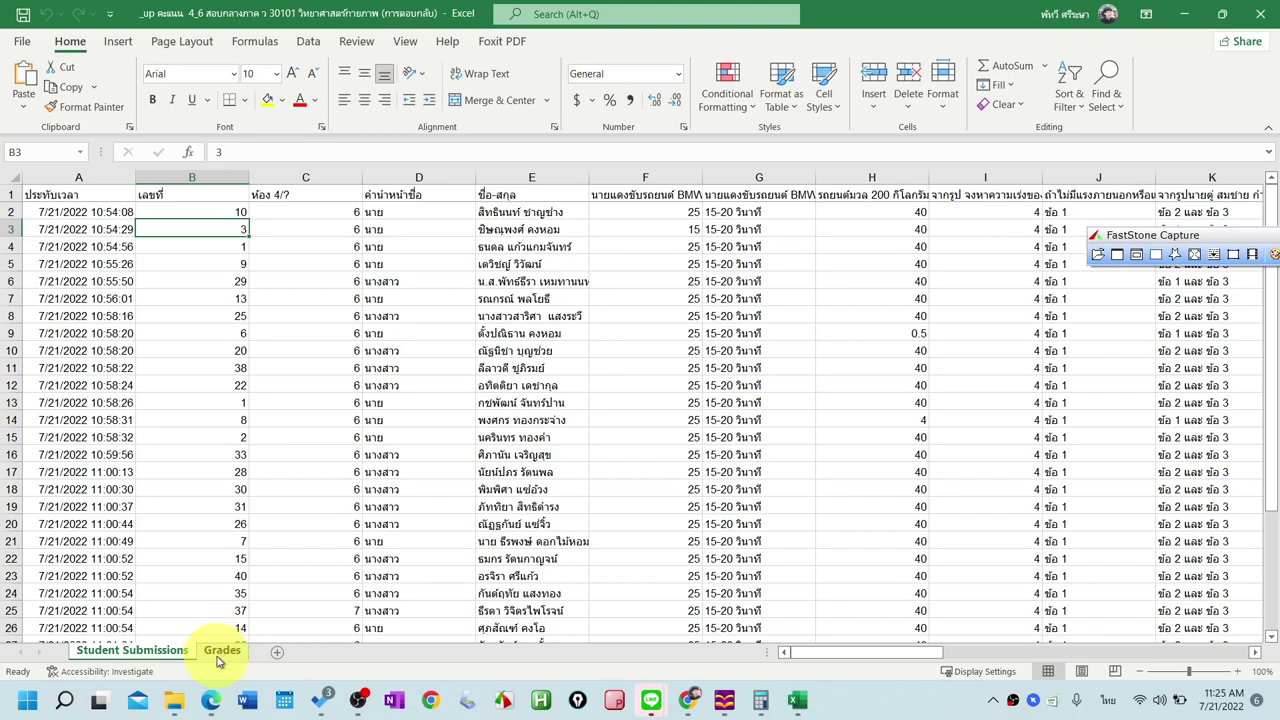
# Open the workbook's Grades worksheet and review the students' total points, percentages and per-question scores
pyautogui.click(220, 655)
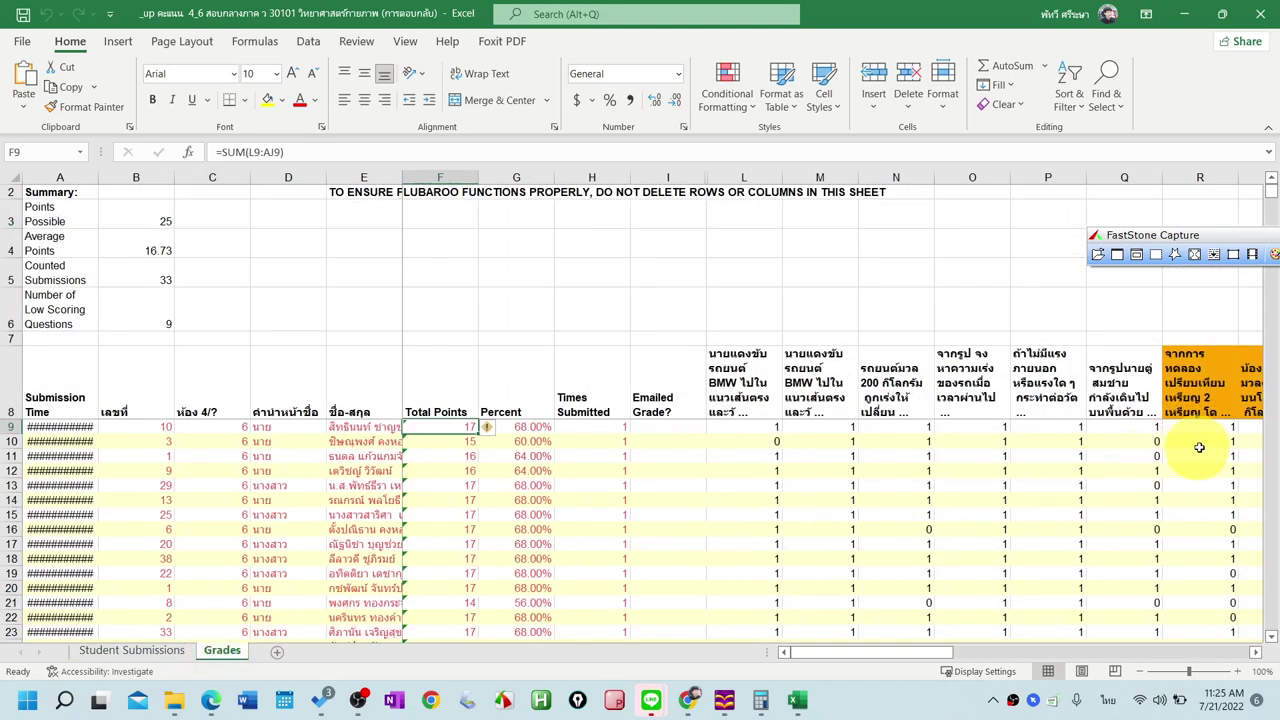
pyautogui.scroll(-5, 1117, 506)
pyautogui.scroll(5, 1000, 528)
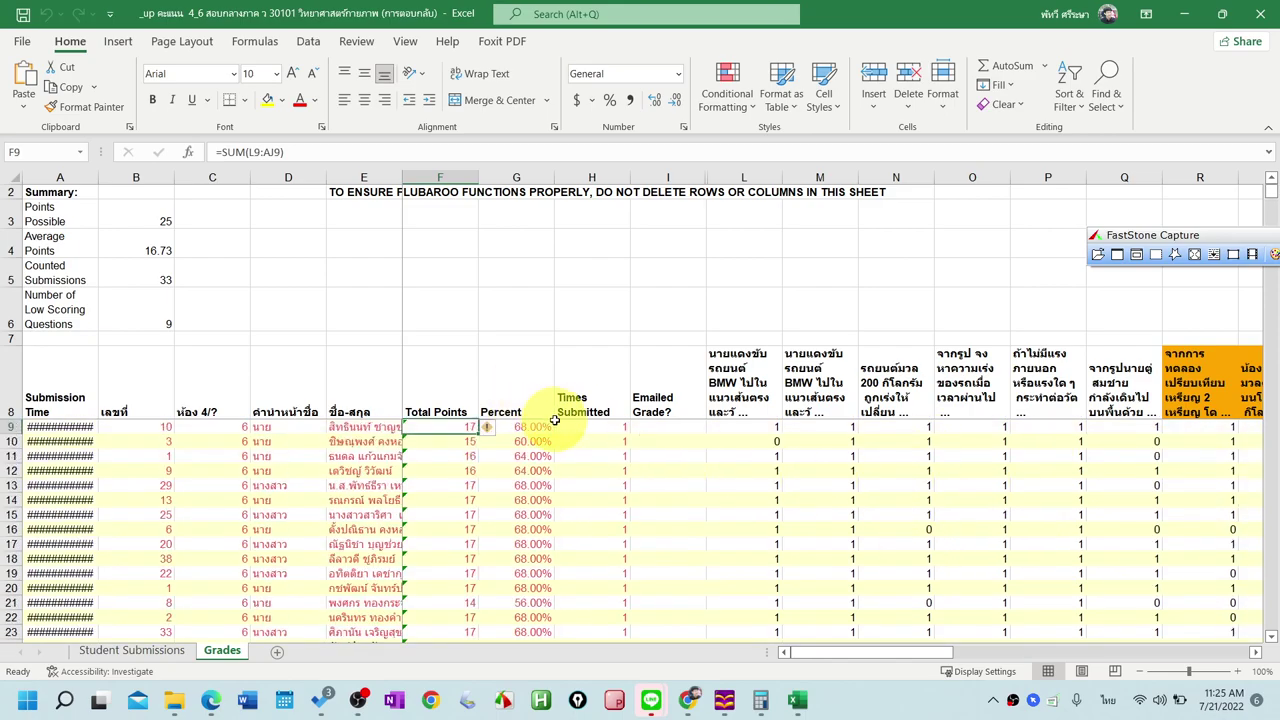
pyautogui.scroll(-3, 860, 472)
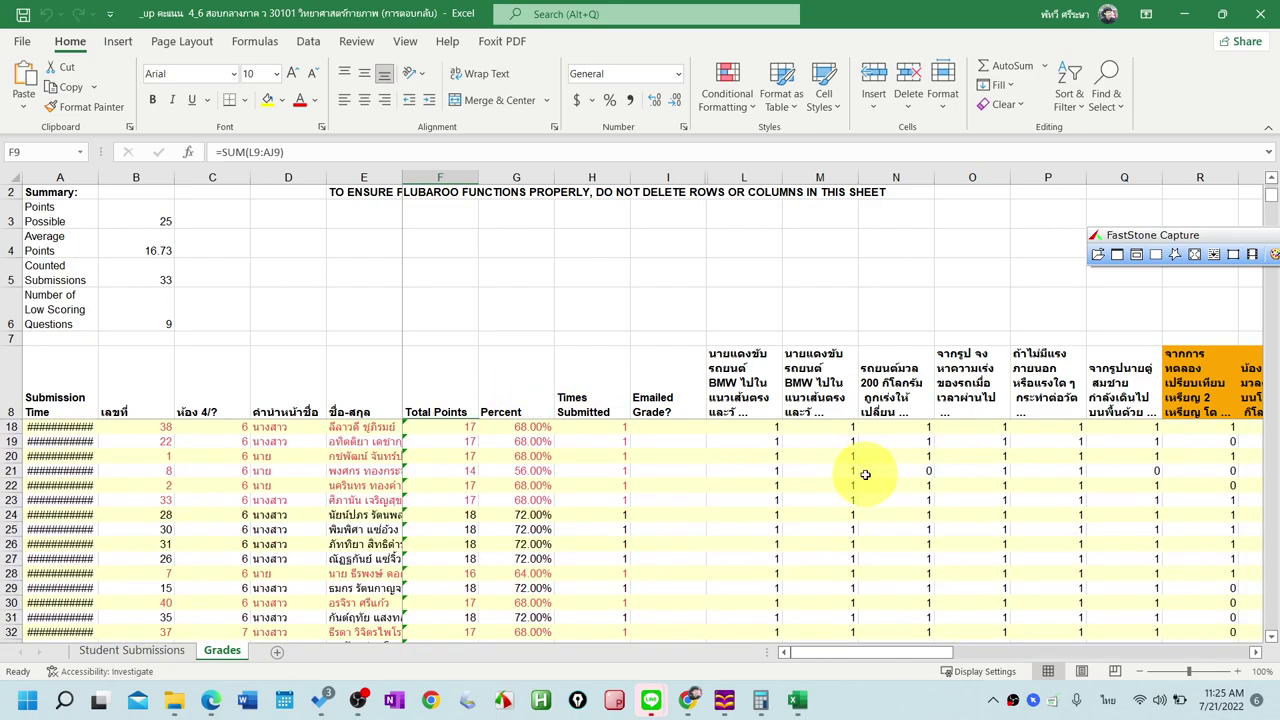
pyautogui.moveTo(924, 652); pyautogui.dragTo(870, 660)
pyautogui.scroll(-3, 877, 537)
pyautogui.scroll(6, 886, 537)
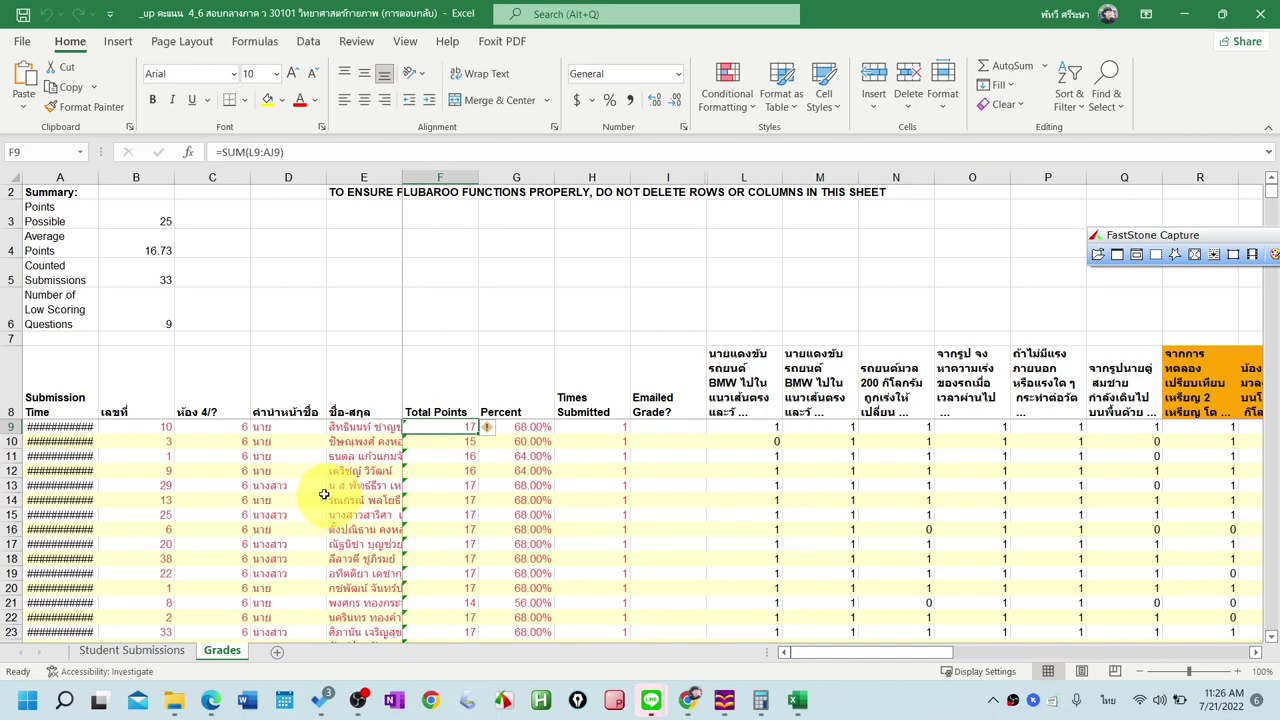
# Copy the student details, total points and percentages in B9:G41 of the Grades worksheet
pyautogui.moveTo(168, 428); pyautogui.dragTo(510, 574)
pyautogui.rightClick(508, 565)
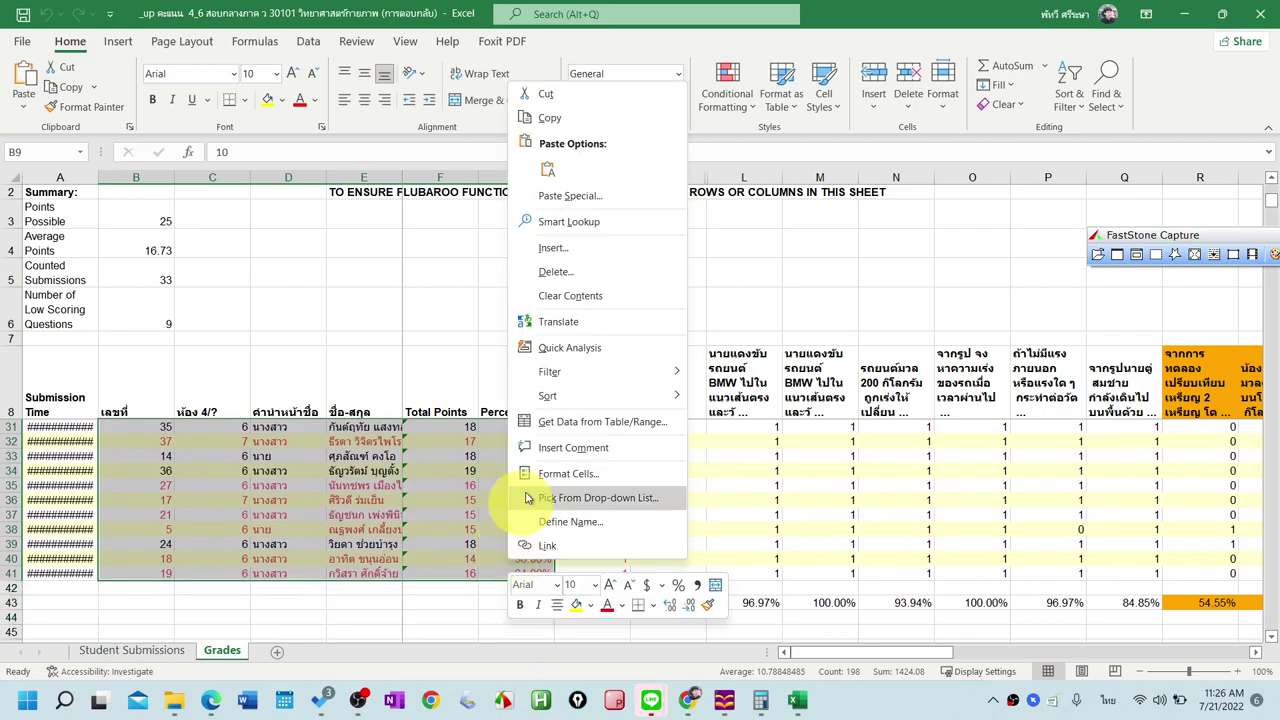
pyautogui.click(548, 117)
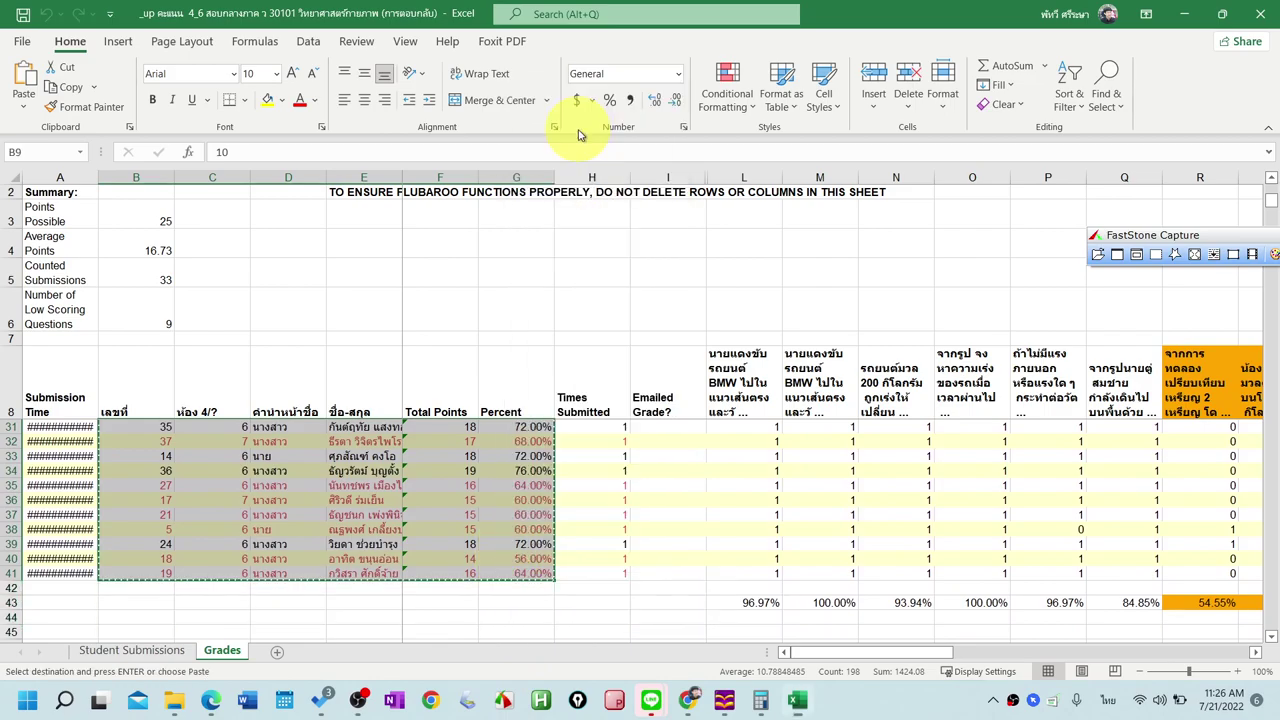
# Paste the copied grades into a new worksheet starting at C2 and widen column F to show the full names
pyautogui.click(277, 651)
pyautogui.rightClick(166, 213)
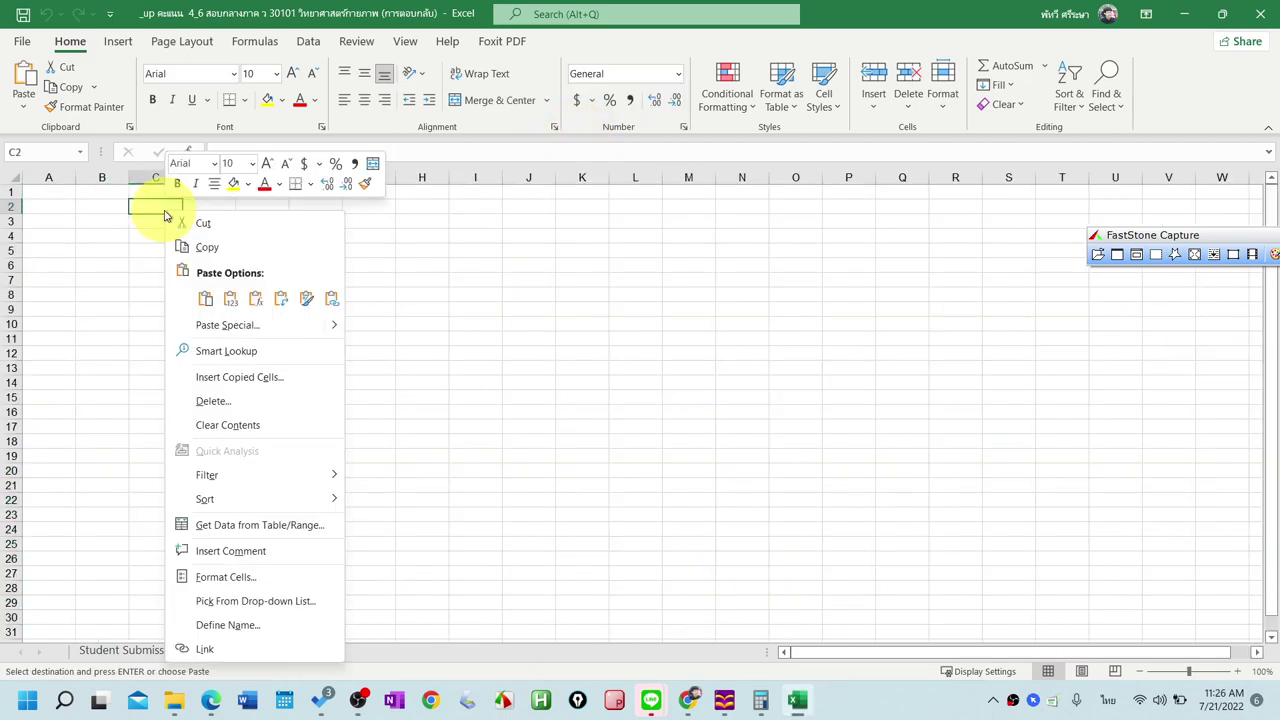
pyautogui.click(206, 298)
pyautogui.click(582, 382)
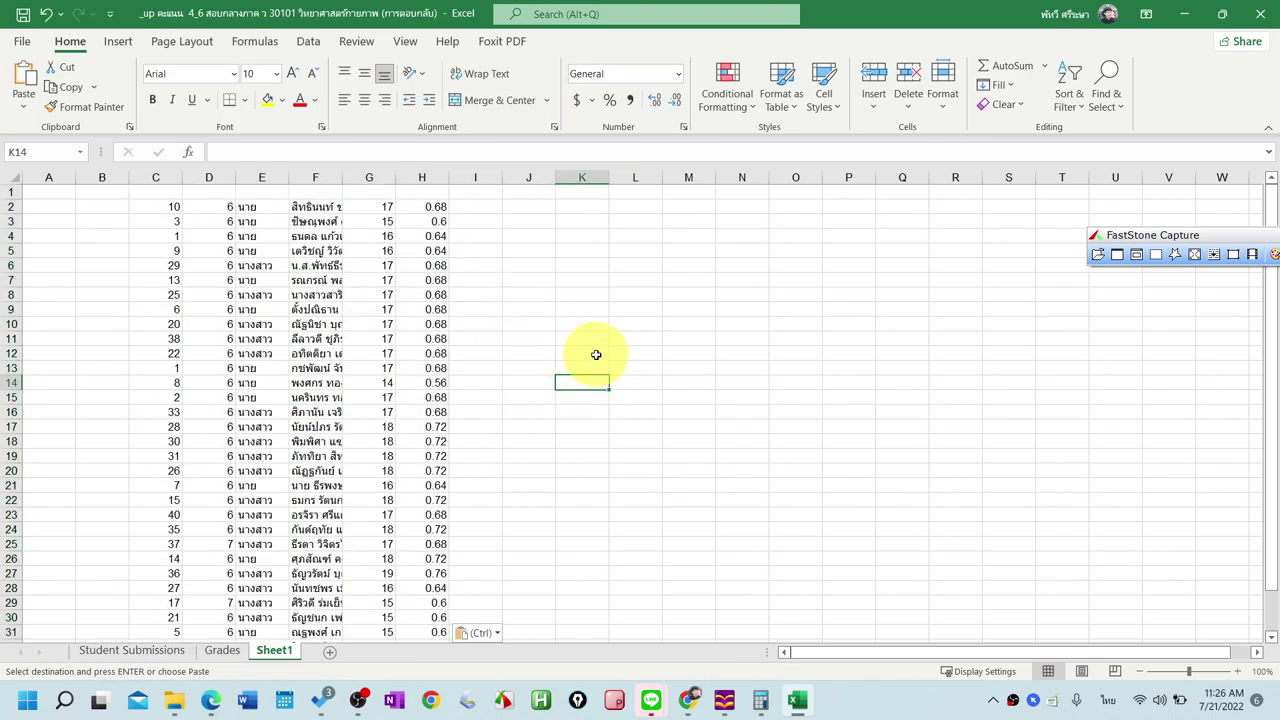
pyautogui.moveTo(343, 177); pyautogui.dragTo(421, 183)
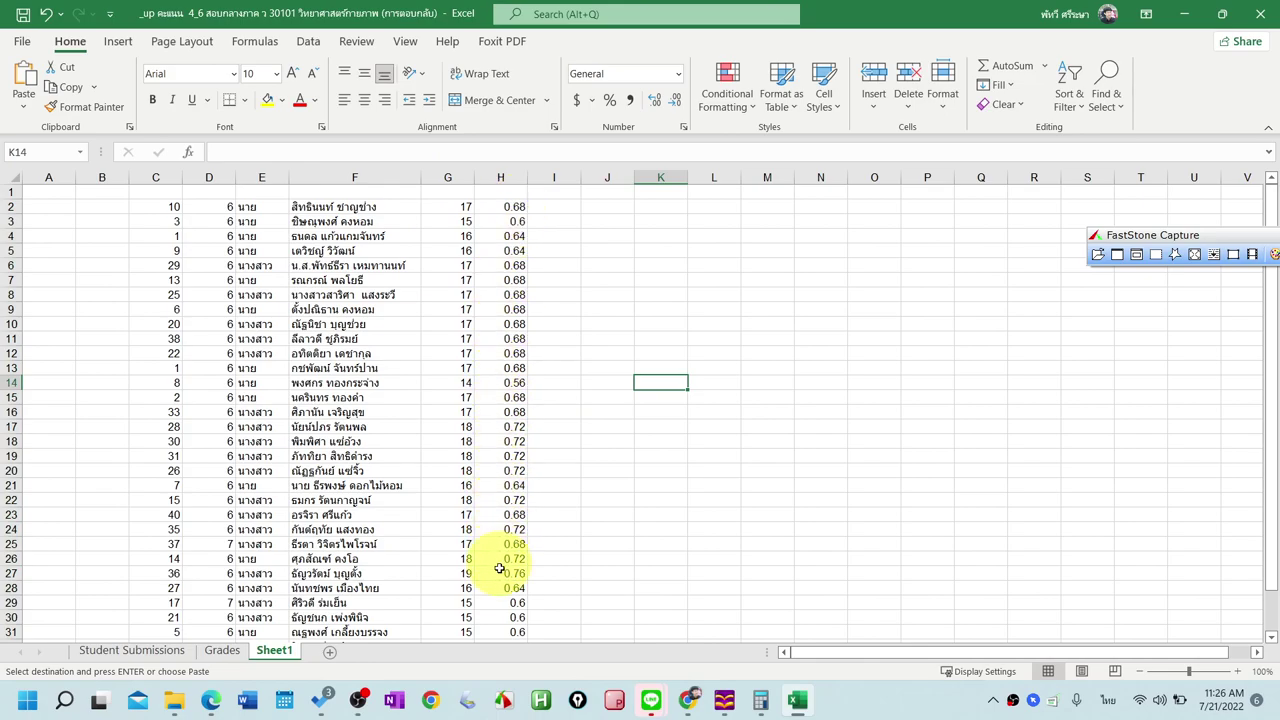
pyautogui.scroll(-3, 581, 407)
pyautogui.scroll(3, 581, 407)
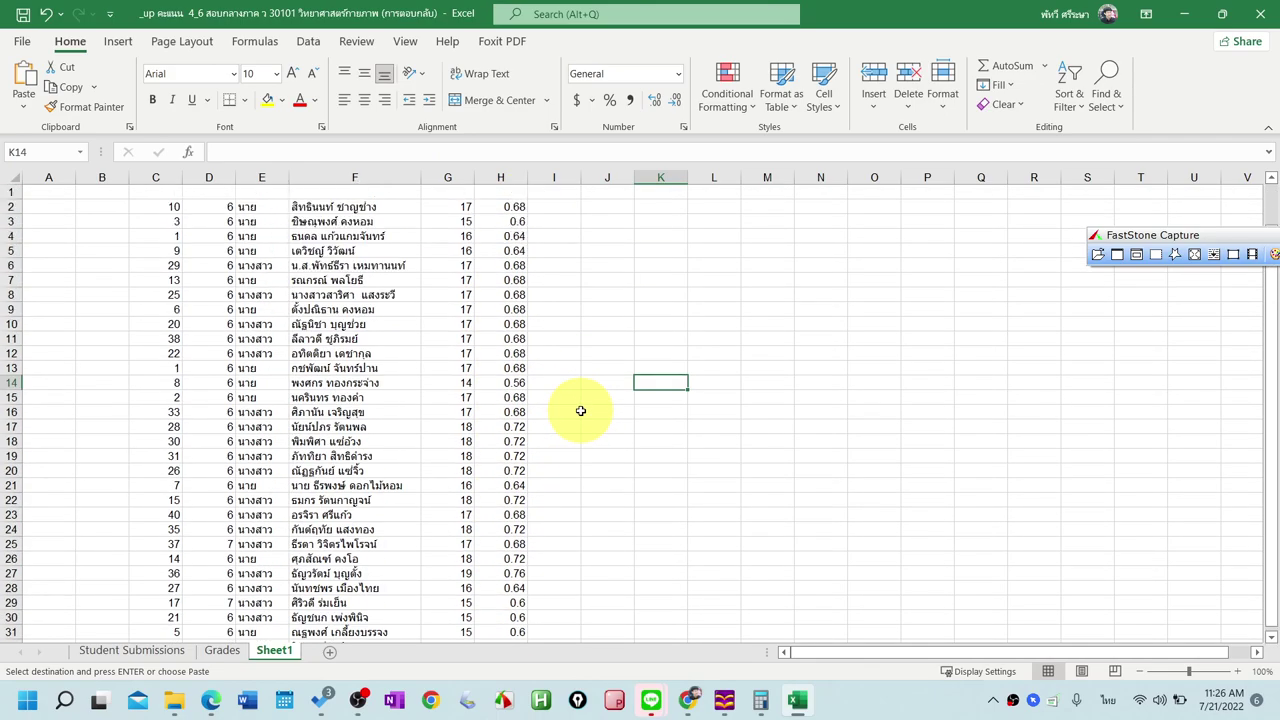
# Calculate each student's score out of 20 with =H2*20 in I2 and fill the formula down to I34
pyautogui.click(565, 203)
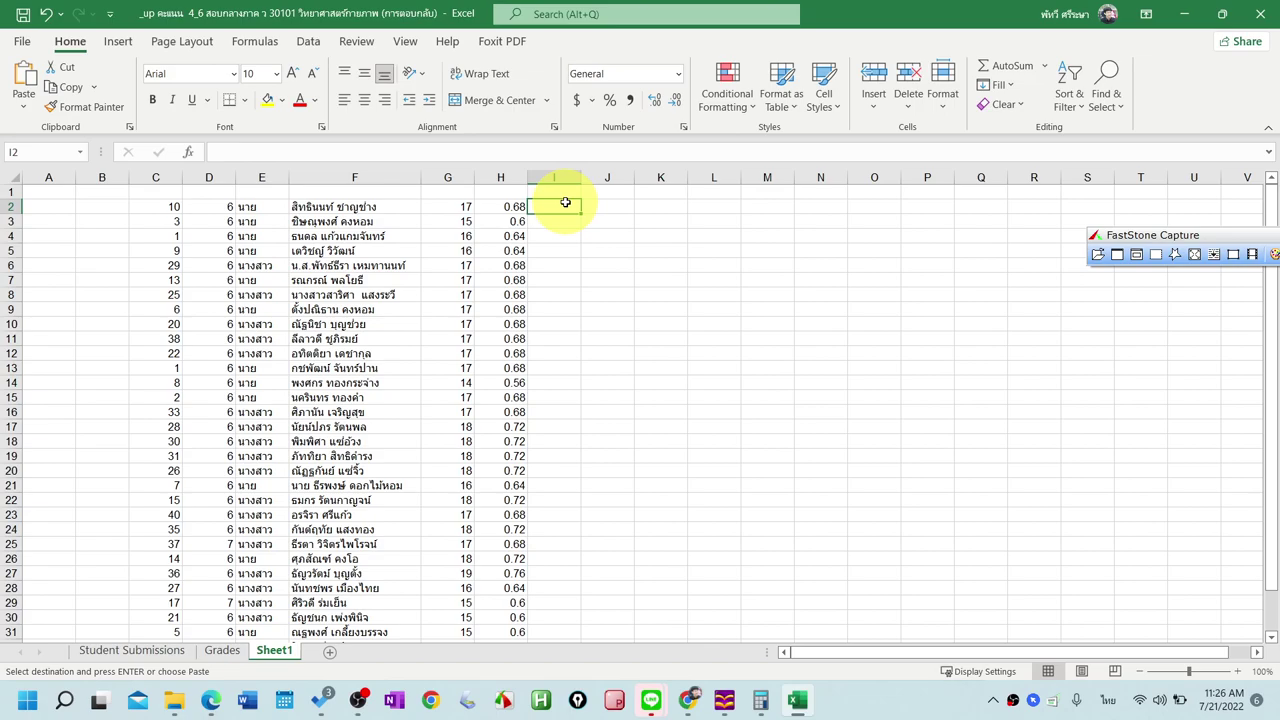
pyautogui.write('ข')
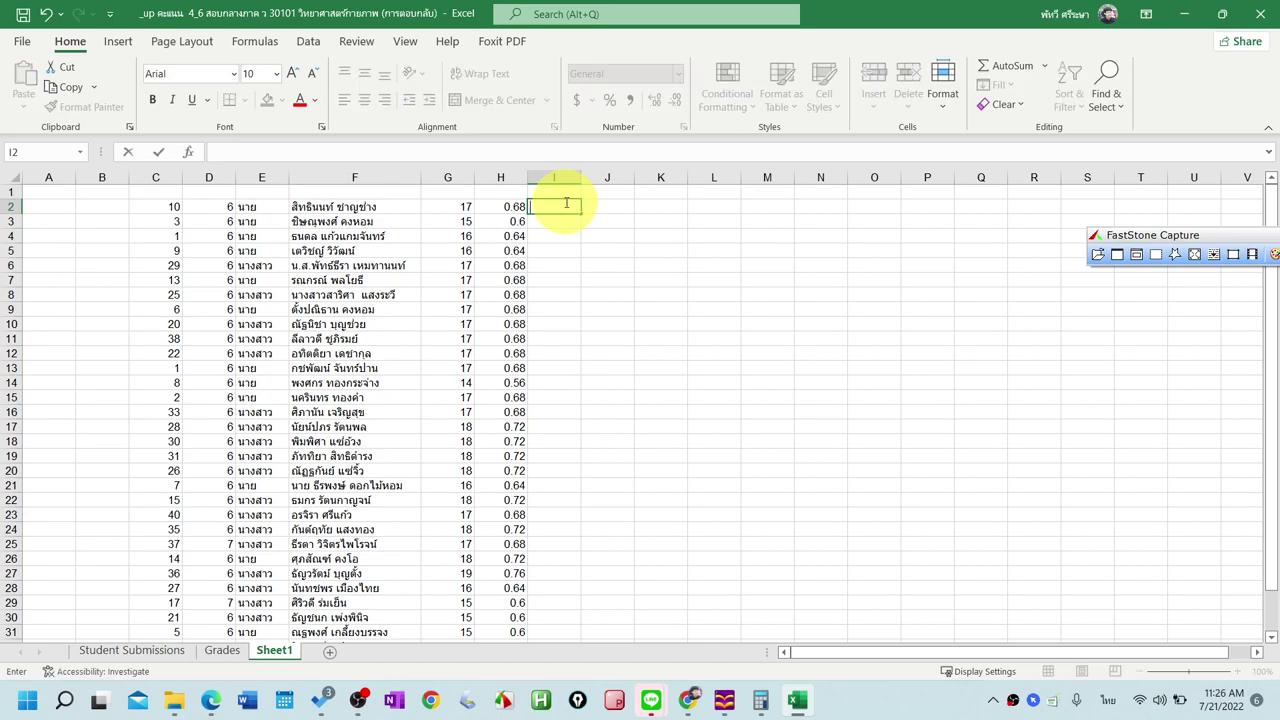
pyautogui.press('`')
pyautogui.write('=')
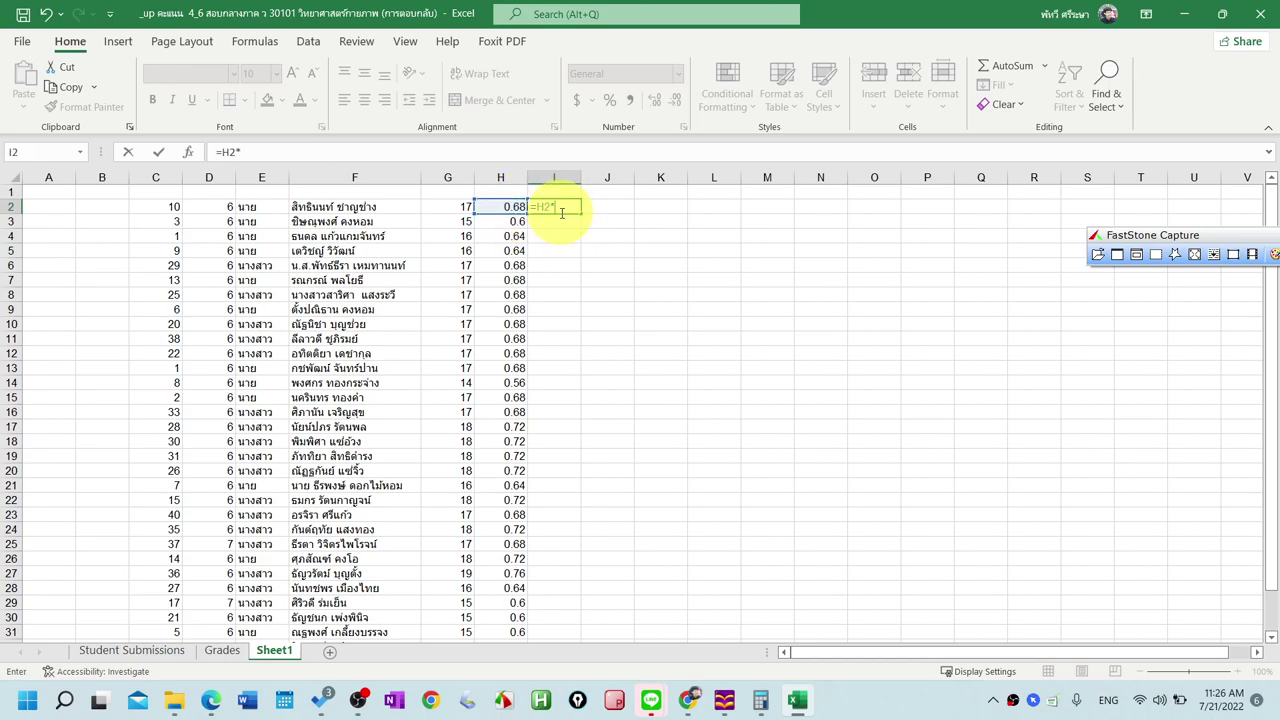
pyautogui.hotkey('ctrl', 'Return')
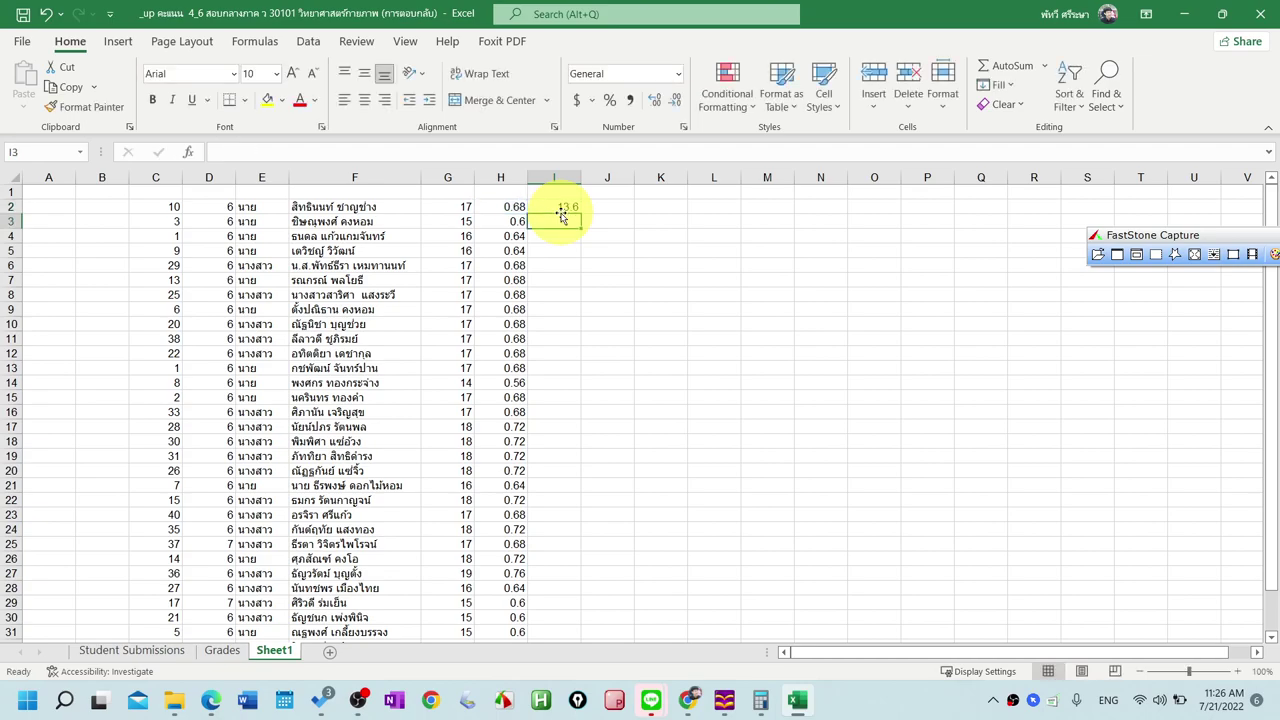
pyautogui.moveTo(581, 213); pyautogui.dragTo(573, 626)
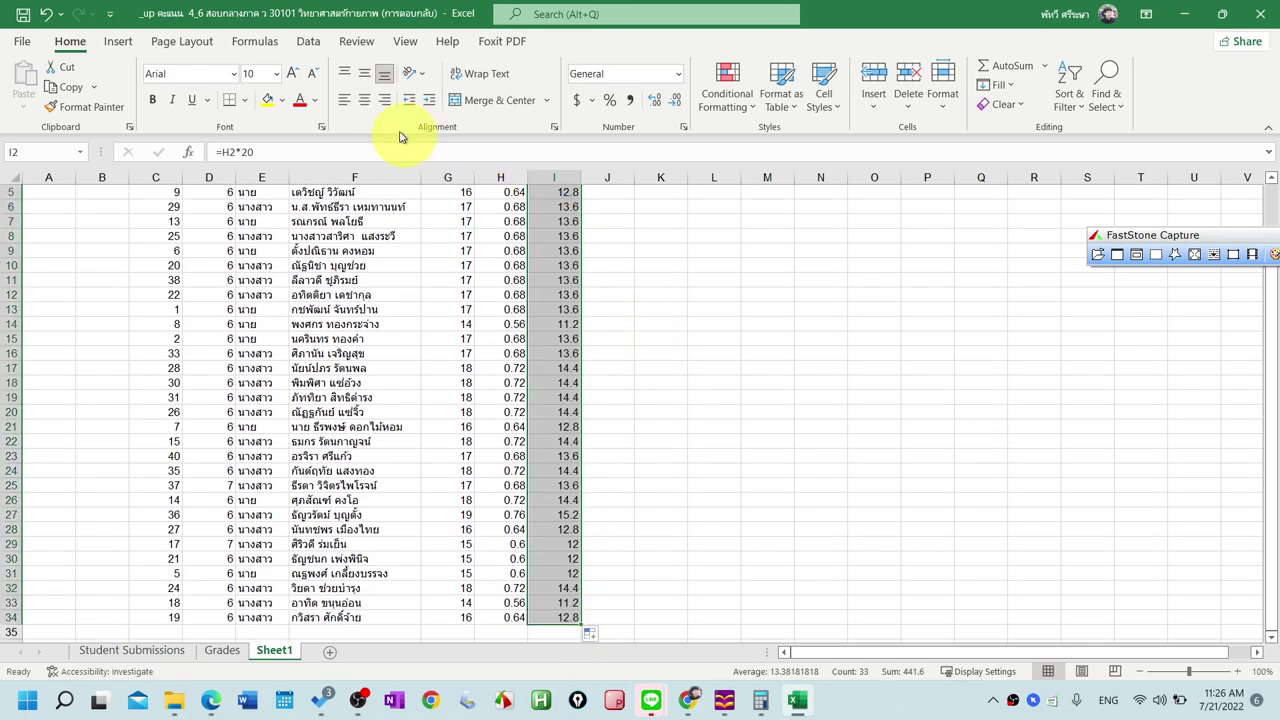
pyautogui.click(766, 360)
pyautogui.scroll(-2, 577, 413)
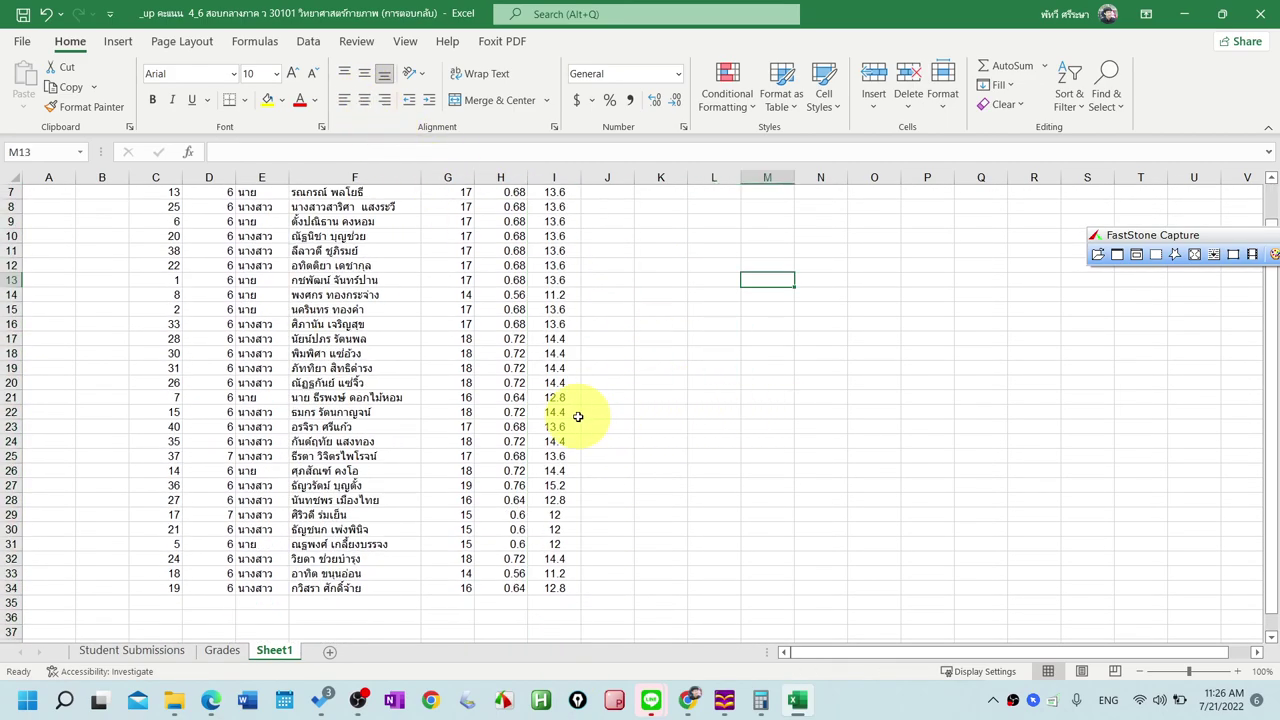
pyautogui.scroll(2, 571, 414)
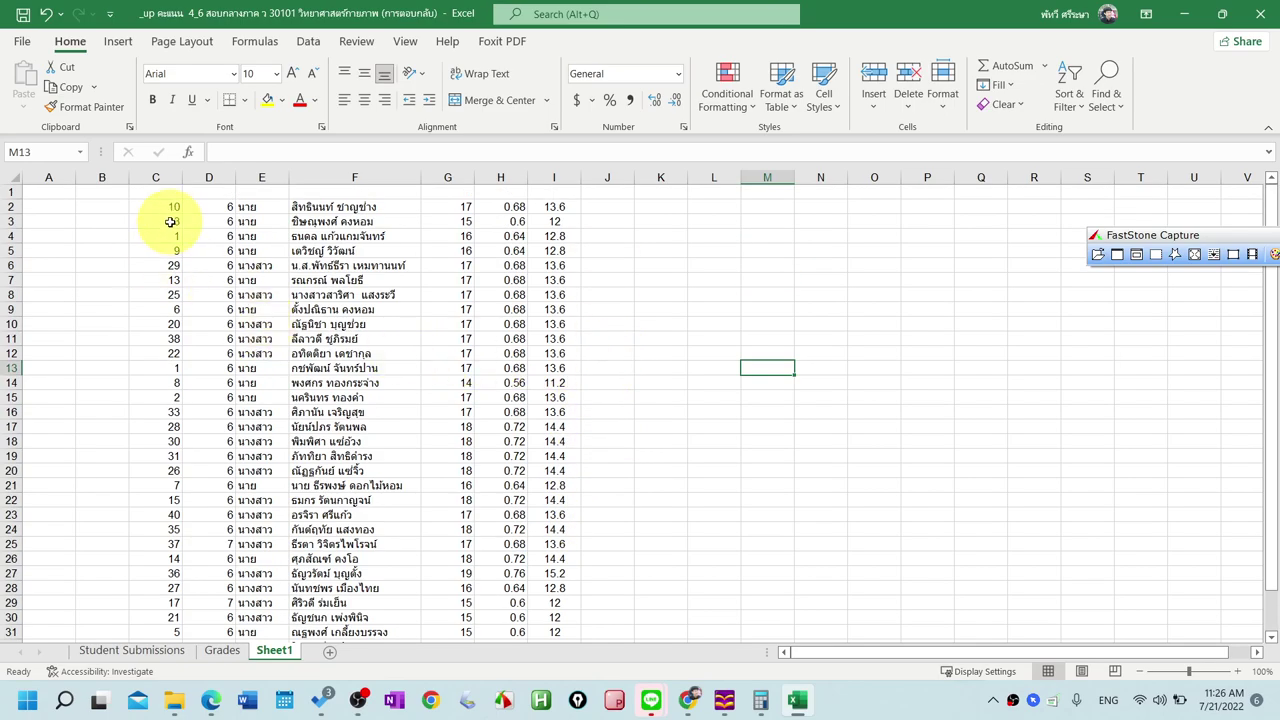
# Sort the student data in C2:I34 in ascending order by the student number in column C
pyautogui.moveTo(171, 207); pyautogui.dragTo(537, 618)
pyautogui.scroll(2, 230, 325)
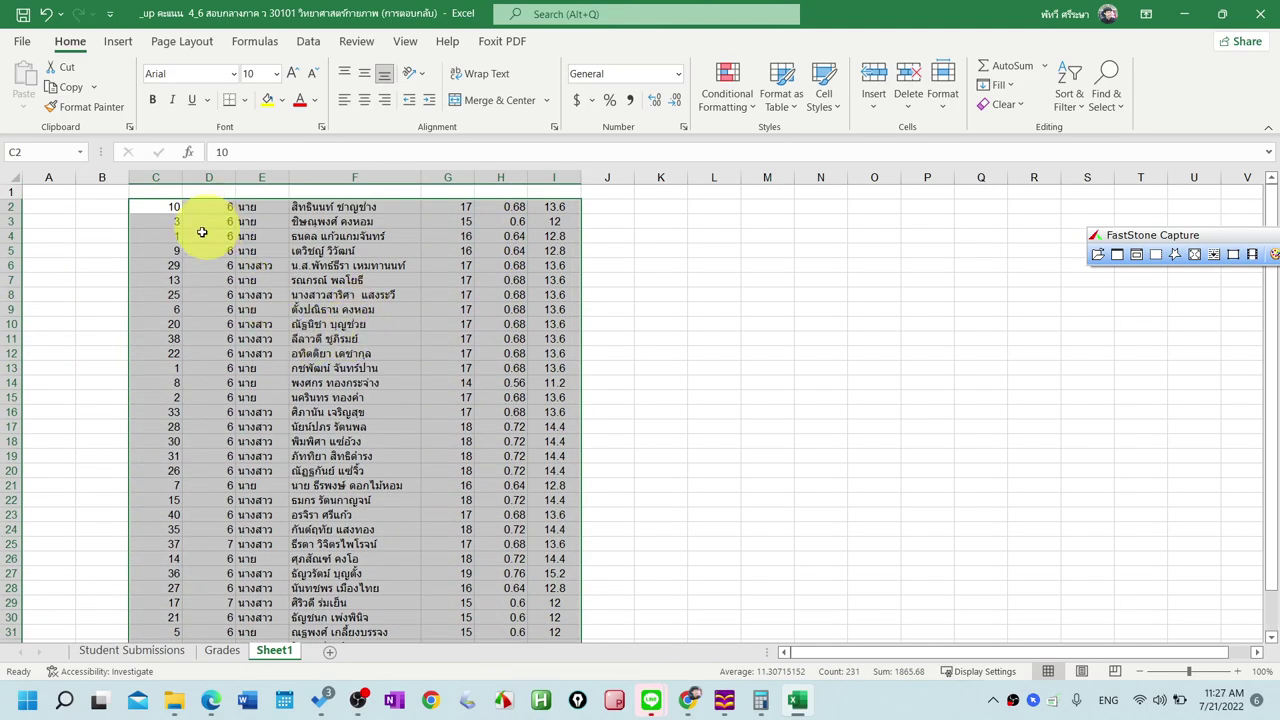
pyautogui.click(310, 42)
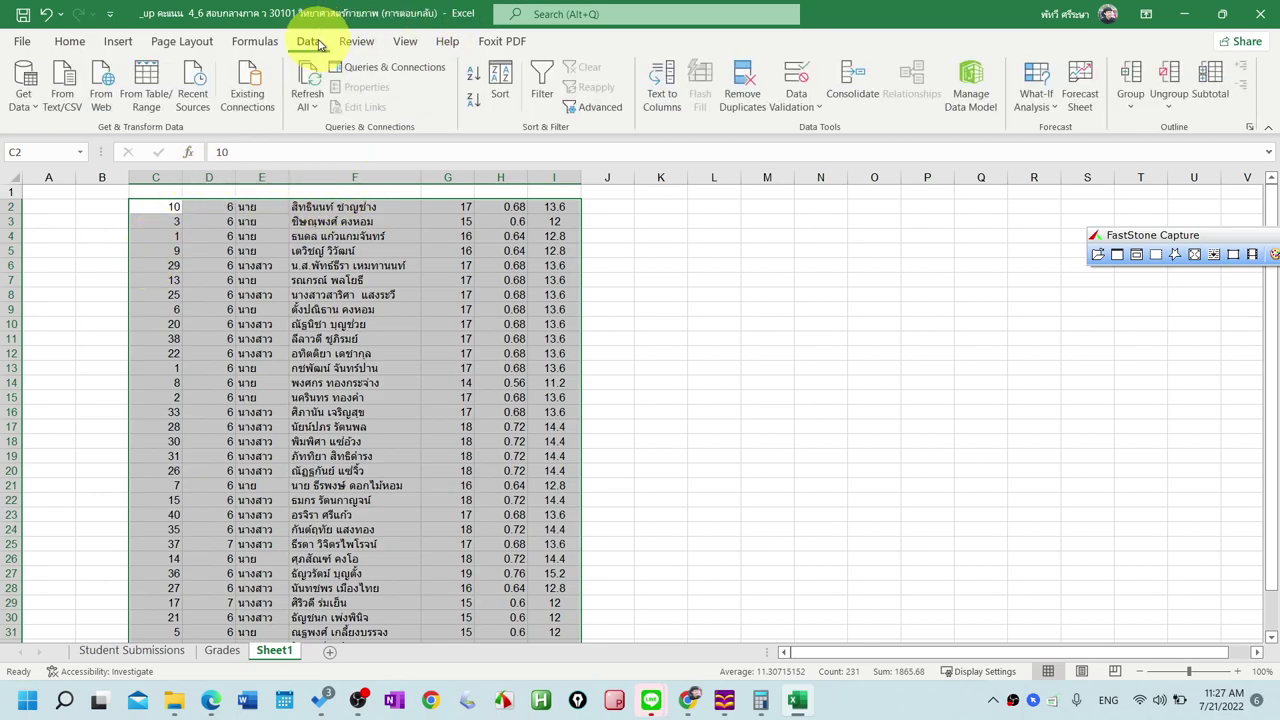
pyautogui.click(473, 78)
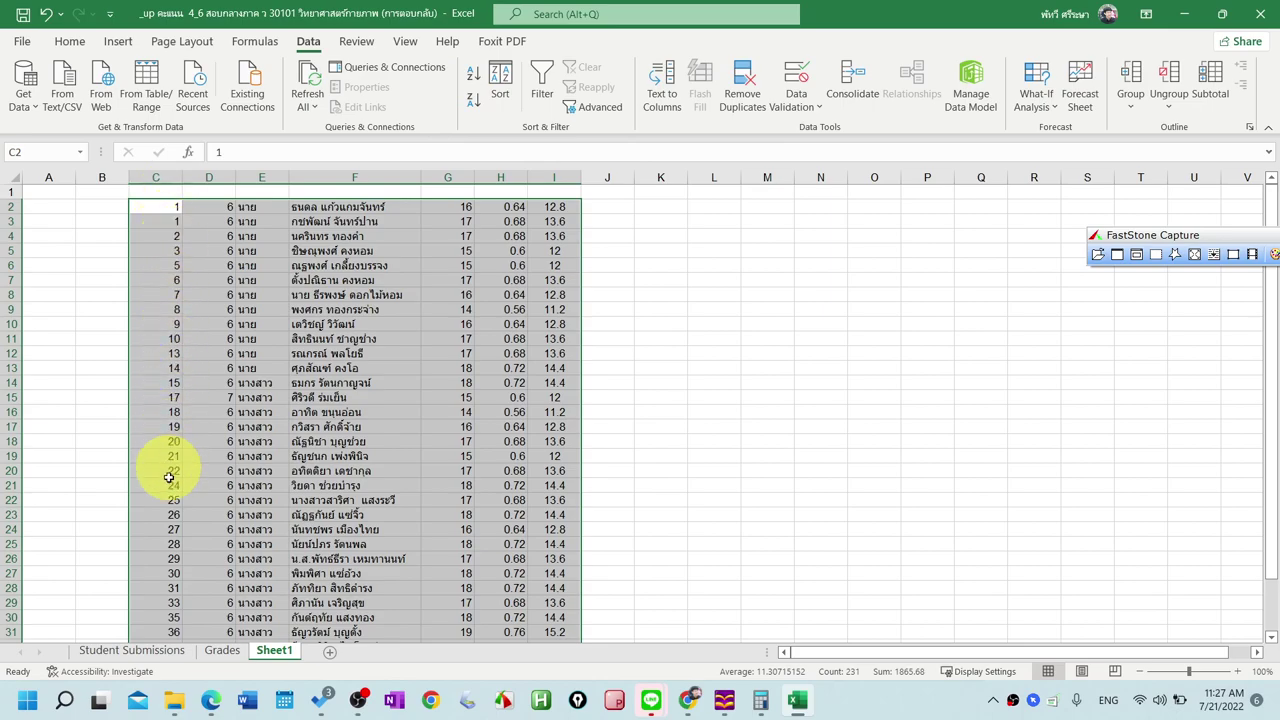
pyautogui.click(822, 322)
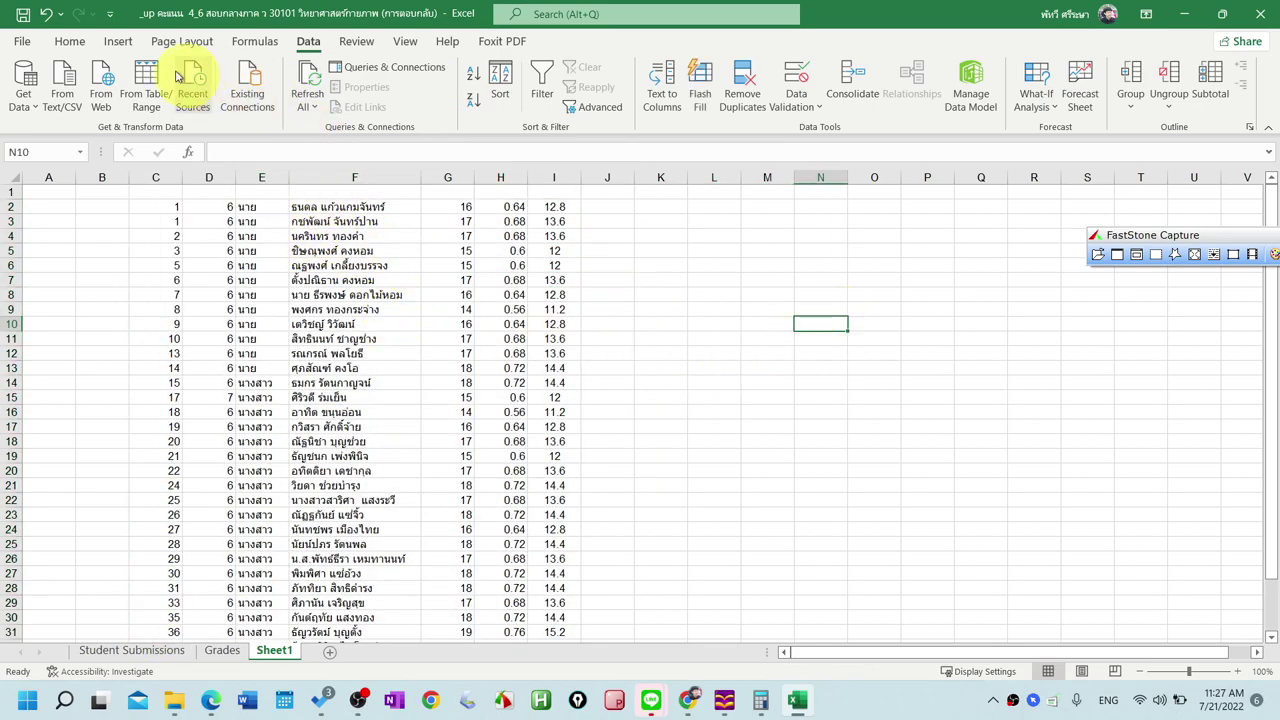
# Undo the sort of C2:I34 and apply the same ascending sort again
pyautogui.click(46, 14)
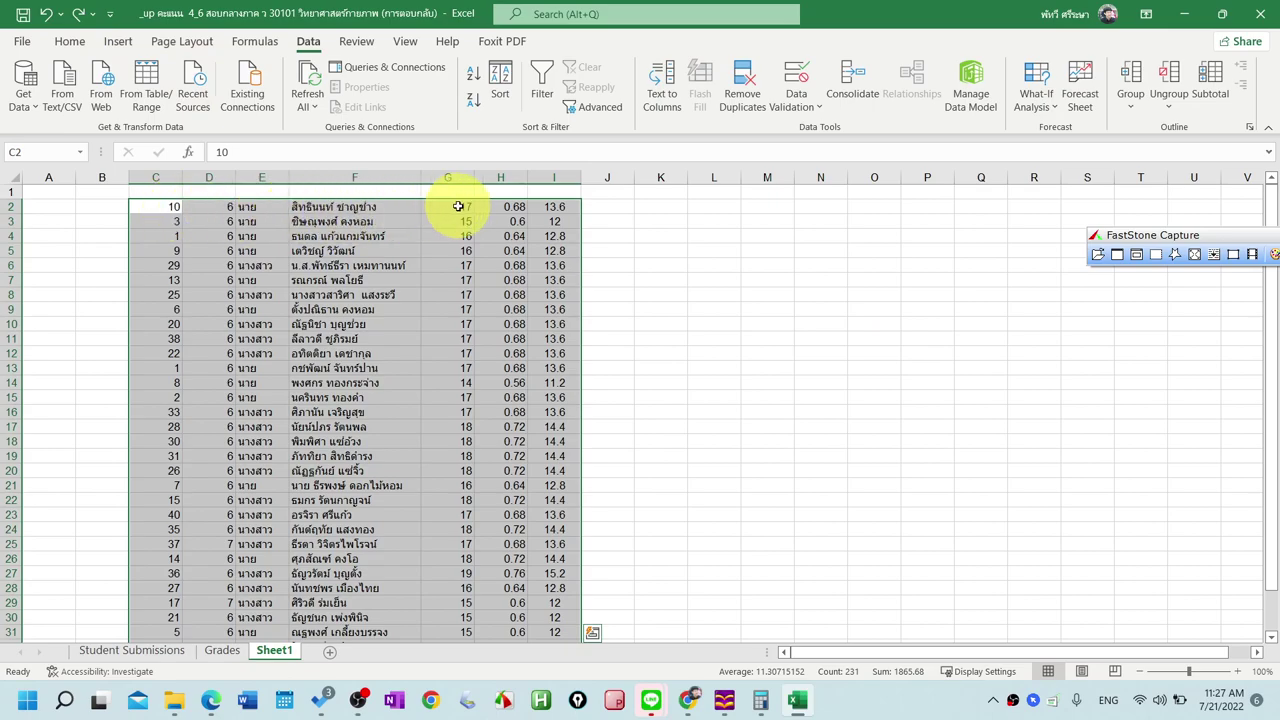
pyautogui.click(473, 80)
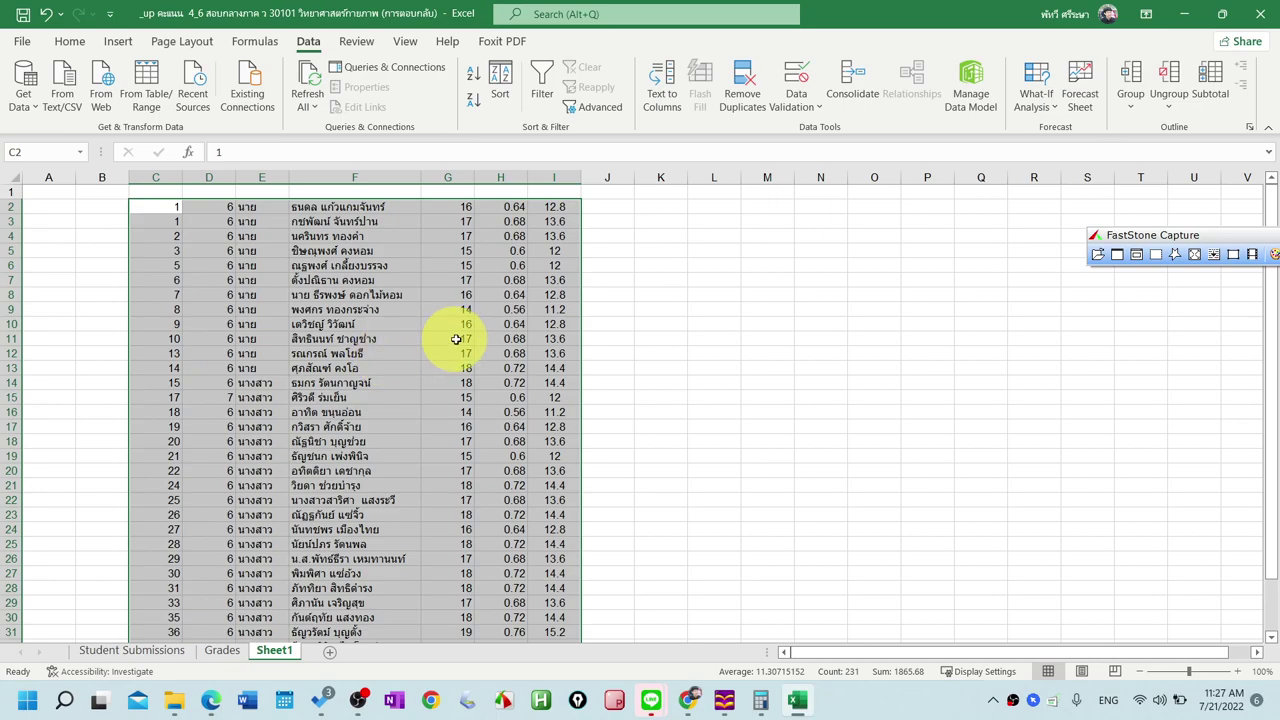
pyautogui.click(766, 338)
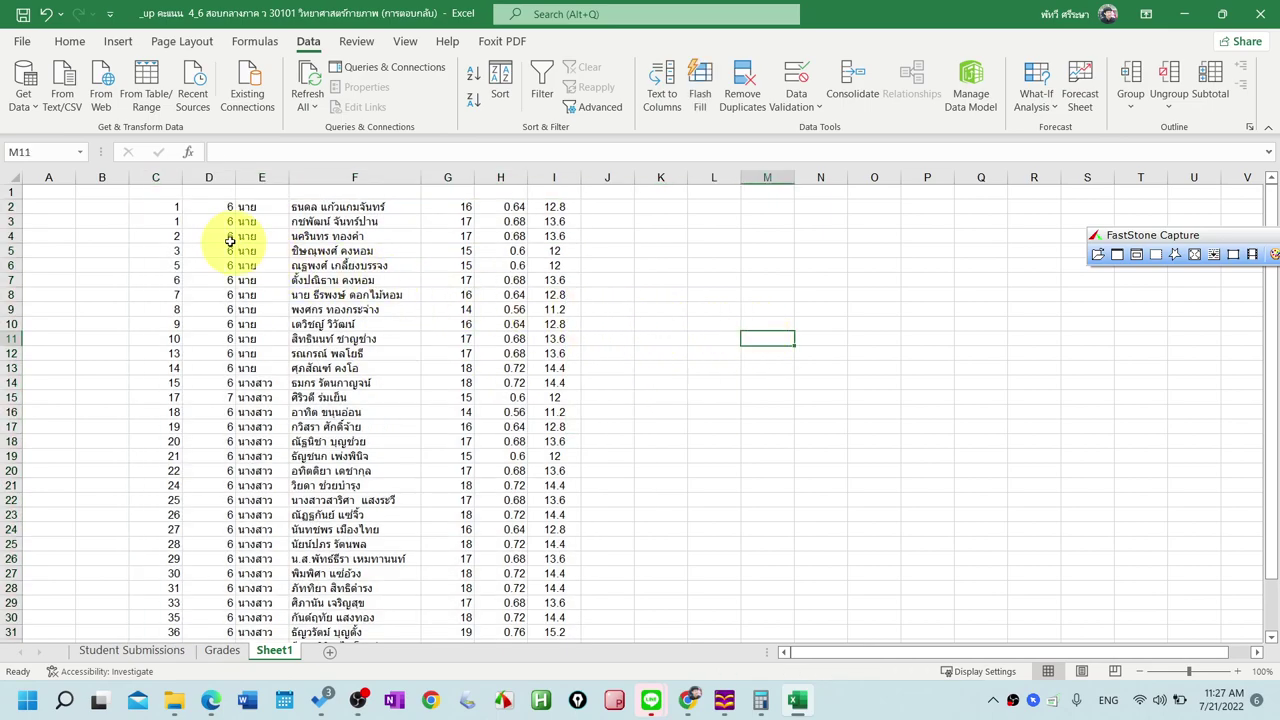
# Examine the sorted list for duplicate or missing student numbers in column C and compare the names in column F
pyautogui.click(174, 222)
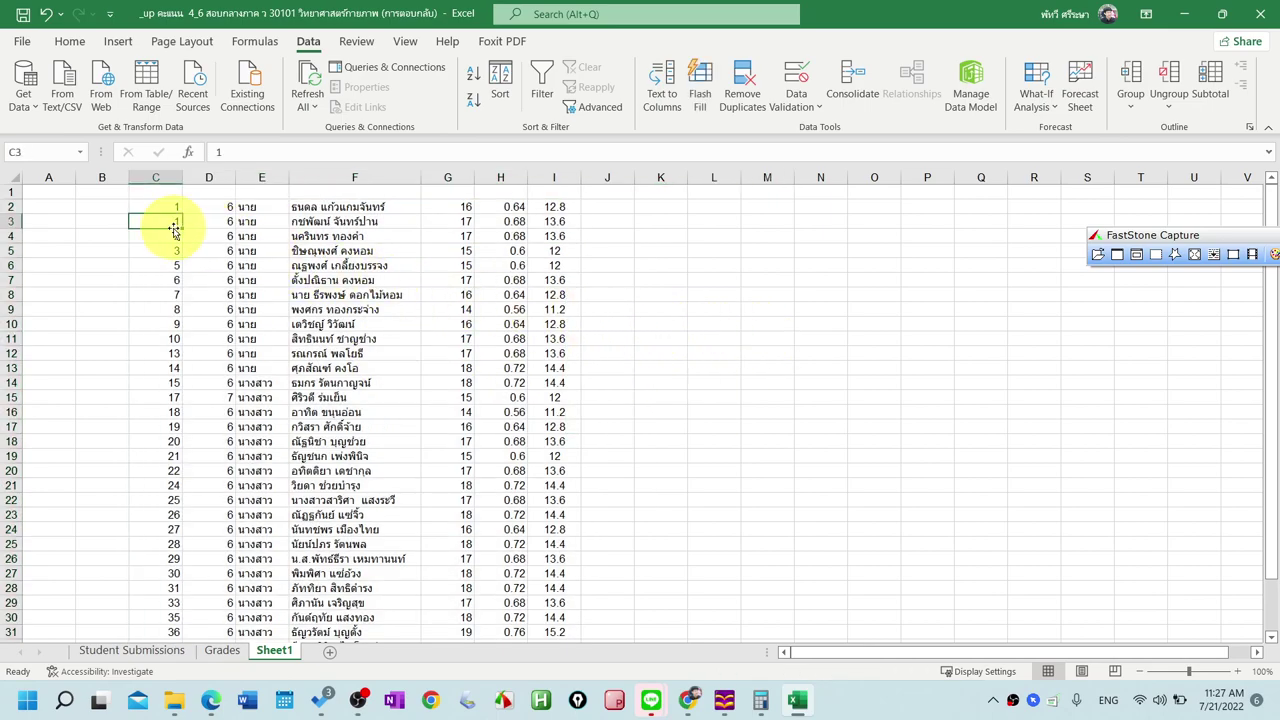
pyautogui.click(332, 221)
pyautogui.click(329, 207)
pyautogui.press('Down')
pyautogui.click(342, 203)
pyautogui.press('Down')
pyautogui.press('Down')
pyautogui.click(345, 222)
pyautogui.click(343, 322)
pyautogui.scroll(-4, 330, 360)
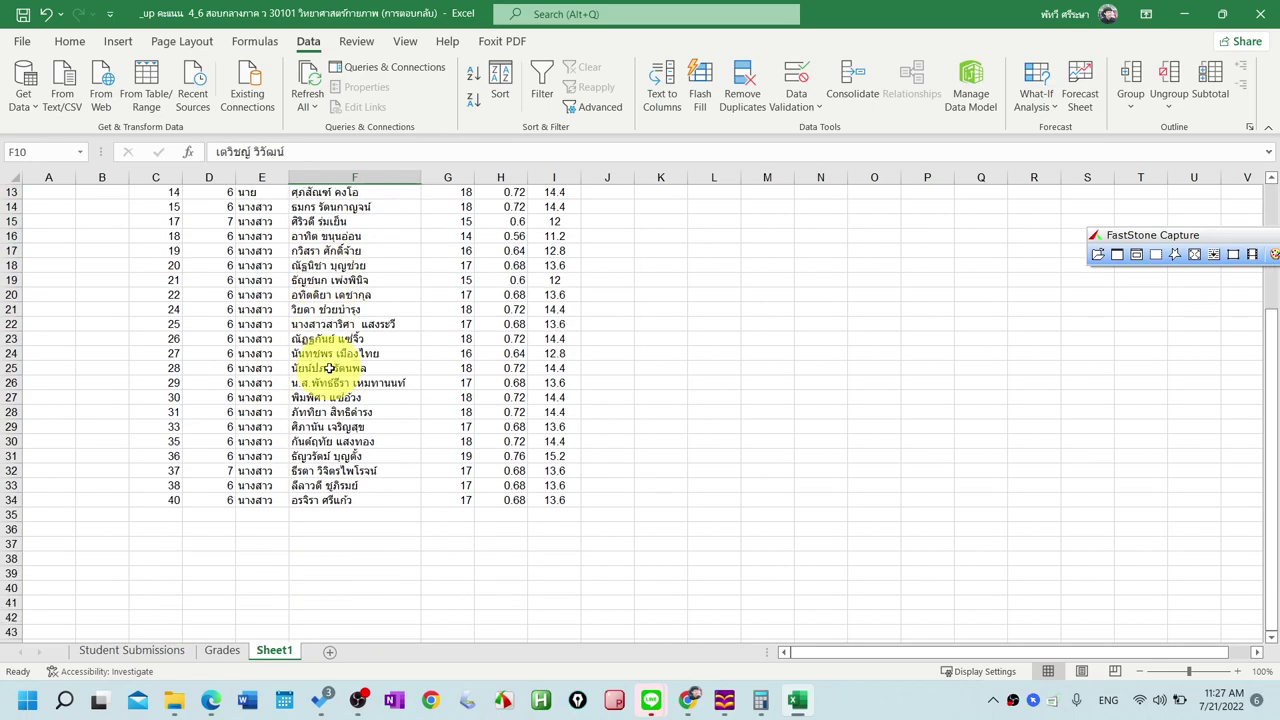
pyautogui.scroll(4, 329, 368)
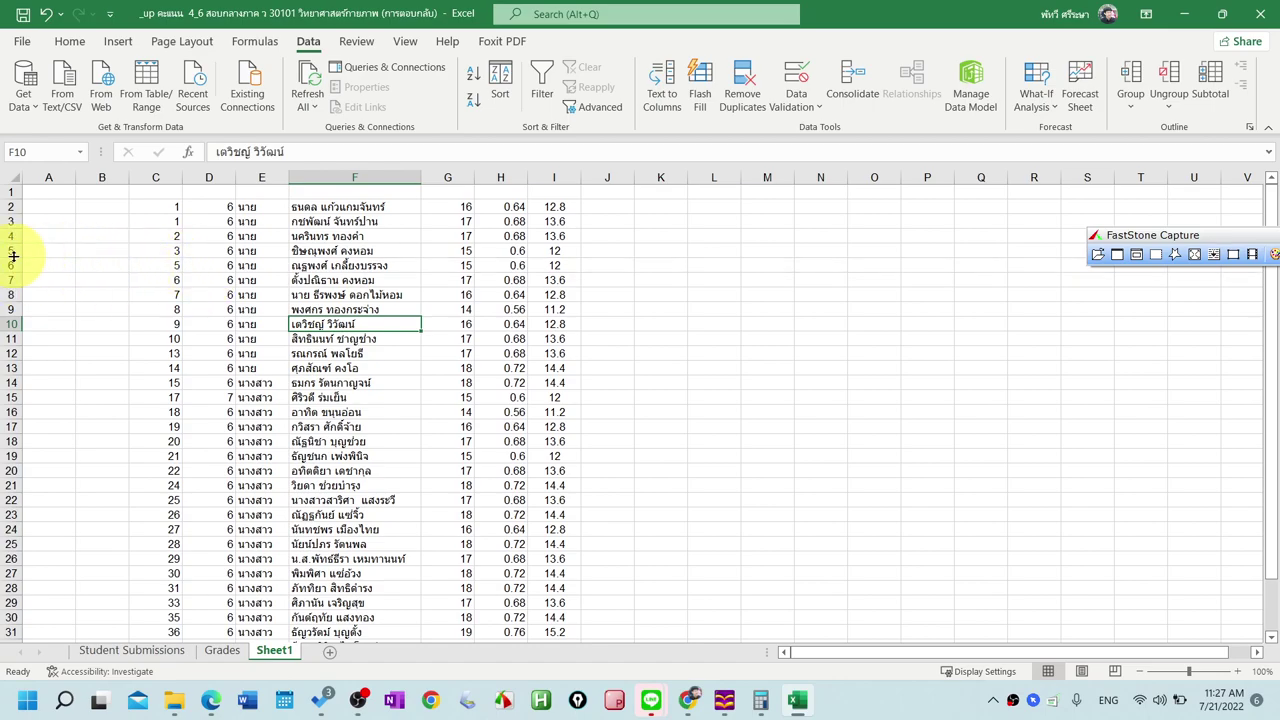
# Insert a blank row at row 6, enter the missing student number 4 in C6 and fill that cell yellow
pyautogui.click(8, 264)
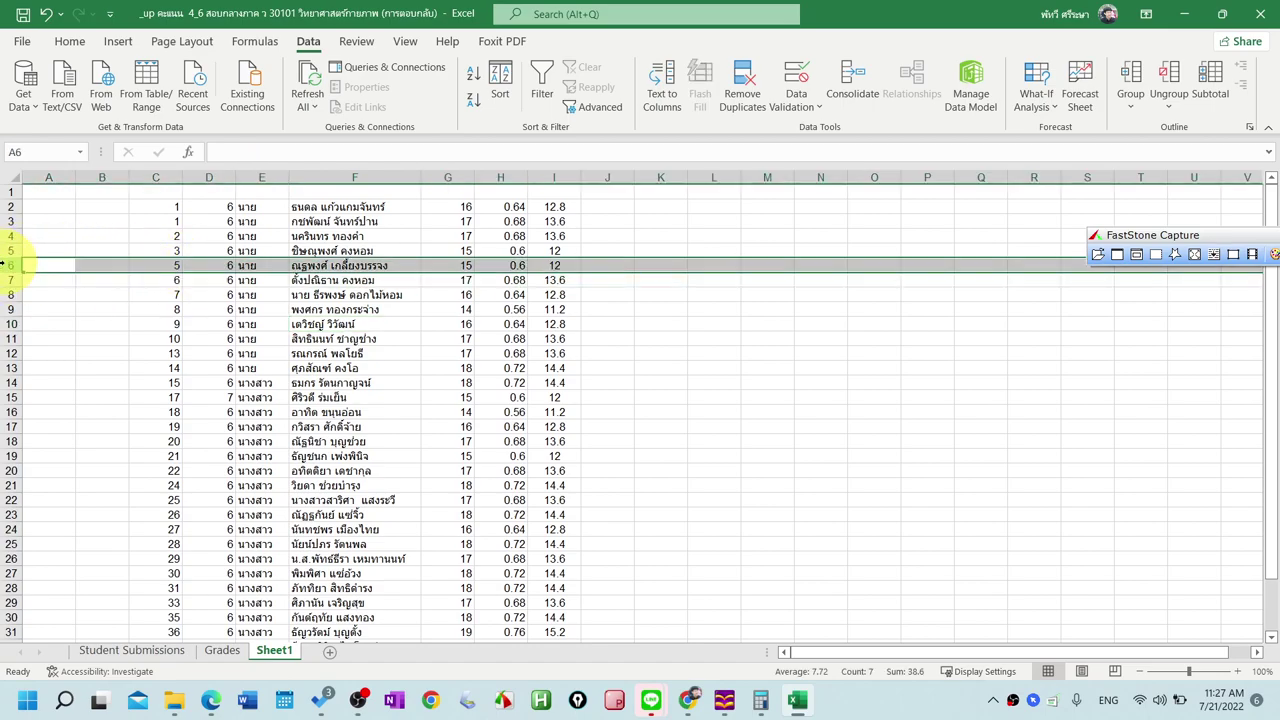
pyautogui.click(66, 40)
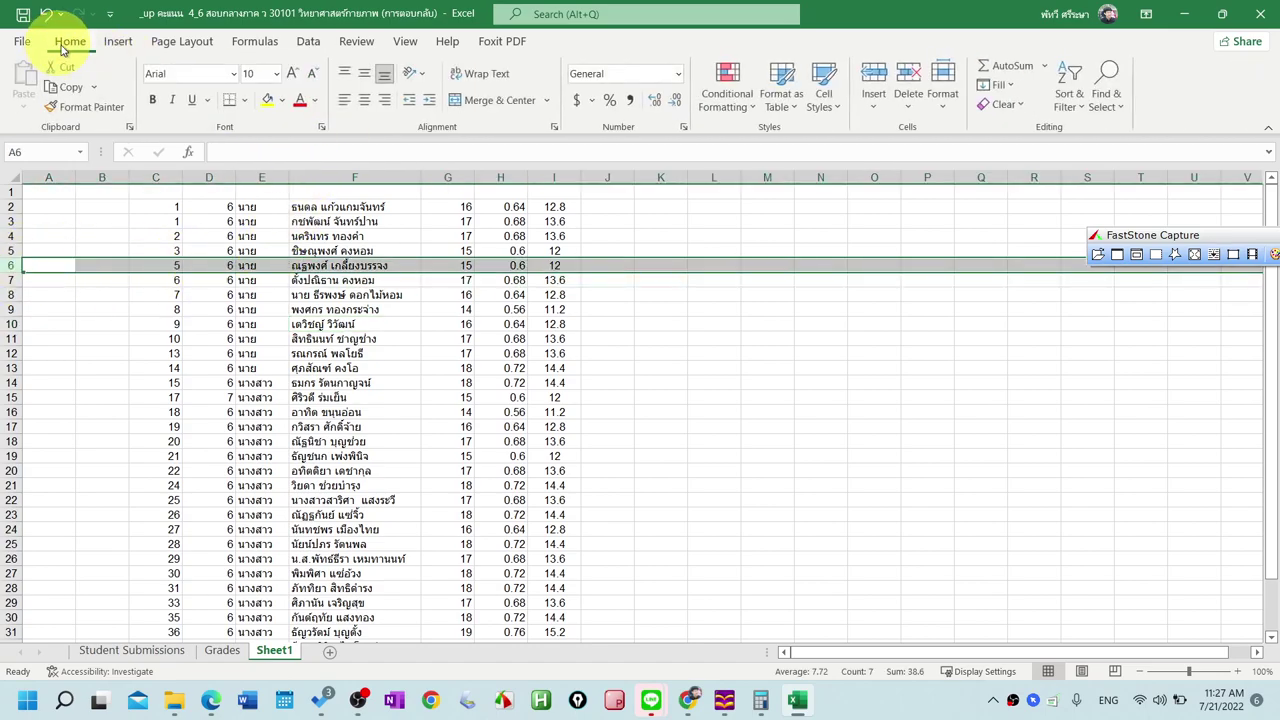
pyautogui.click(878, 78)
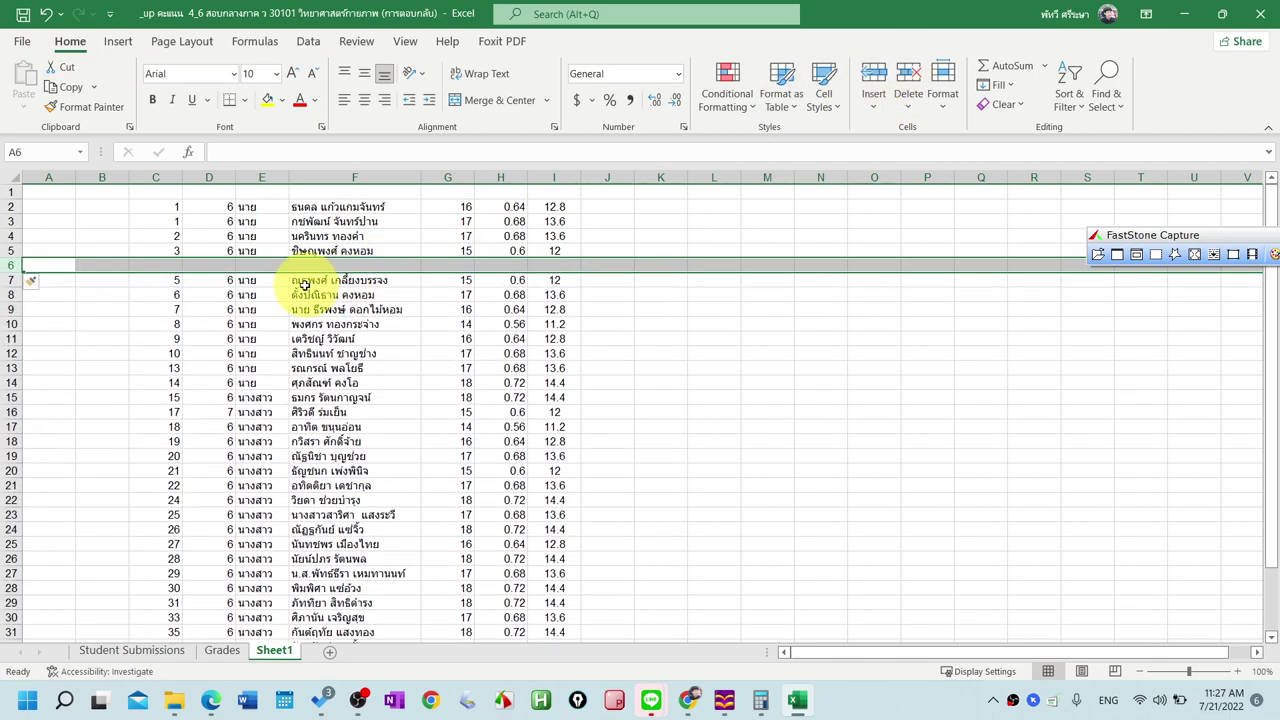
pyautogui.click(180, 264)
pyautogui.write('4')
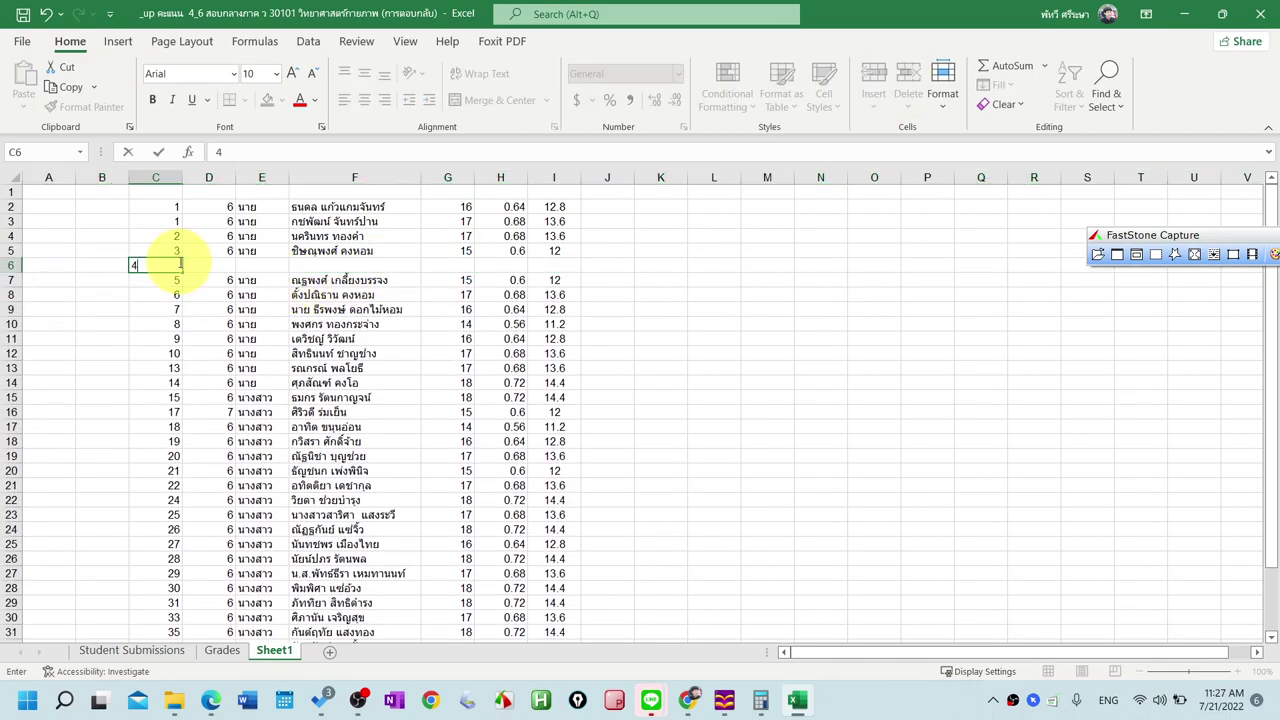
pyautogui.click(343, 294)
pyautogui.click(147, 264)
pyautogui.click(267, 99)
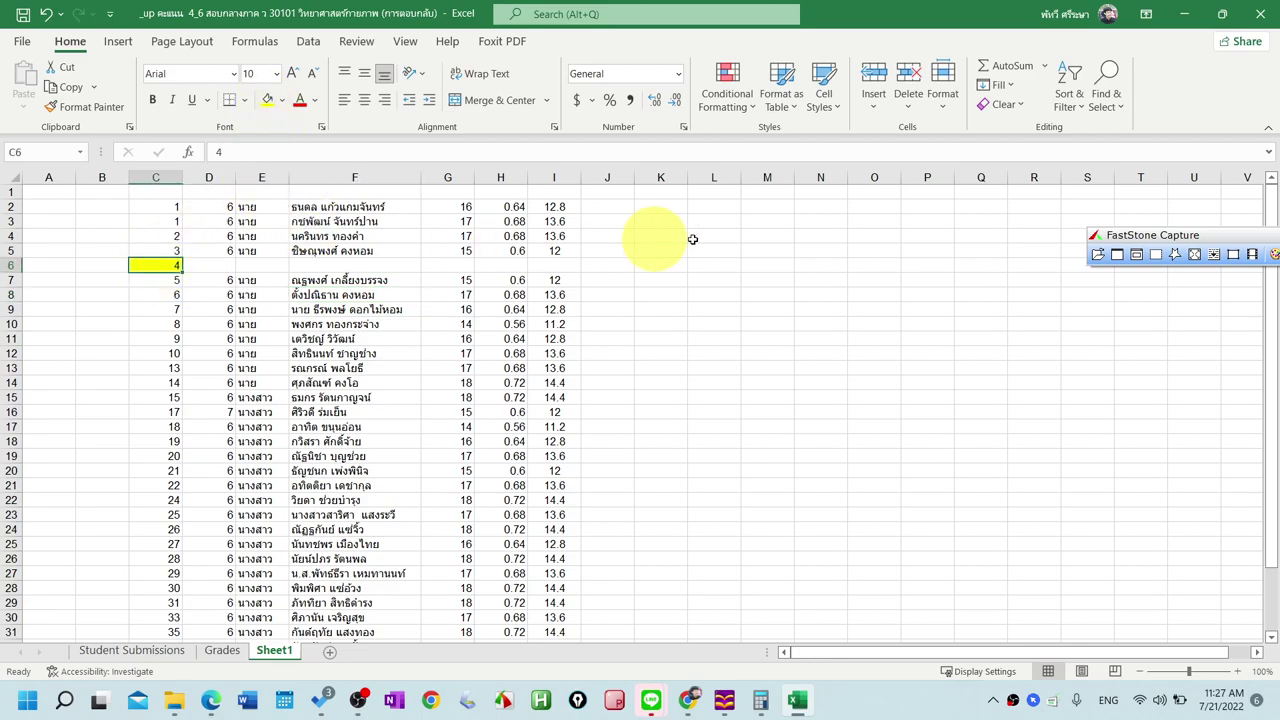
# Insert two blank rows above student number 13 and enter the missing numbers 11 and 12 in C13:C14
pyautogui.click(169, 343)
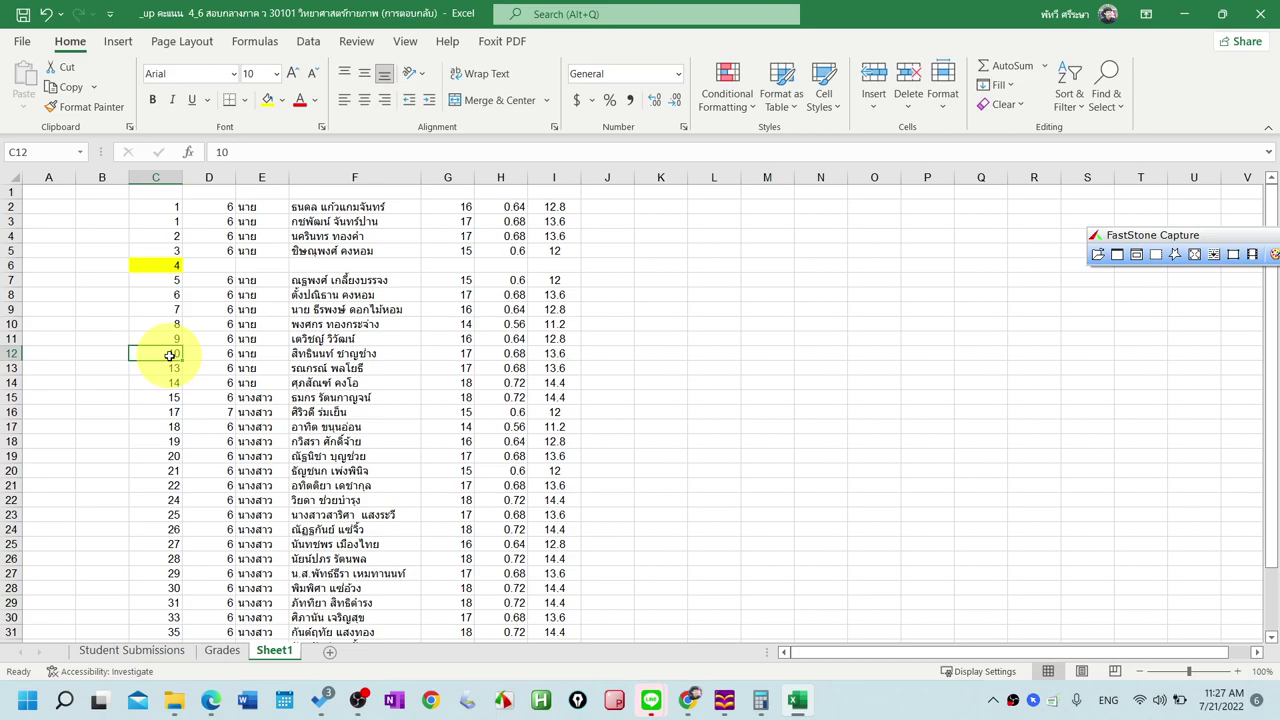
pyautogui.click(12, 368)
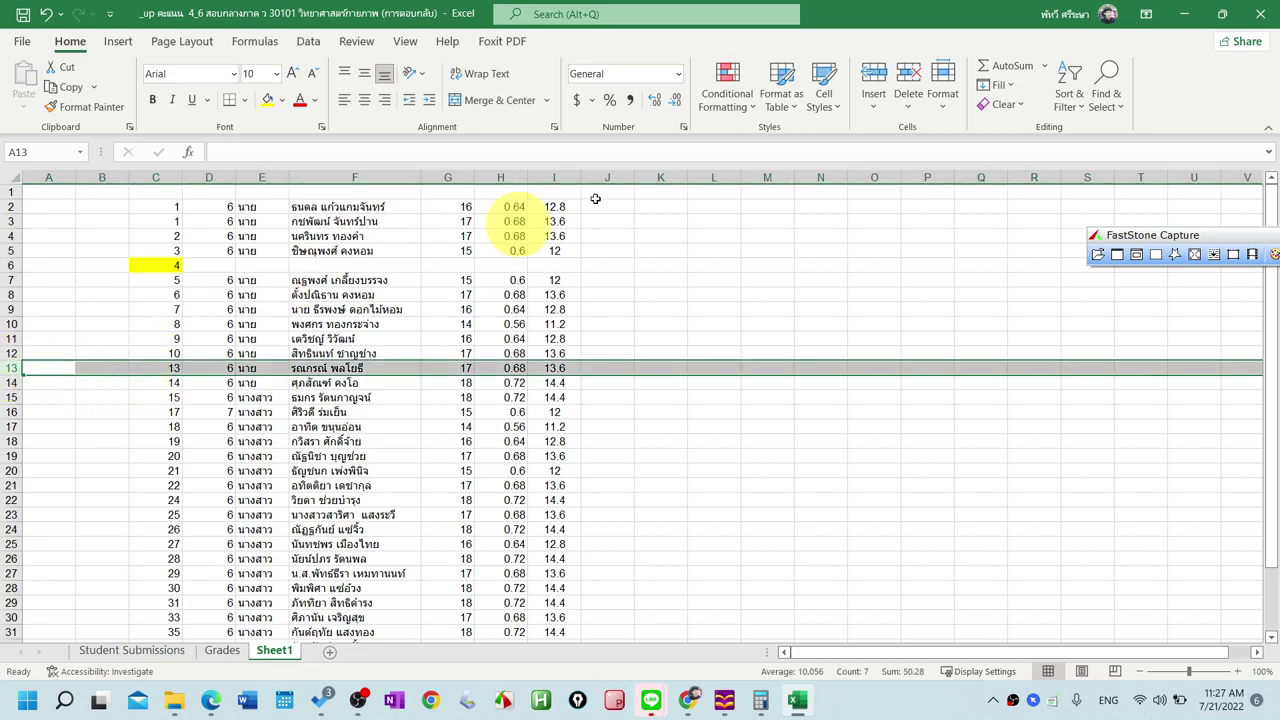
pyautogui.click(875, 78)
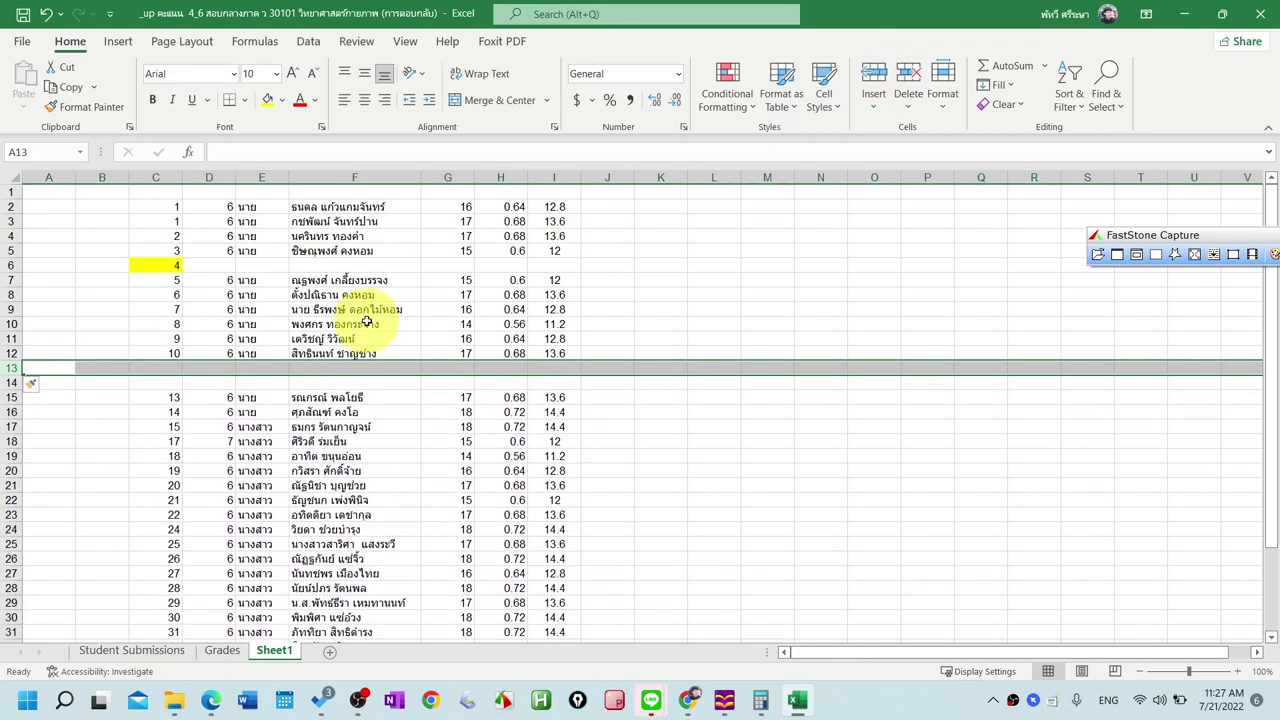
pyautogui.click(159, 371)
pyautogui.write('11')
pyautogui.press('Return')
pyautogui.write('12')
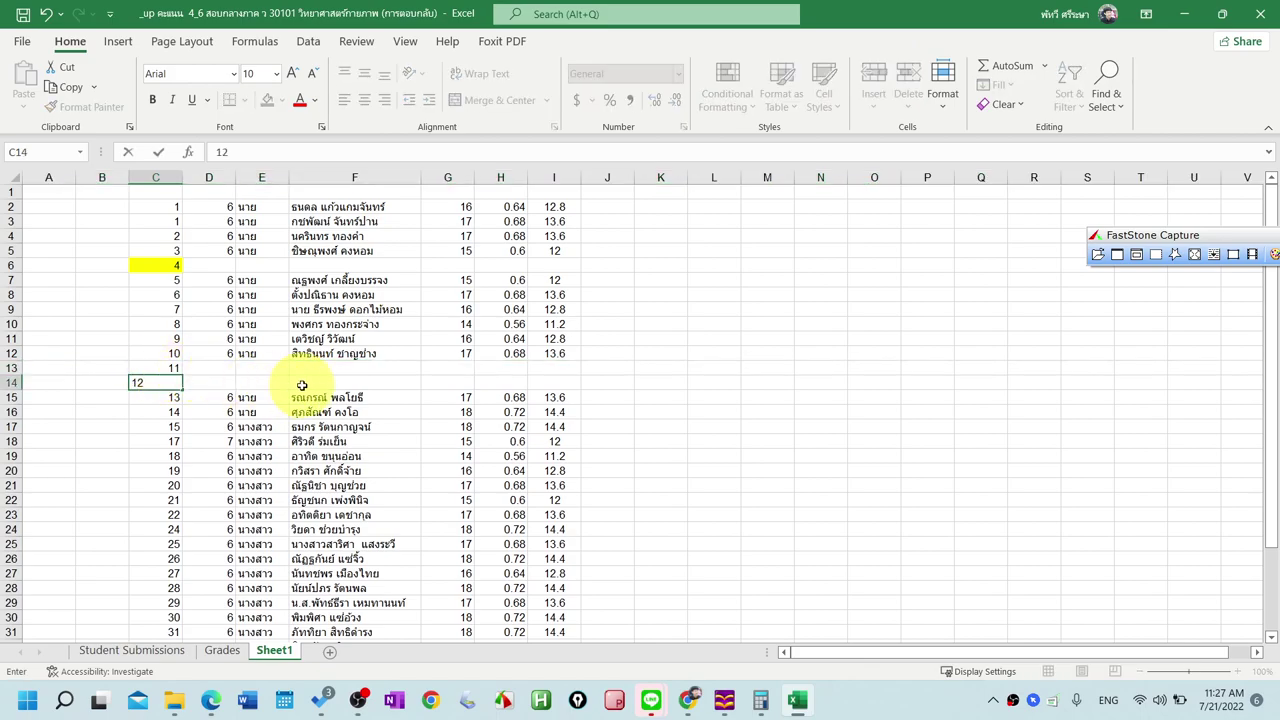
pyautogui.click(305, 382)
# Highlight the added student numbers in C13:C14 with a yellow fill
pyautogui.click(177, 382)
pyautogui.moveTo(171, 366); pyautogui.dragTo(170, 381)
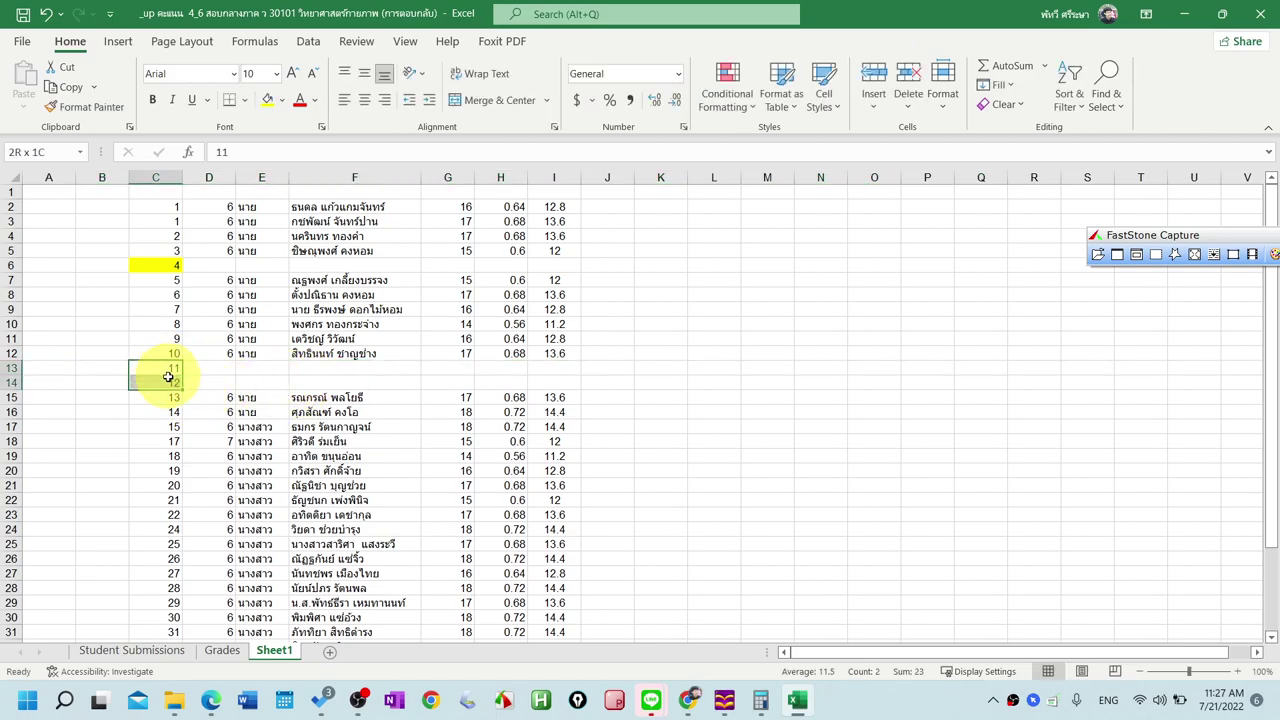
pyautogui.click(244, 100)
pyautogui.click(265, 100)
pyautogui.click(265, 100)
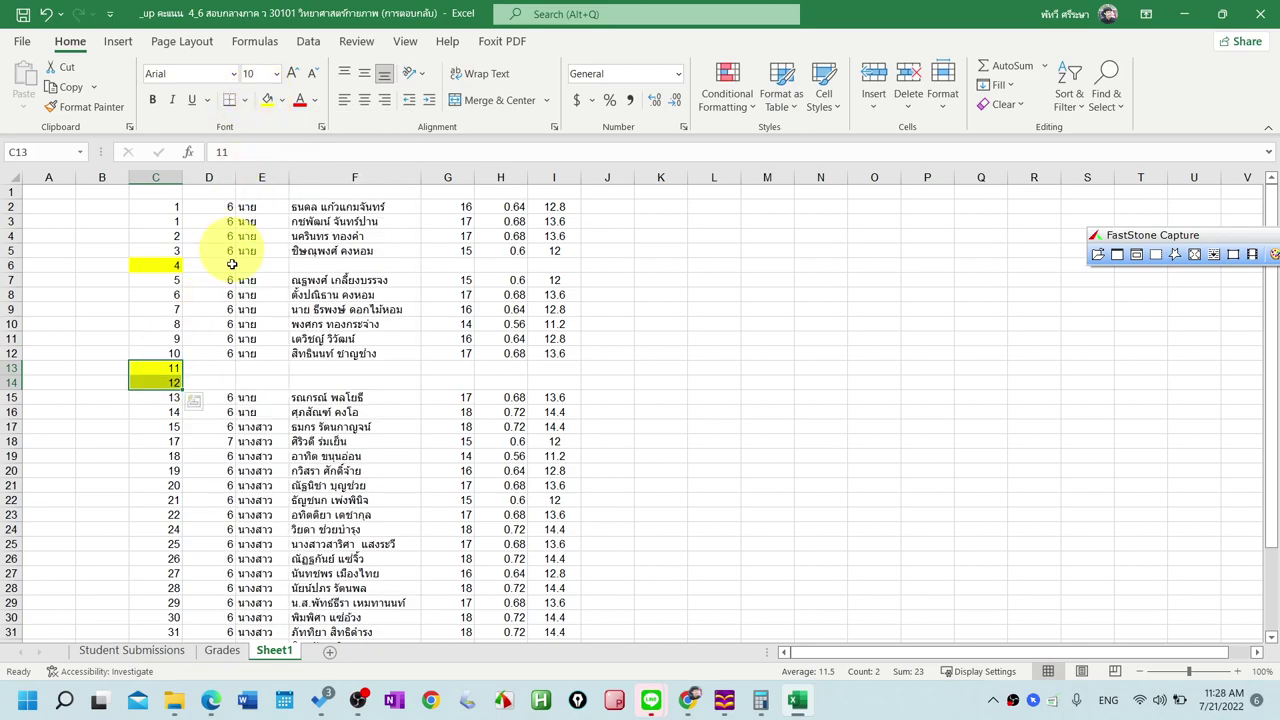
pyautogui.click(262, 338)
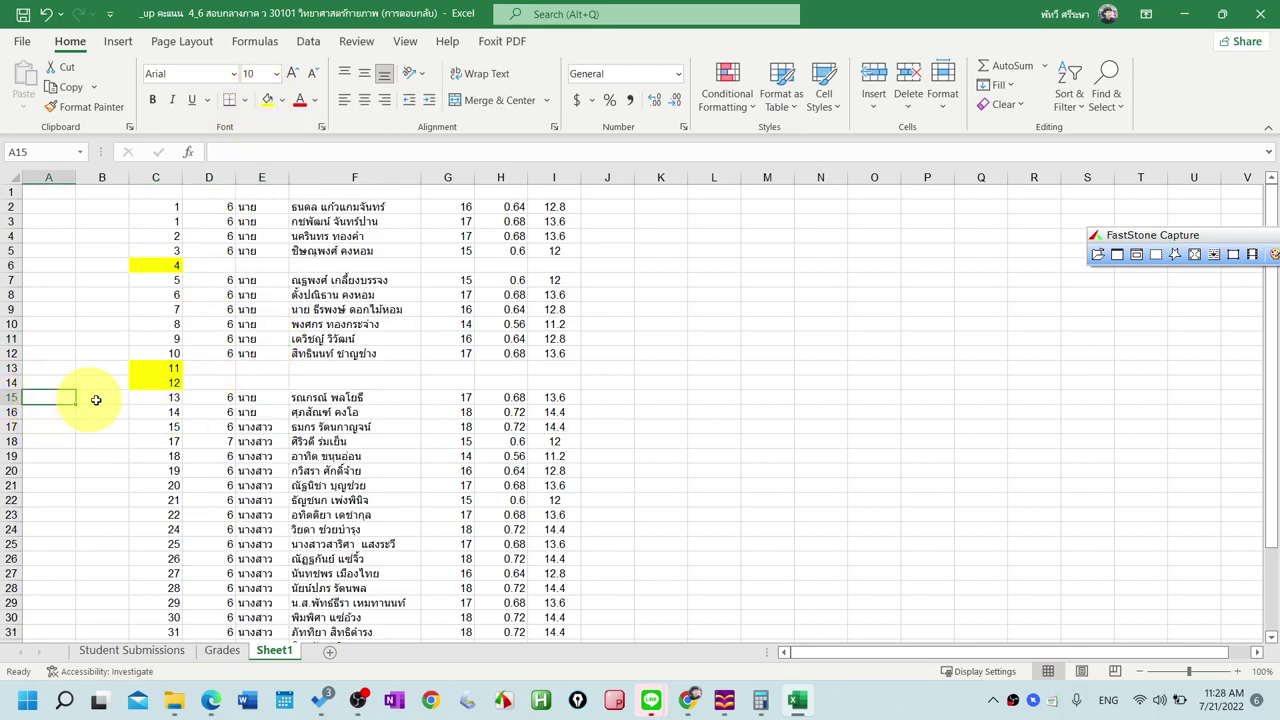
# Insert a blank row at row 18, enter the missing student number 16 in C18 and fill that cell yellow
pyautogui.click(166, 412)
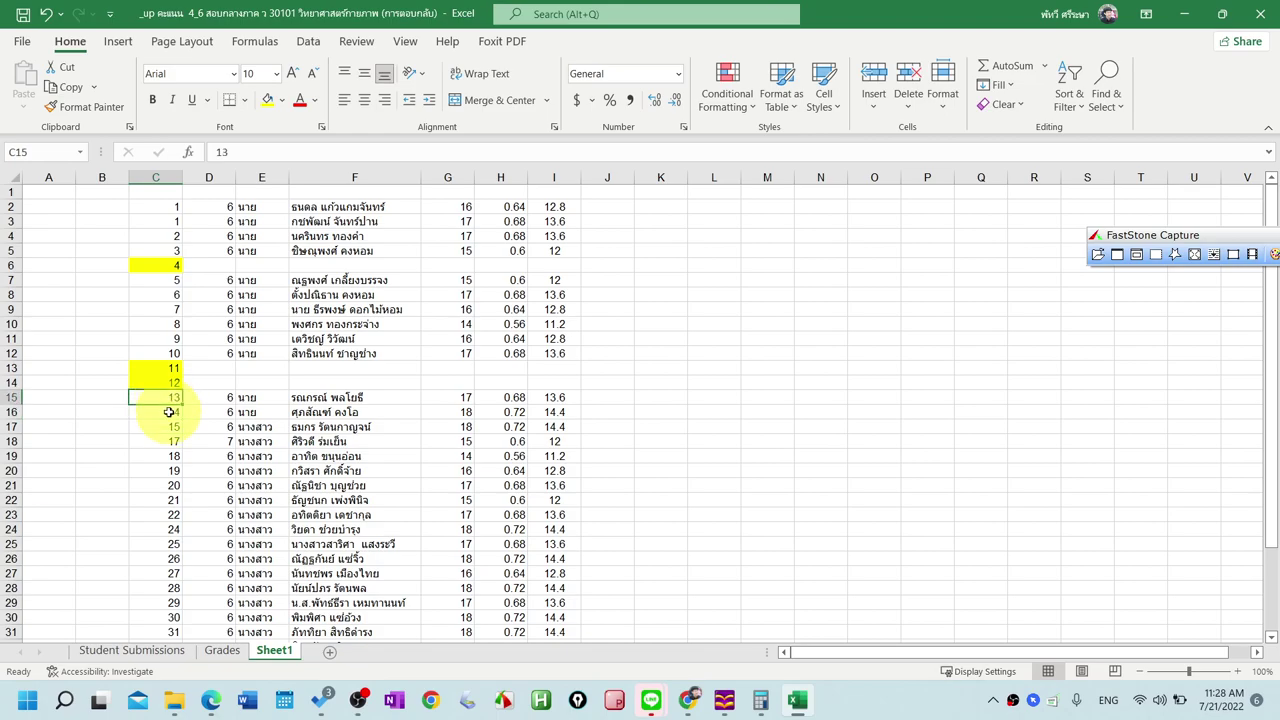
pyautogui.click(170, 439)
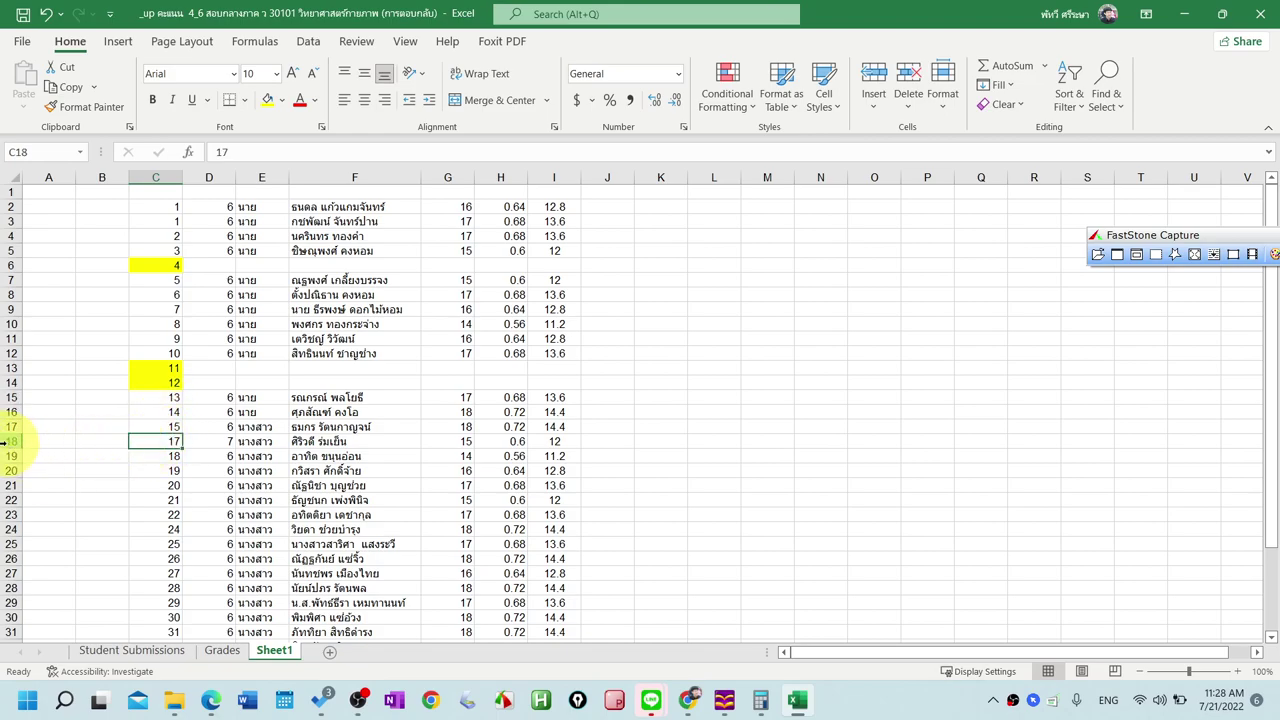
pyautogui.click(10, 441)
pyautogui.click(874, 78)
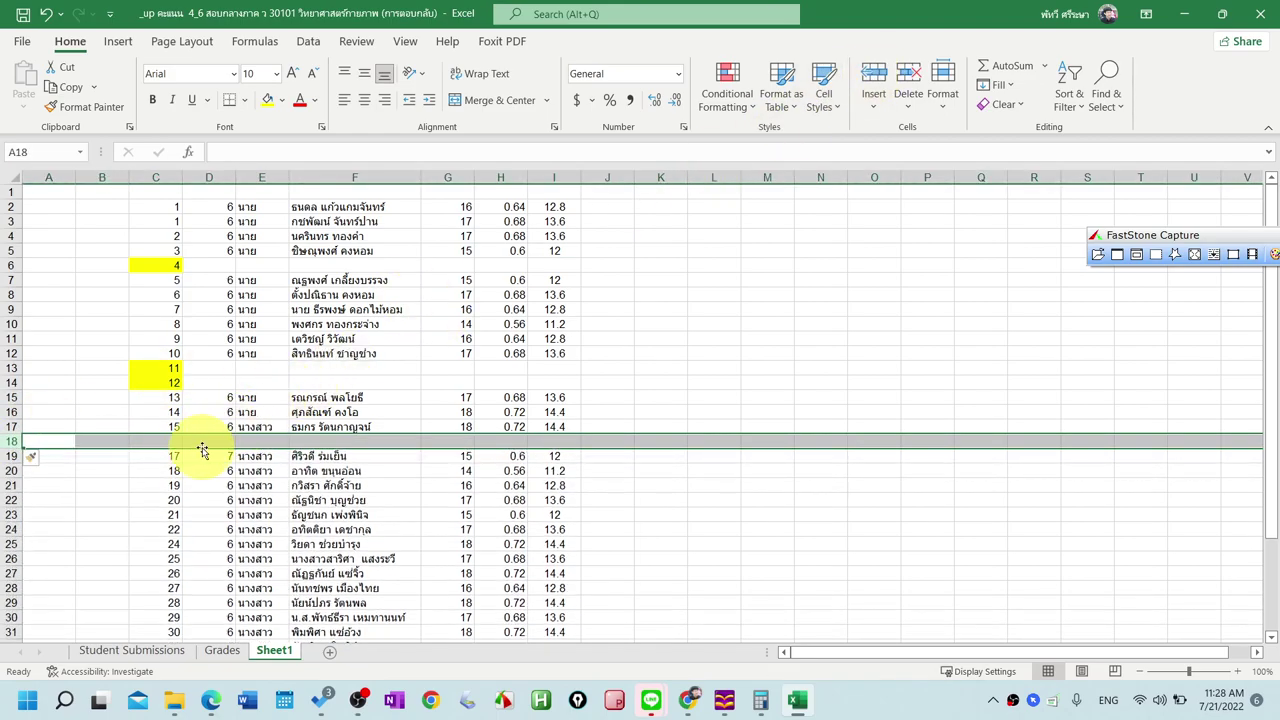
pyautogui.click(166, 440)
pyautogui.write('16')
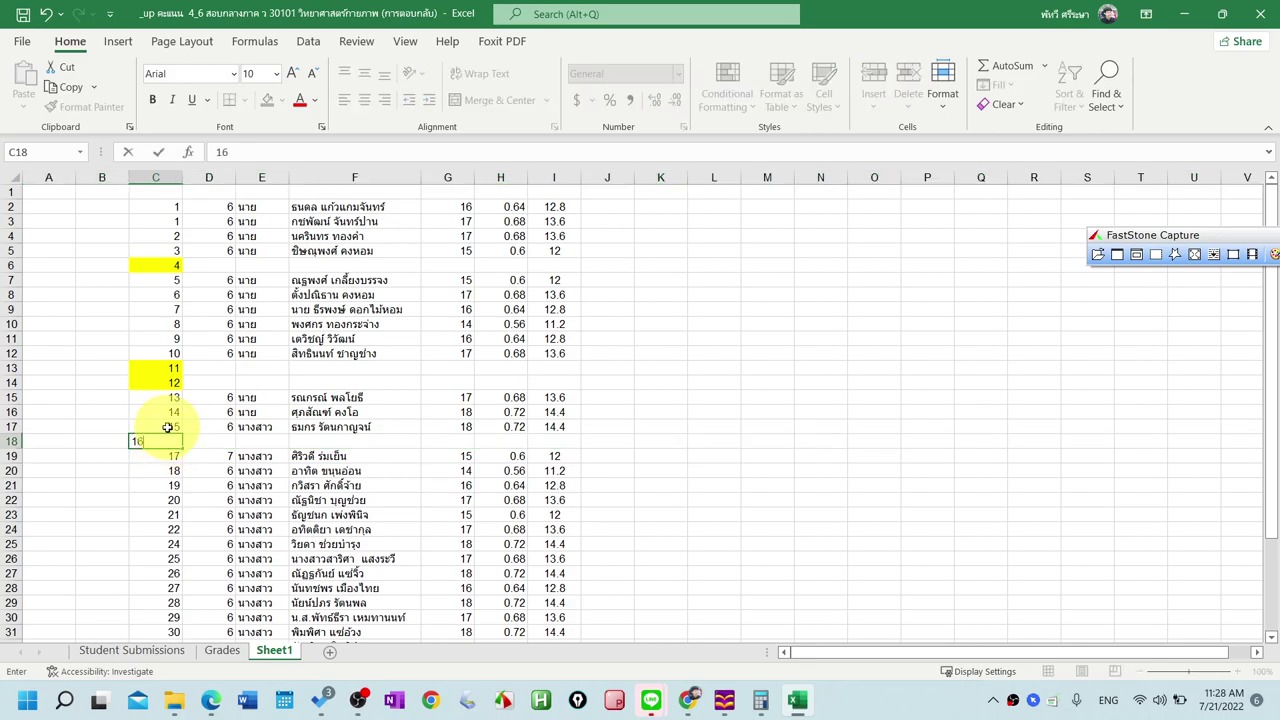
pyautogui.press('Return')
pyautogui.click(167, 441)
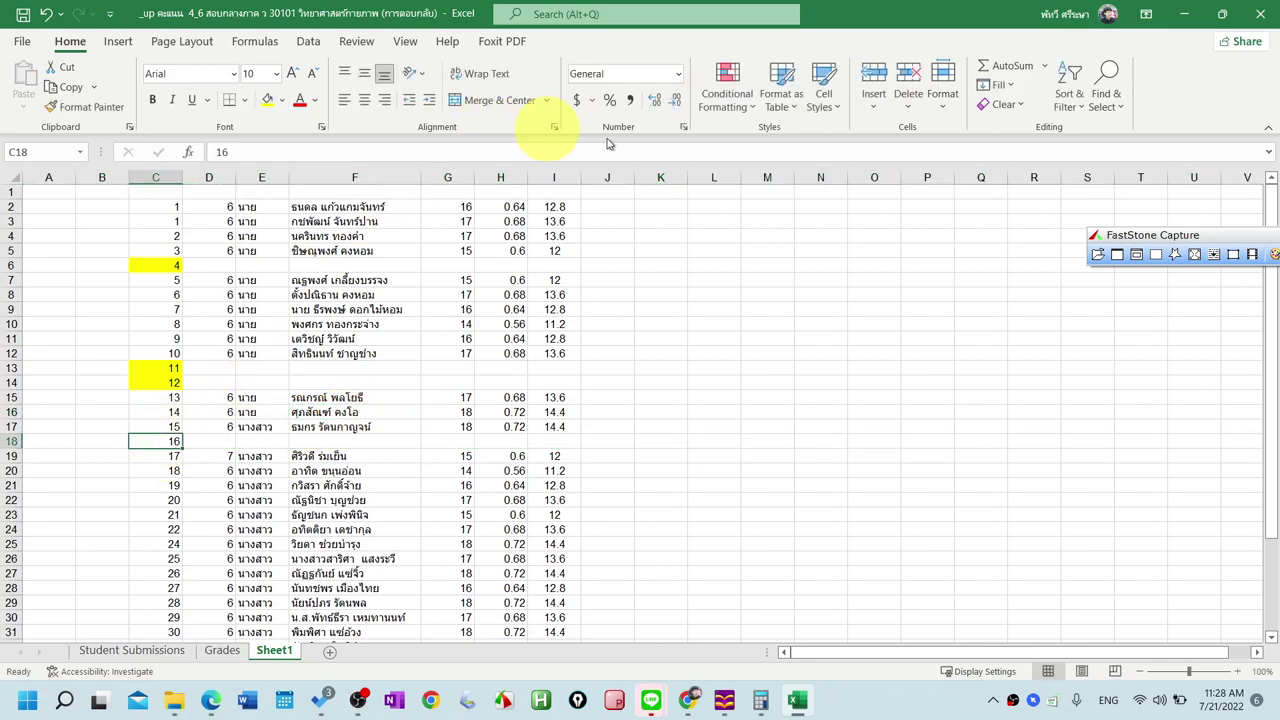
pyautogui.click(267, 100)
# Insert a blank row at row 25, enter the missing student number 23 in C25 and highlight it in yellow
pyautogui.scroll(-3, 400, 366)
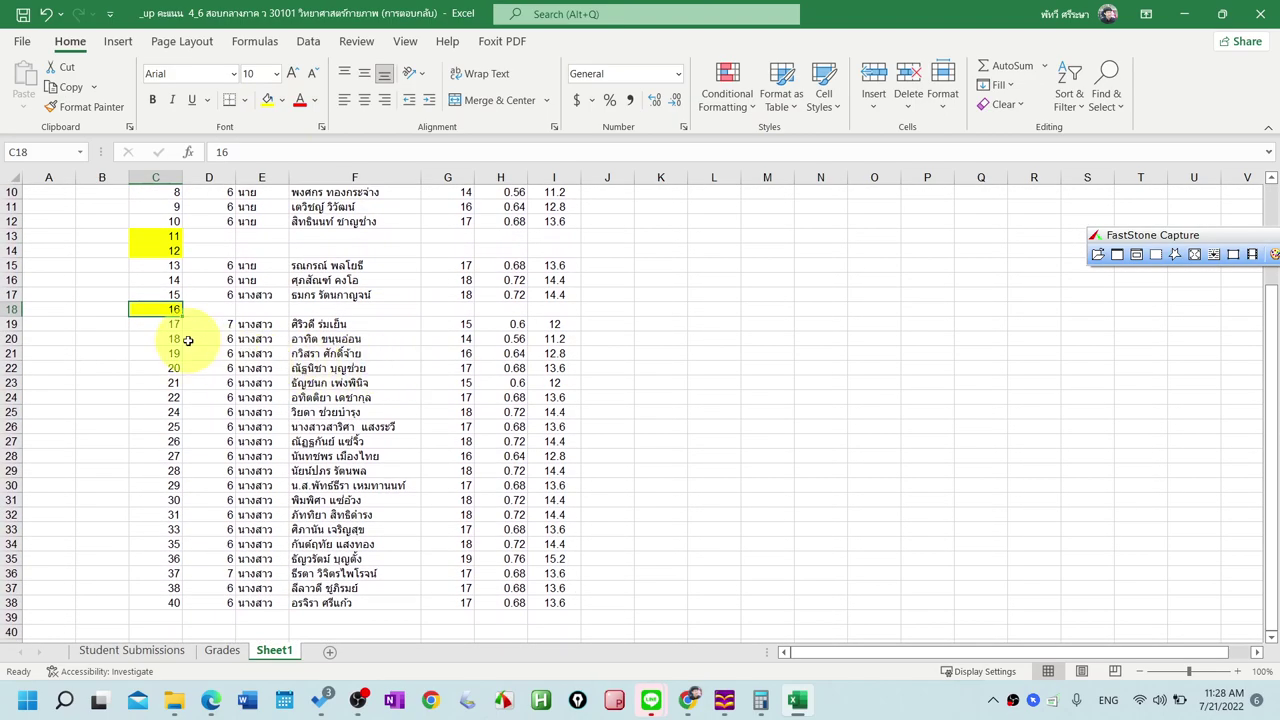
pyautogui.click(140, 352)
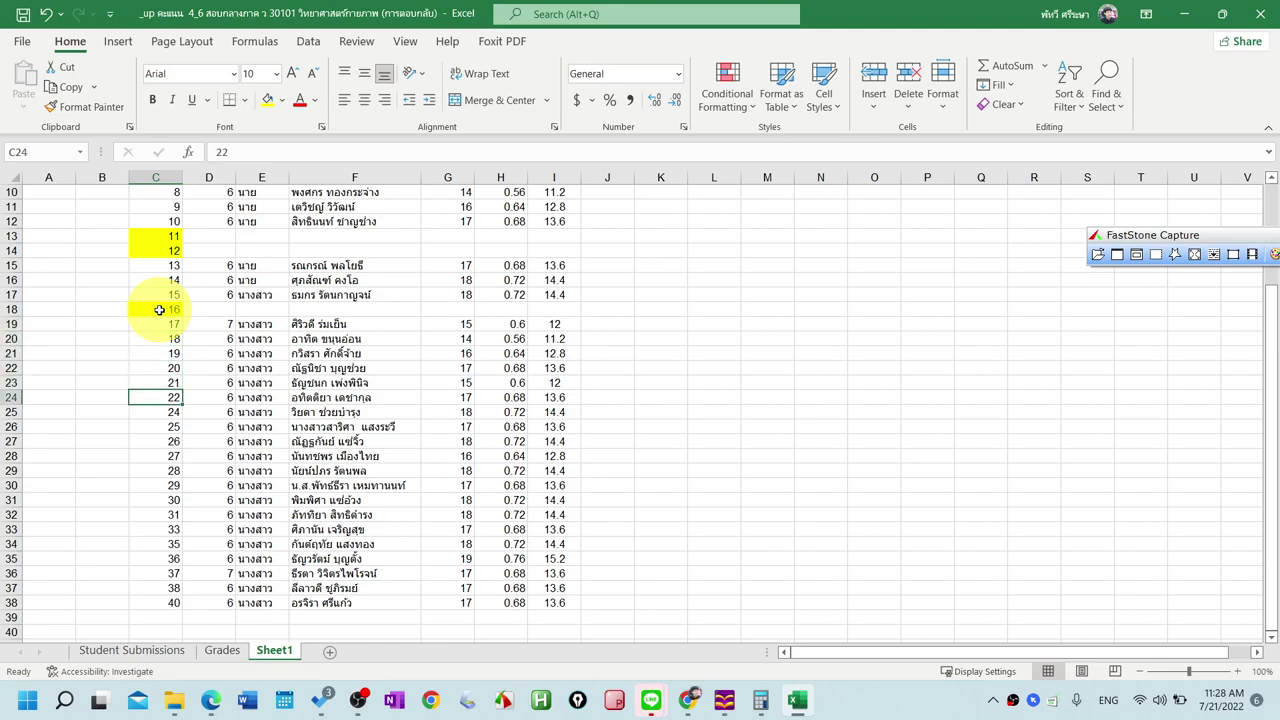
pyautogui.click(10, 412)
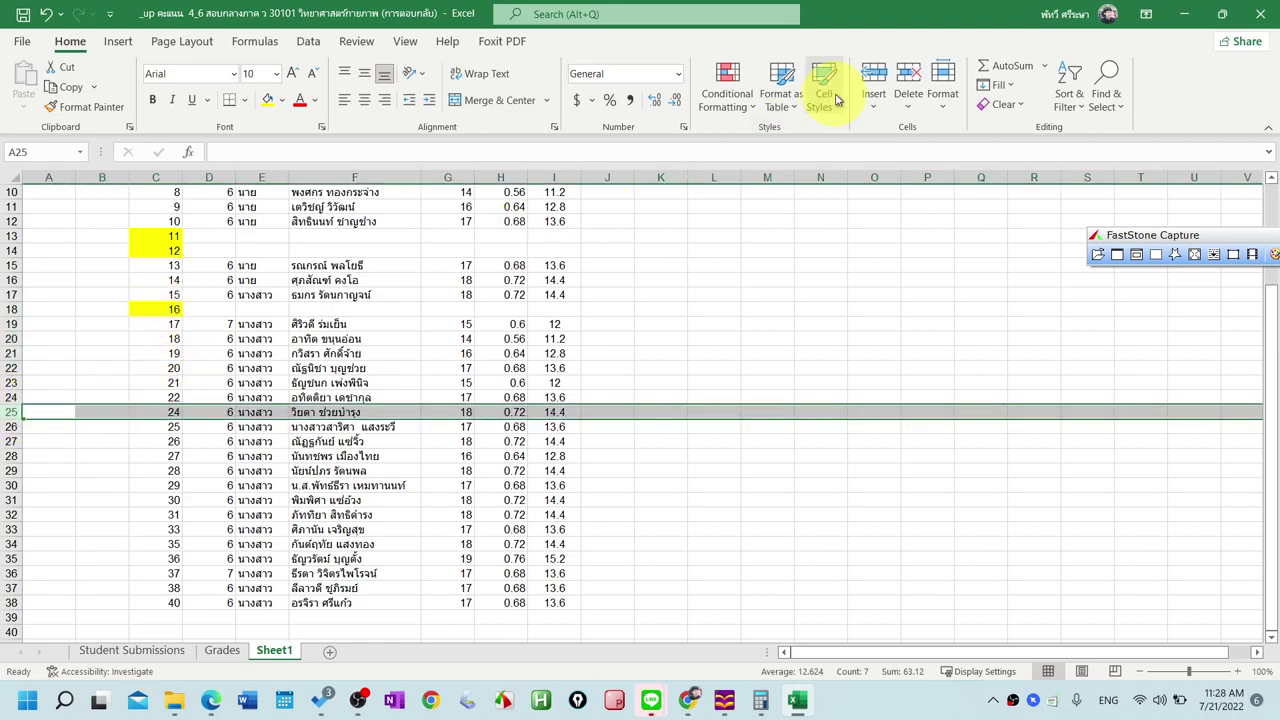
pyautogui.click(886, 75)
pyautogui.click(155, 412)
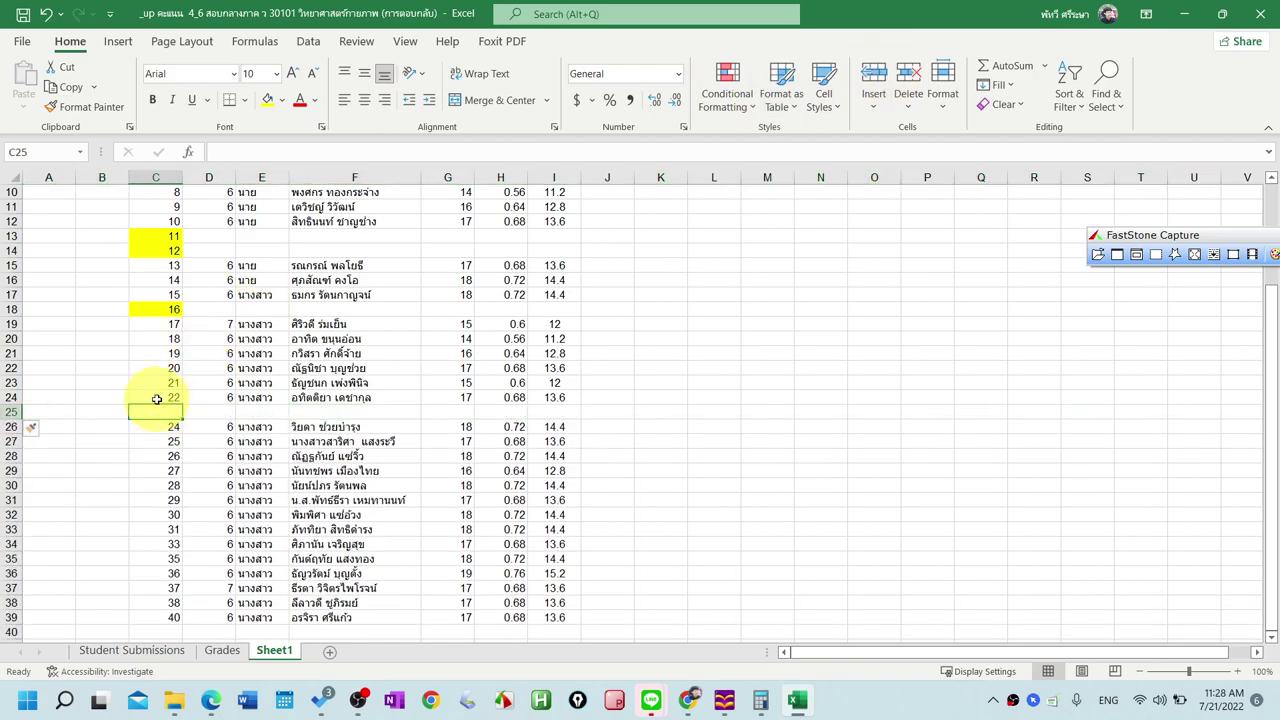
pyautogui.write('2')
pyautogui.click(447, 368)
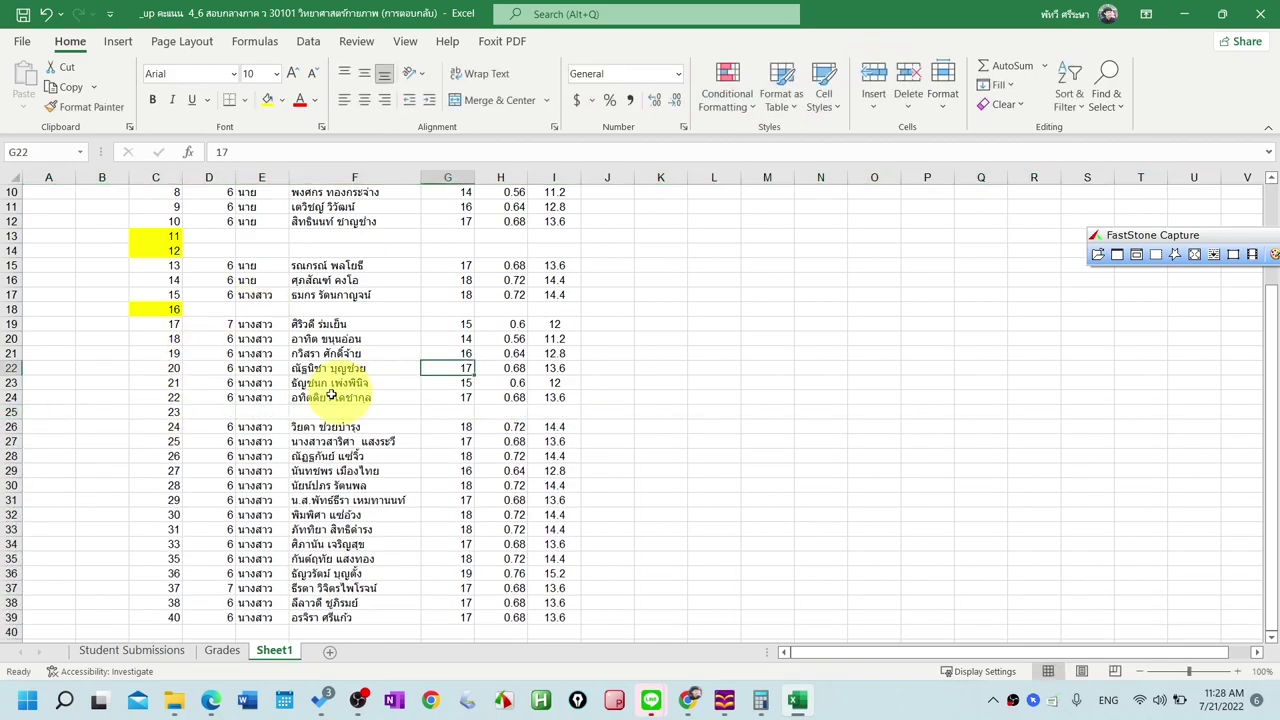
pyautogui.click(165, 410)
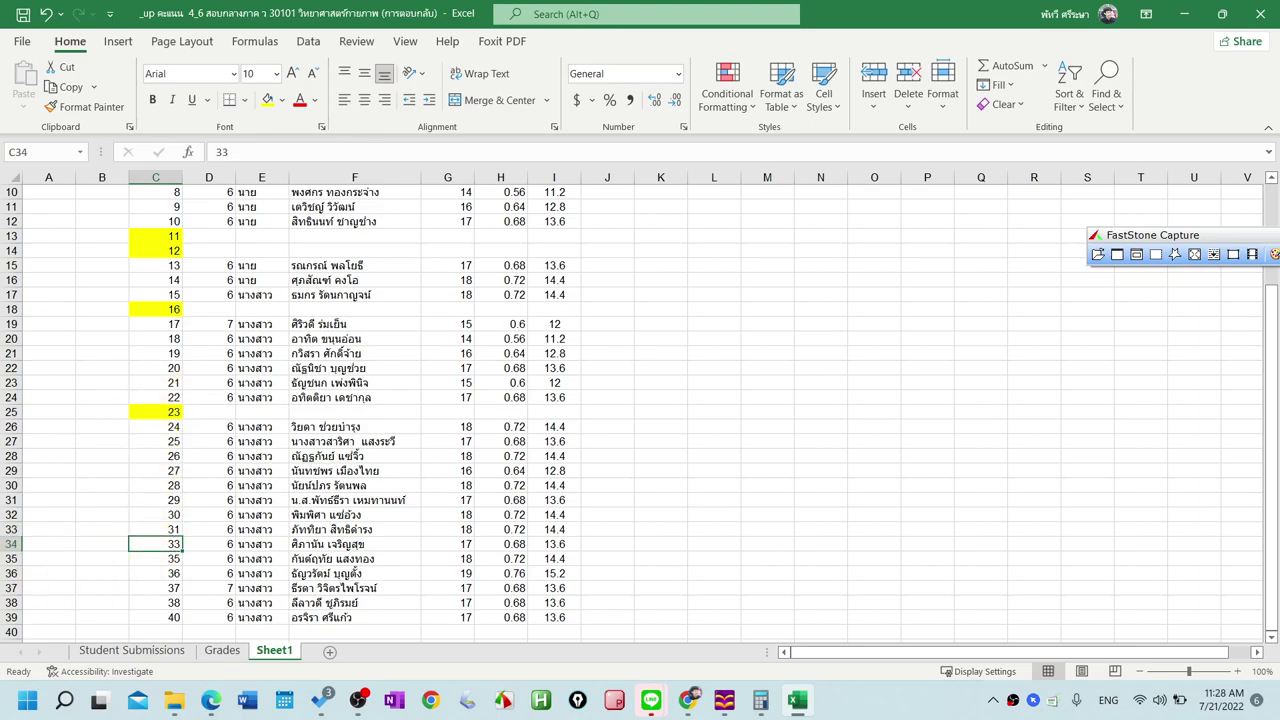
# Add a blank row above student number 33, enter 32 in C34 and fill the cell yellow
pyautogui.click(8, 543)
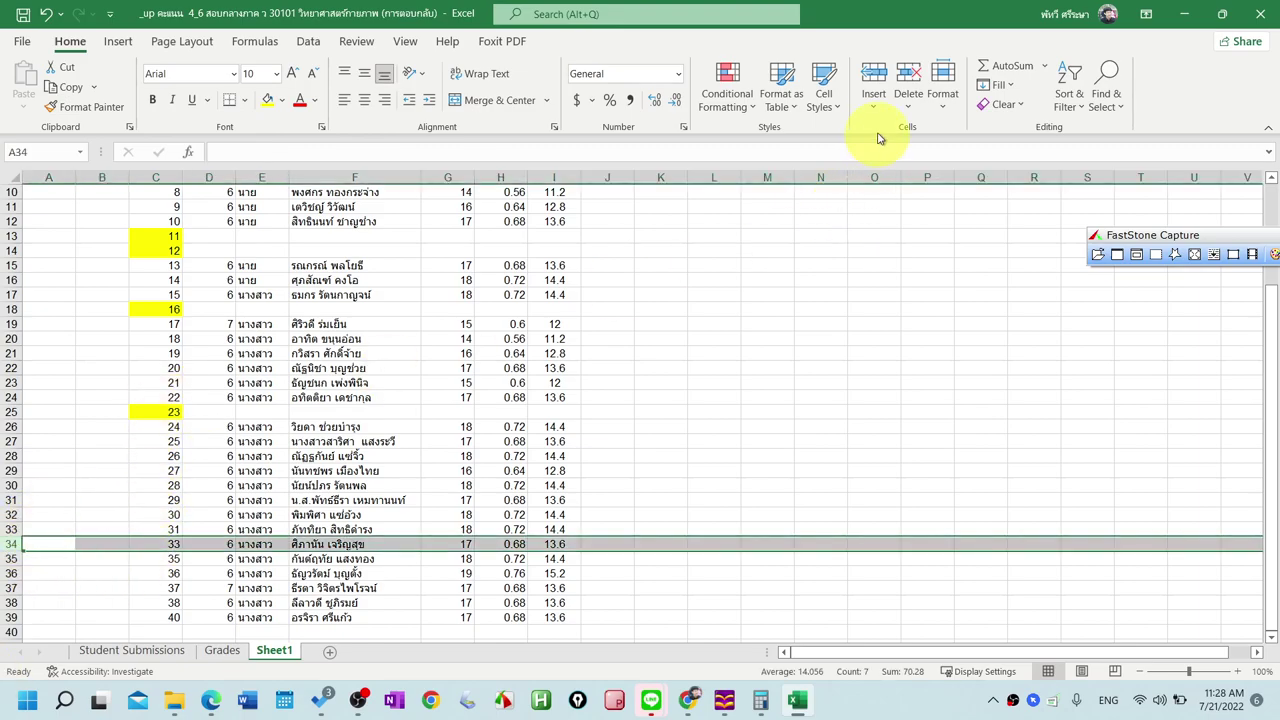
pyautogui.click(872, 78)
pyautogui.click(178, 541)
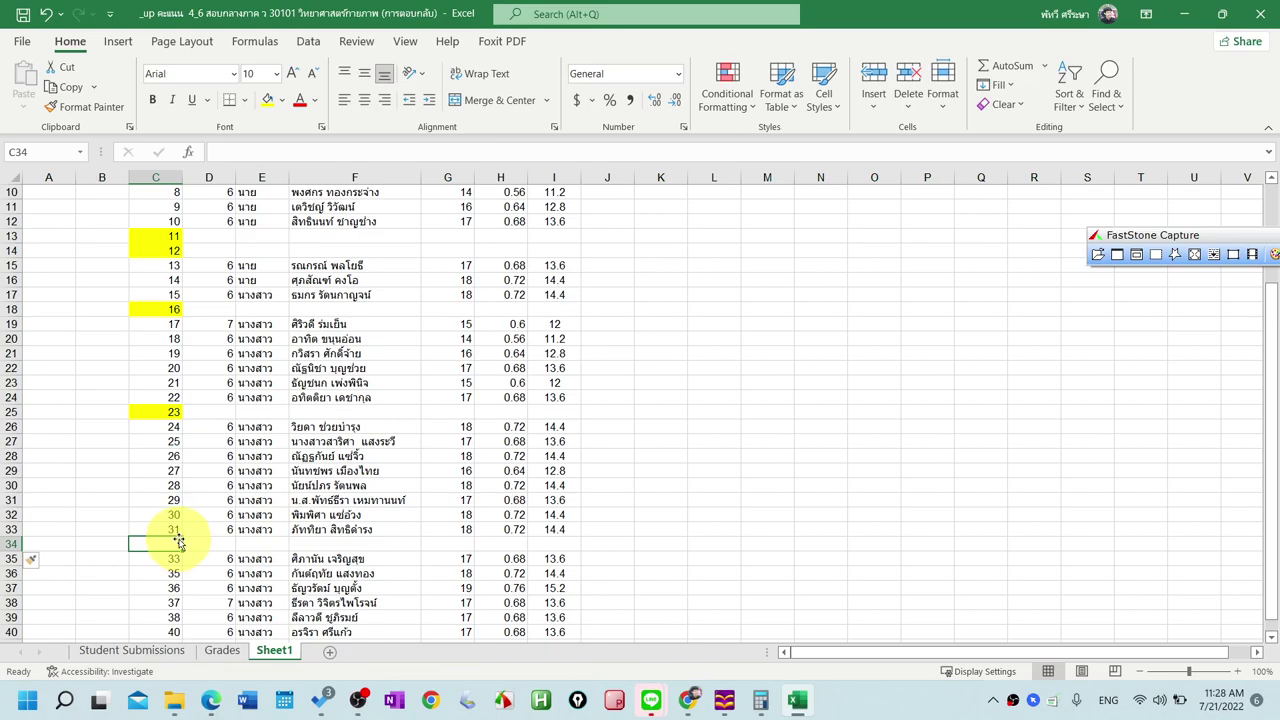
pyautogui.write('22')
pyautogui.click(330, 543)
pyautogui.click(155, 543)
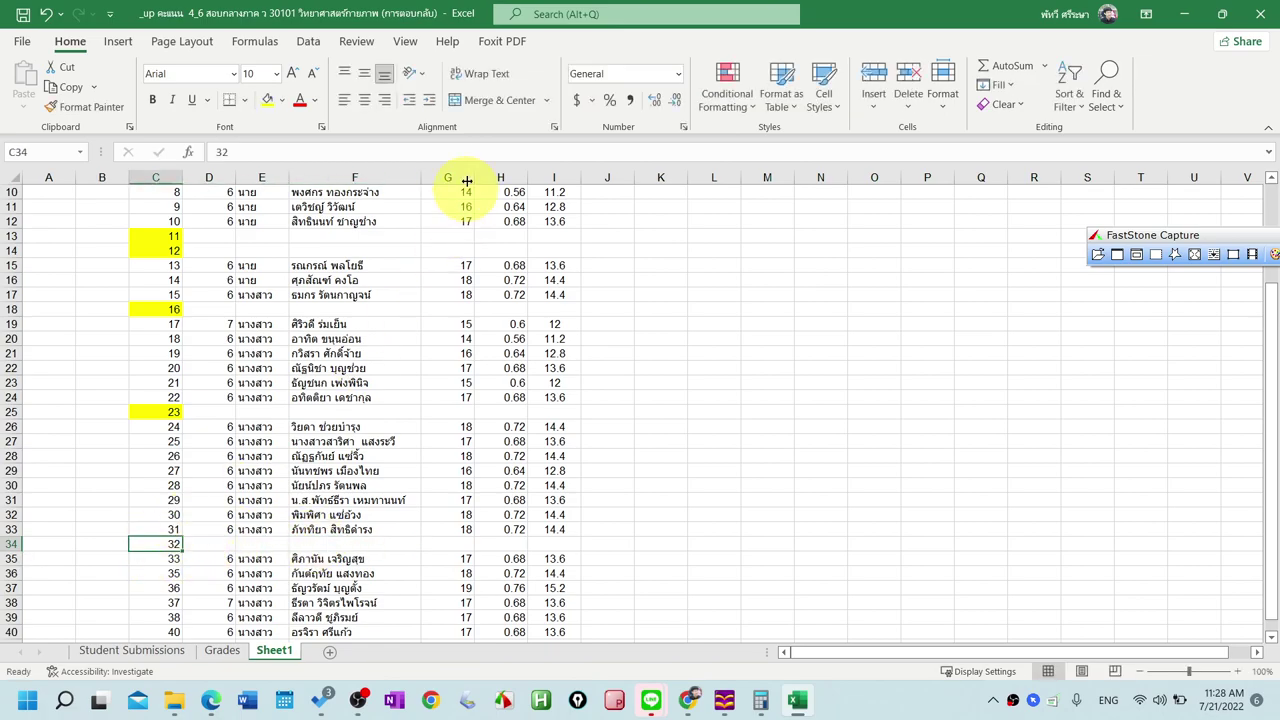
pyautogui.click(267, 100)
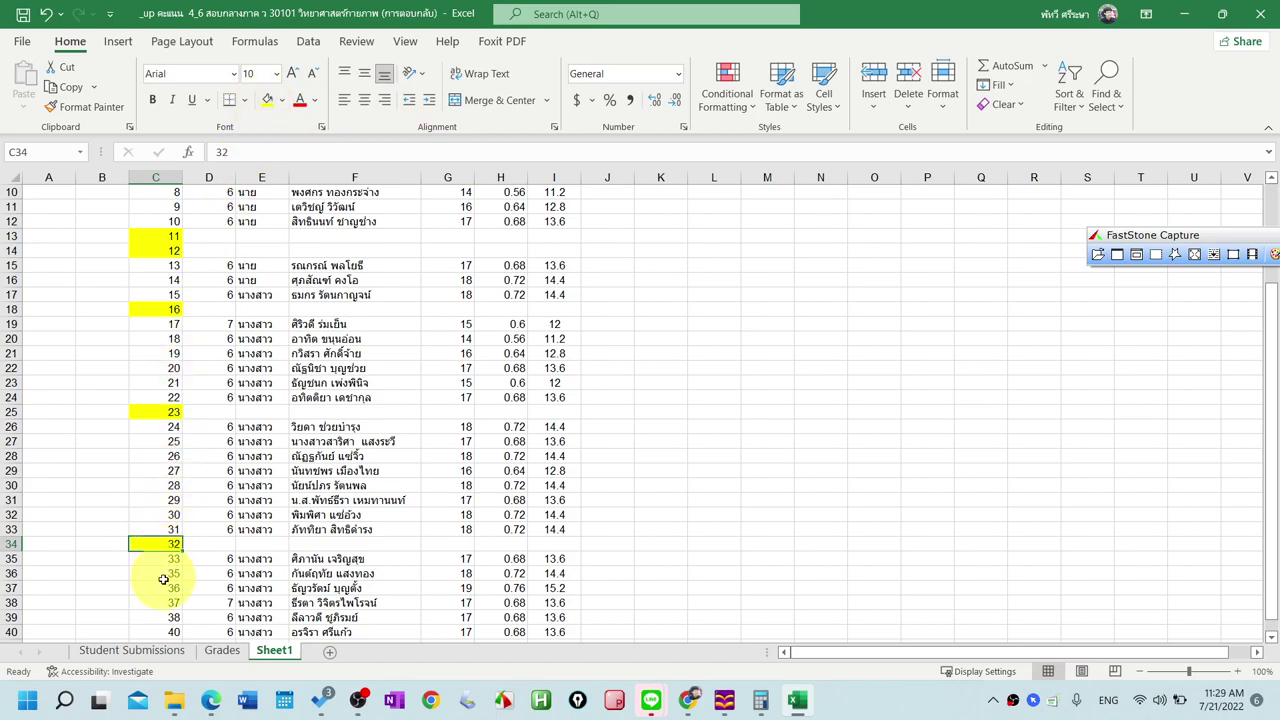
# Add a blank row above student number 35, enter 34 in C36 and fill the cell yellow
pyautogui.click(16, 573)
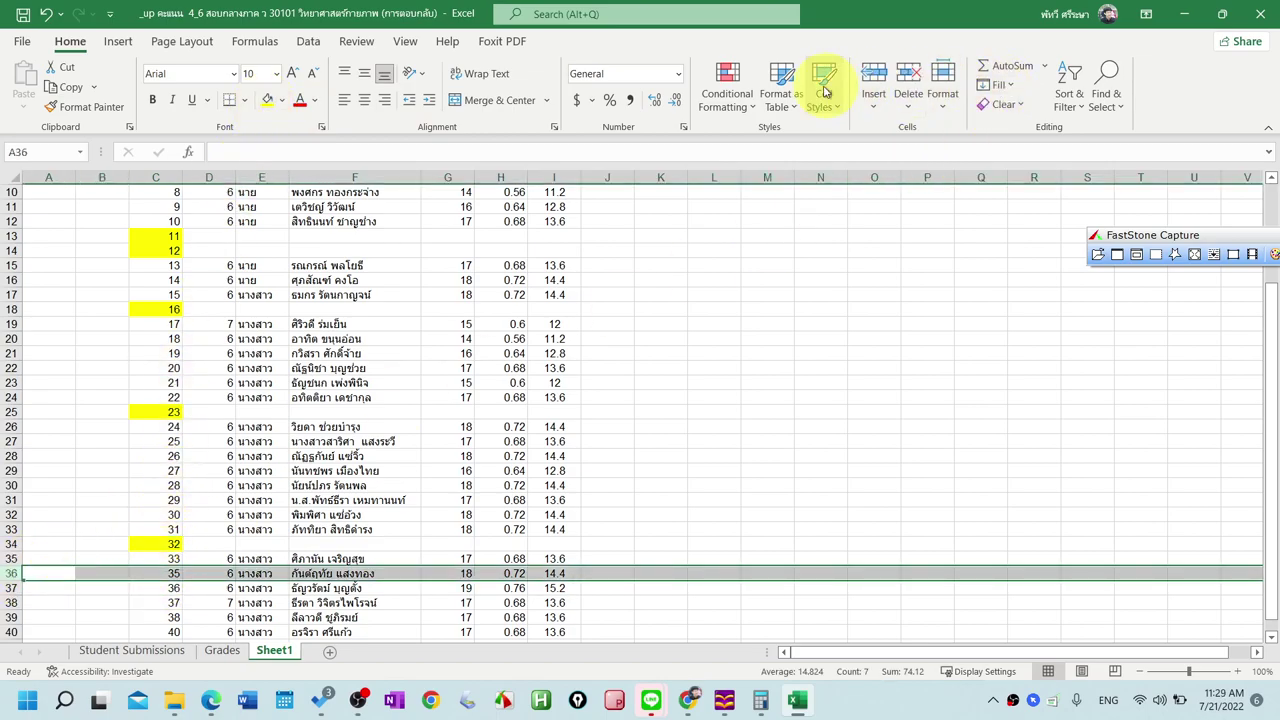
pyautogui.click(874, 73)
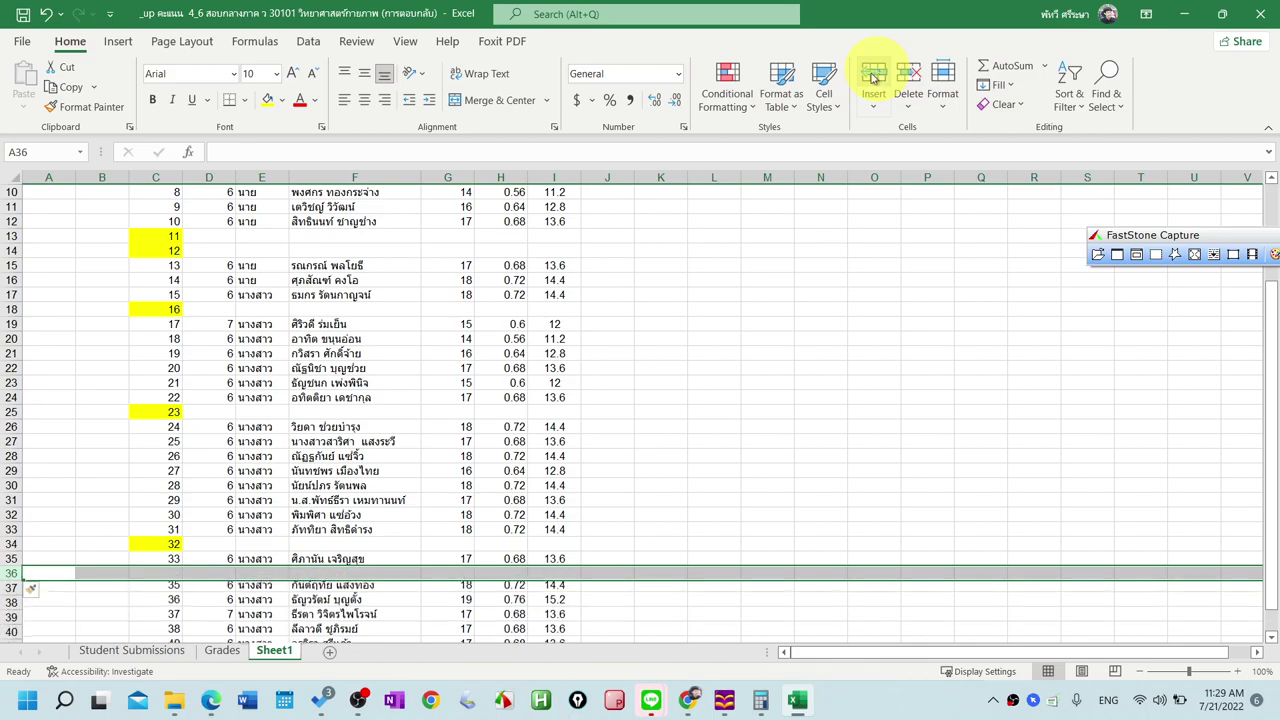
pyautogui.click(180, 571)
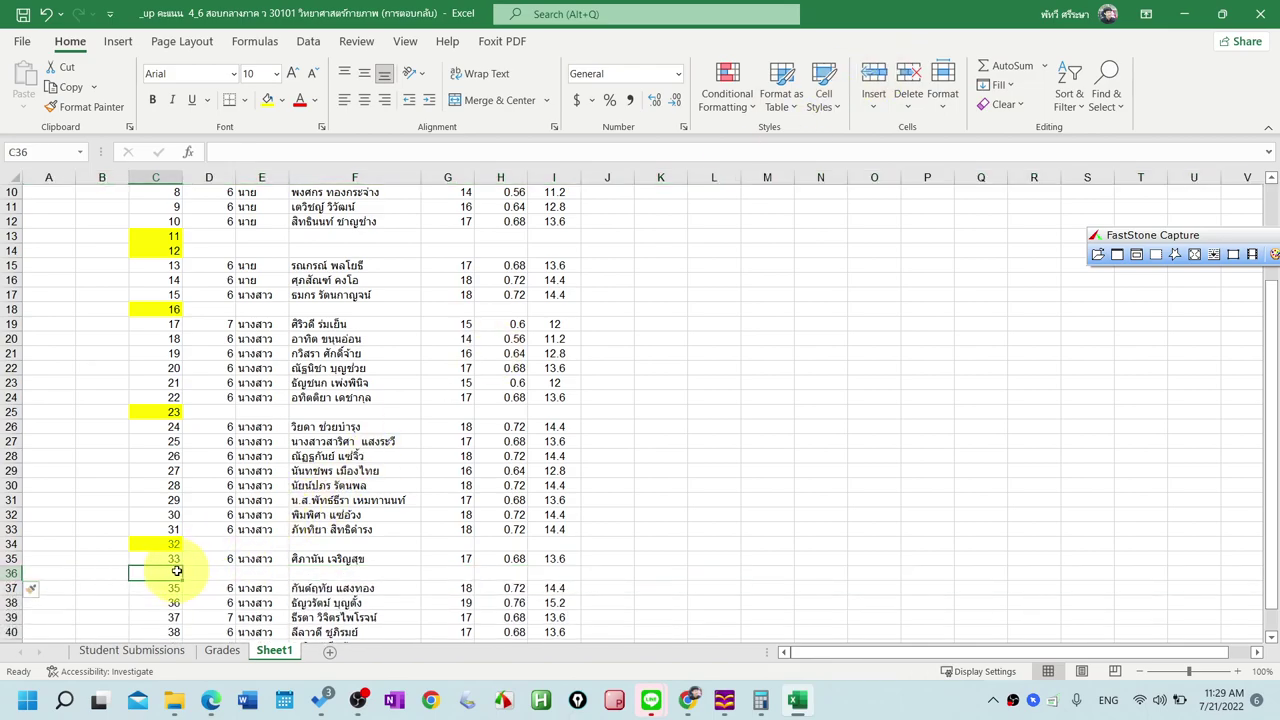
pyautogui.write('34')
pyautogui.click(342, 558)
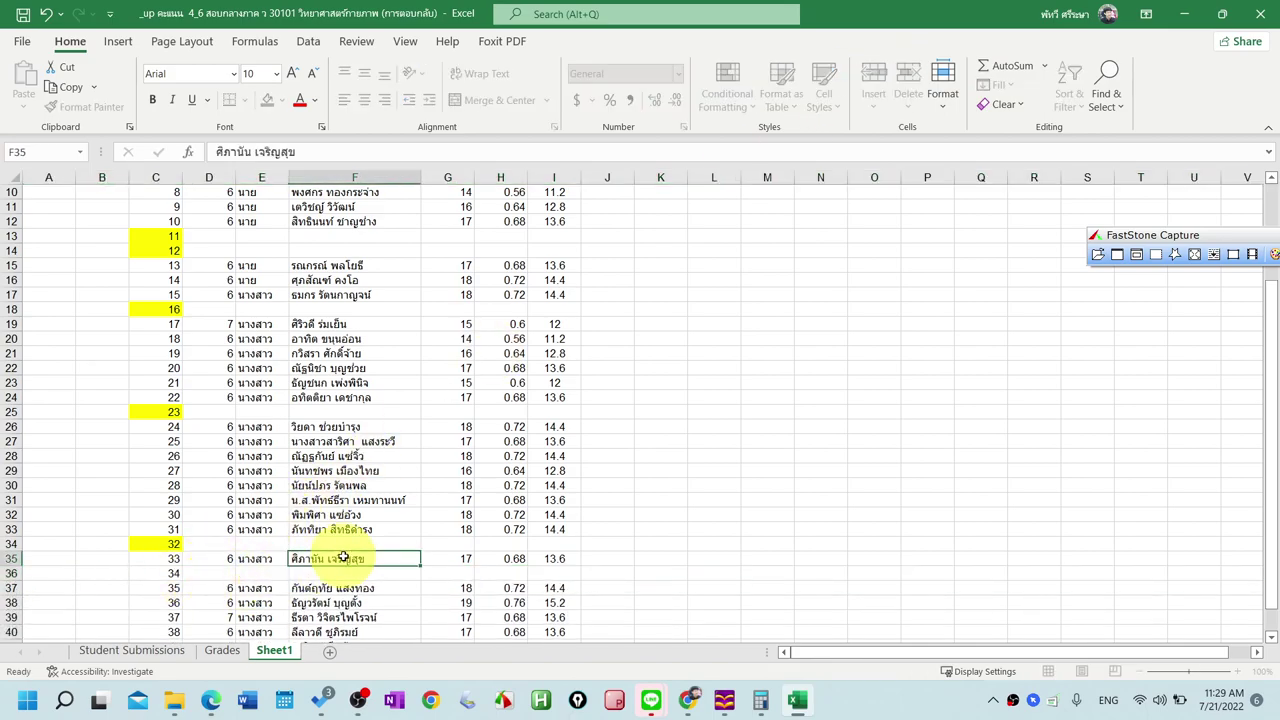
pyautogui.click(171, 573)
pyautogui.click(266, 100)
pyautogui.click(866, 426)
# Look over the completed list and open the class record workbook ปพ5-สหส-1-2565-ว30101-406 from the pCloud drive
pyautogui.scroll(-3, 866, 424)
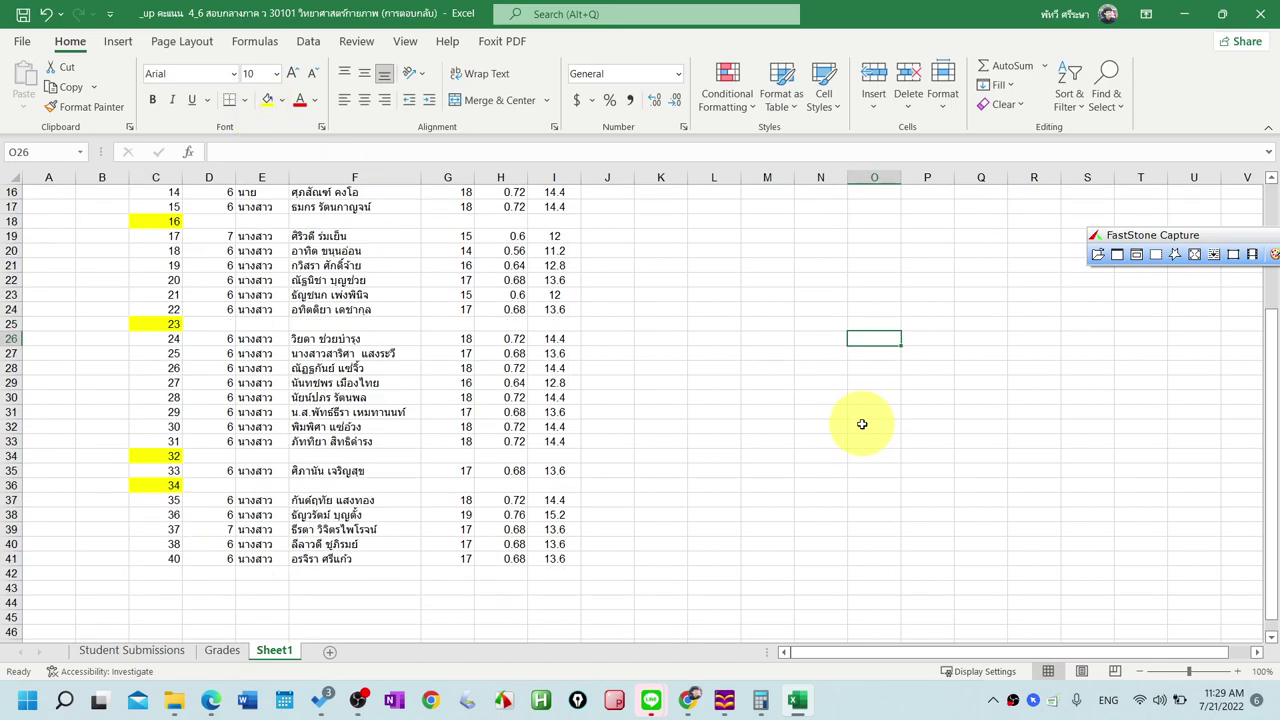
pyautogui.scroll(6, 866, 424)
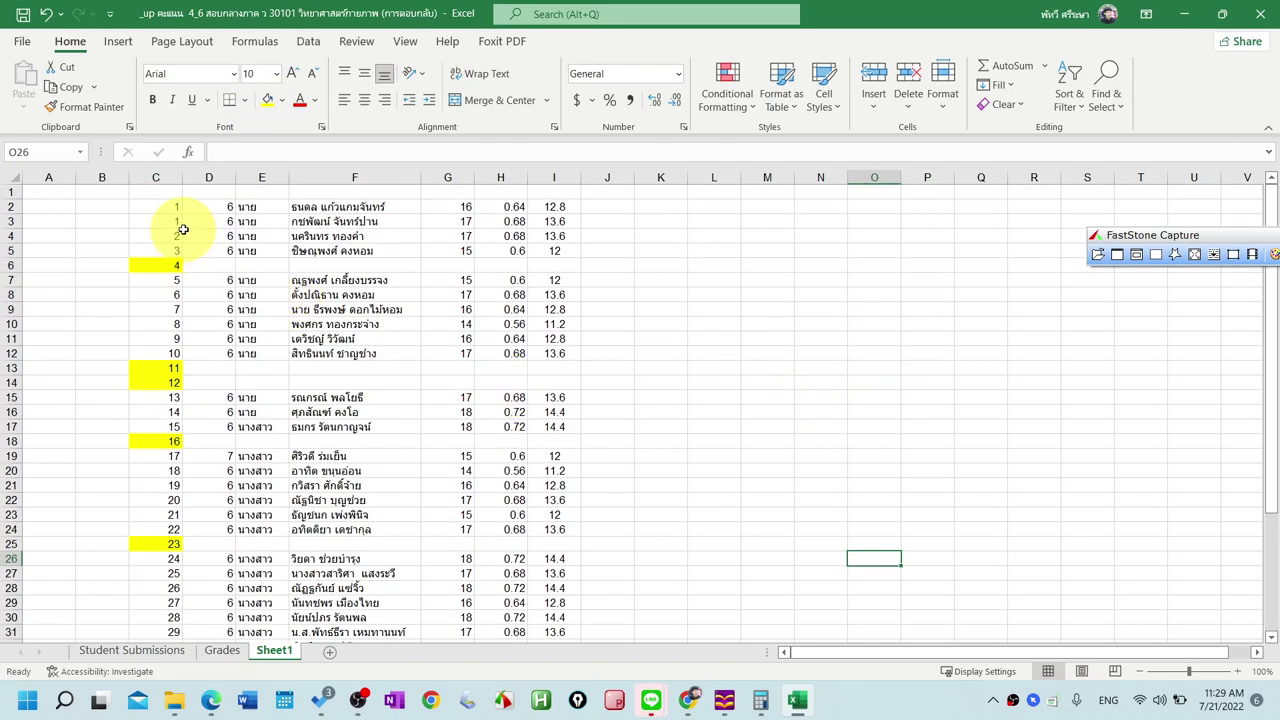
pyautogui.click(393, 218)
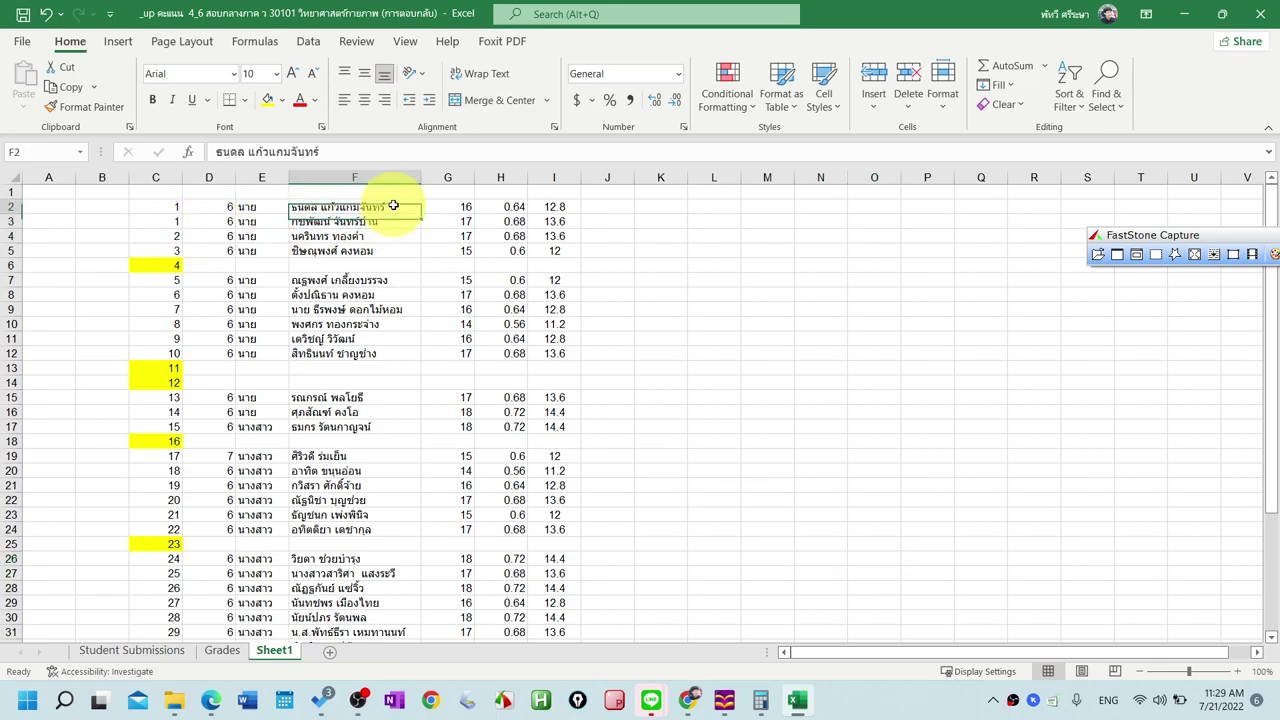
pyautogui.click(676, 278)
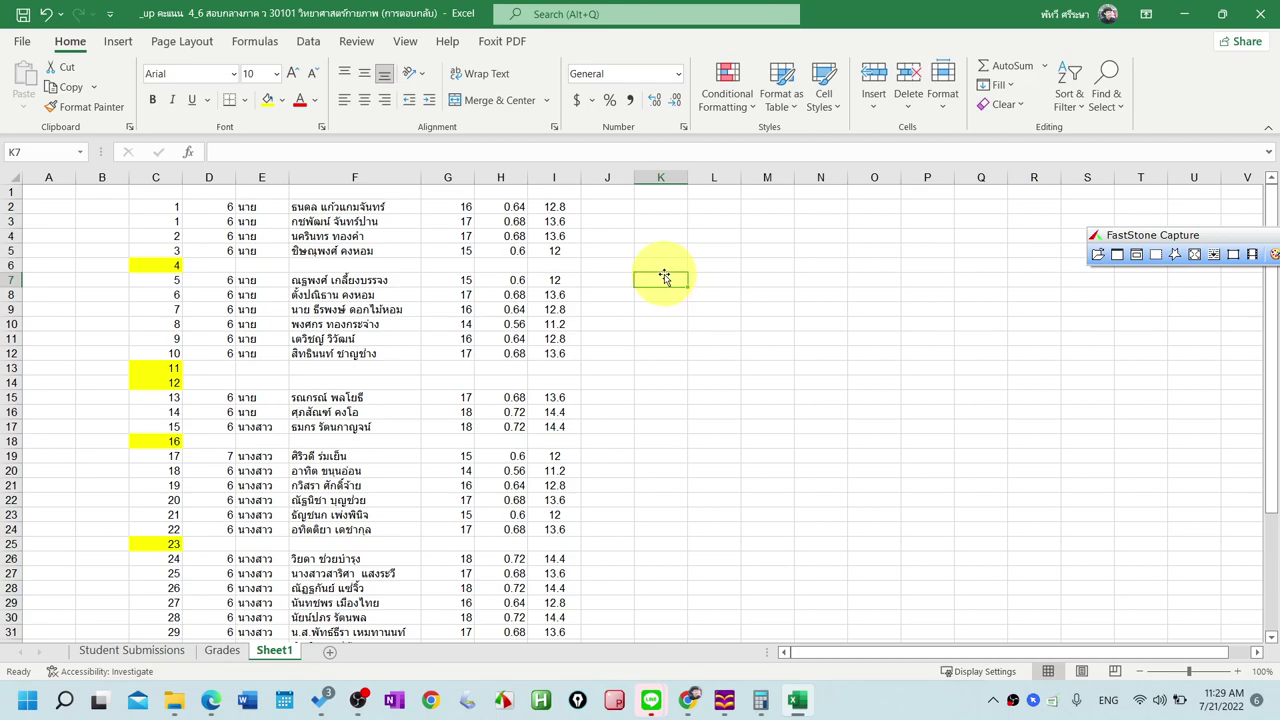
pyautogui.click(165, 699)
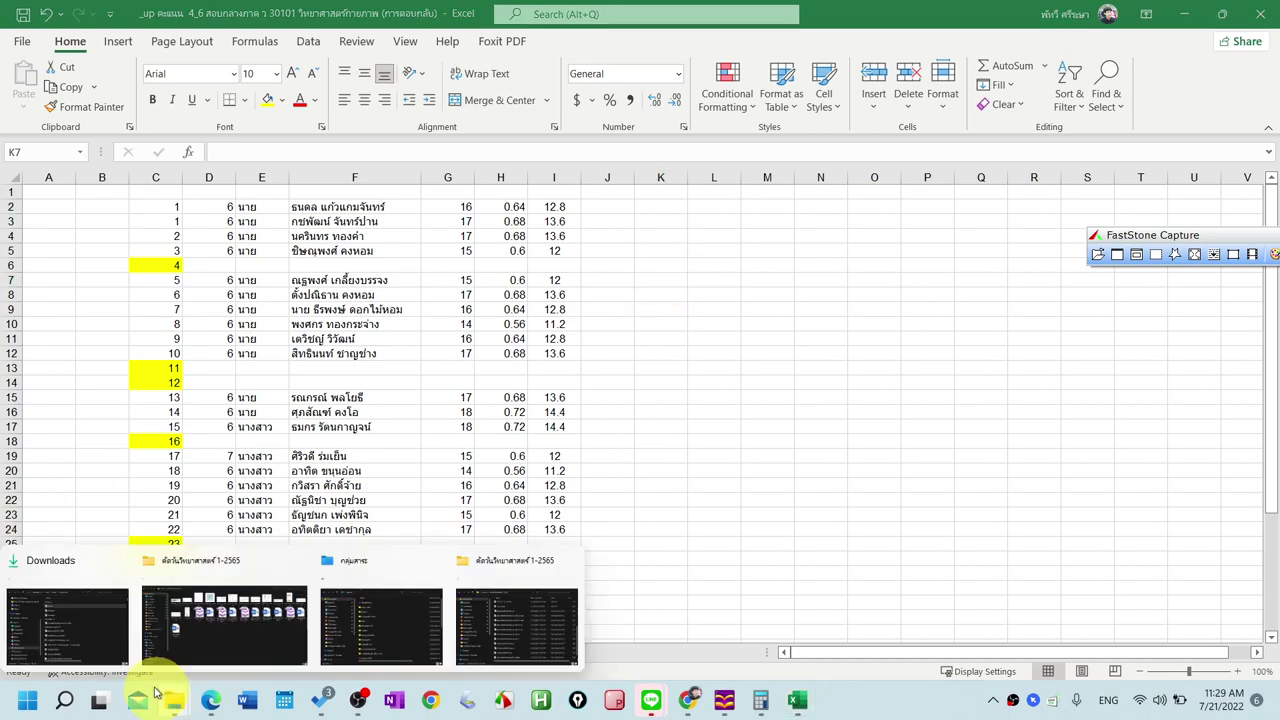
pyautogui.click(67, 625)
pyautogui.click(176, 513)
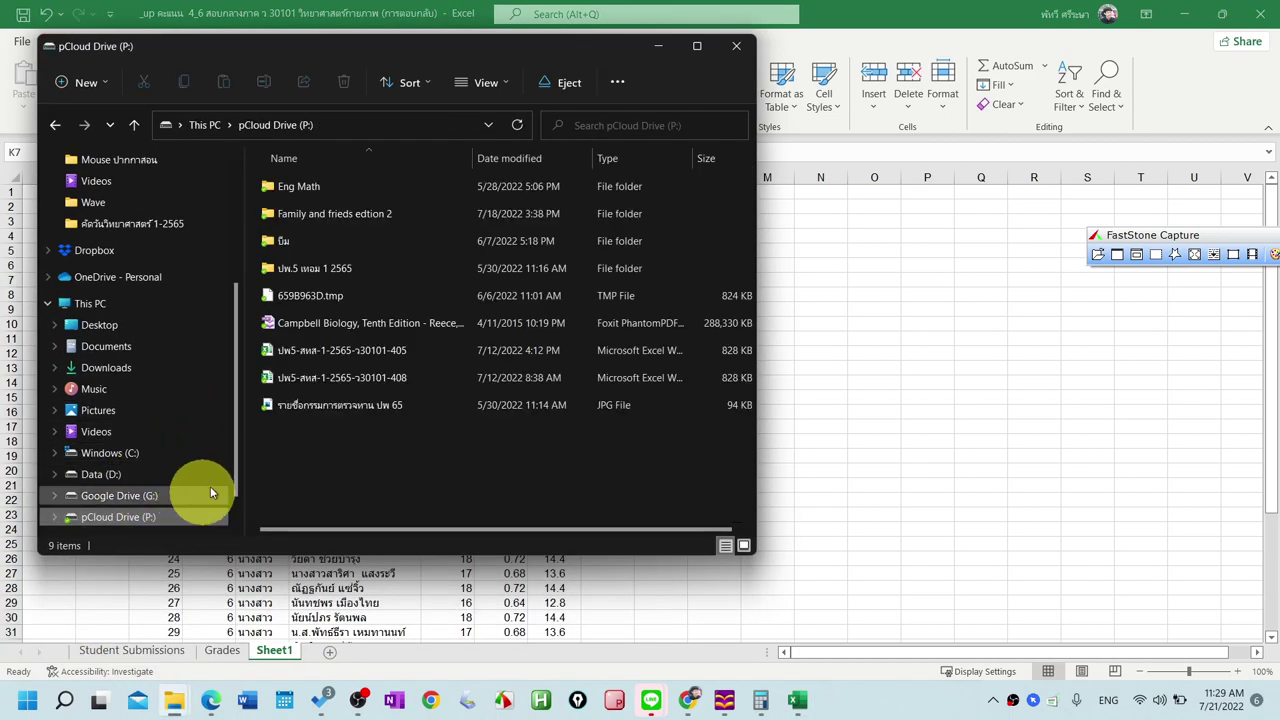
pyautogui.doubleClick(336, 244)
pyautogui.doubleClick(412, 190)
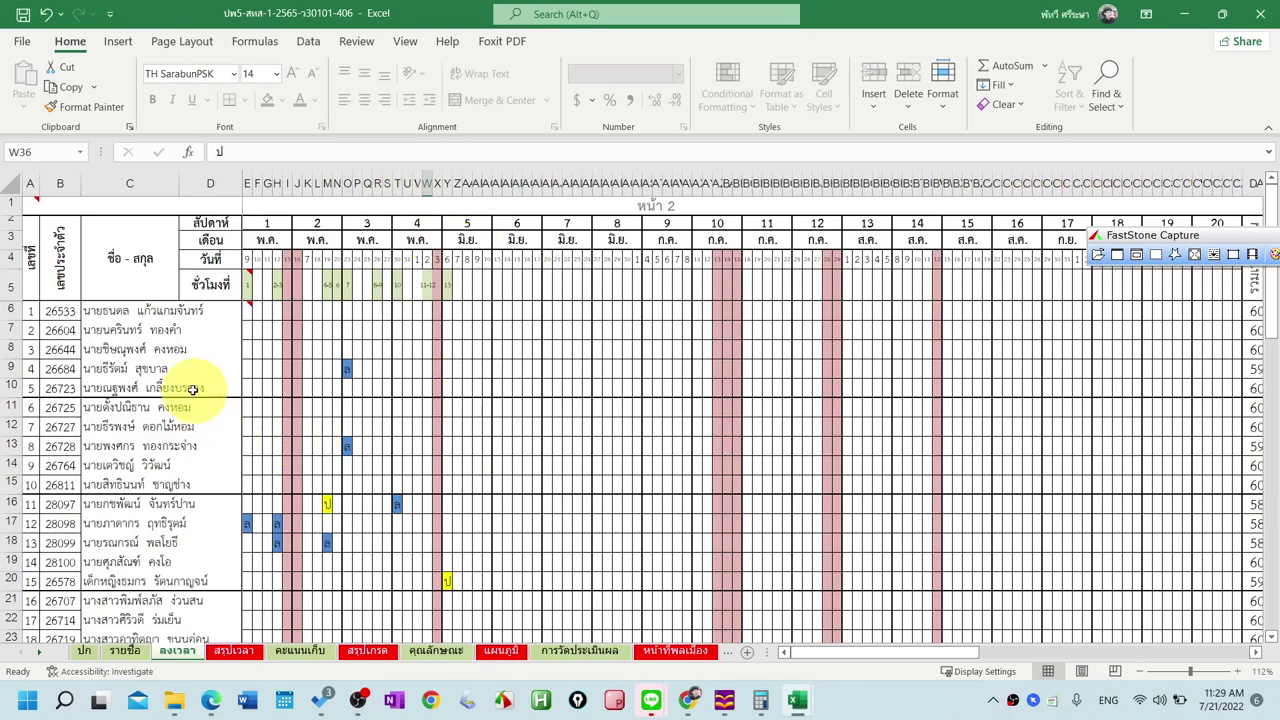
# Look up the two students listed as number 1 in the class record roster to find their correct numbers, and return to the results sheet
pyautogui.click(171, 310)
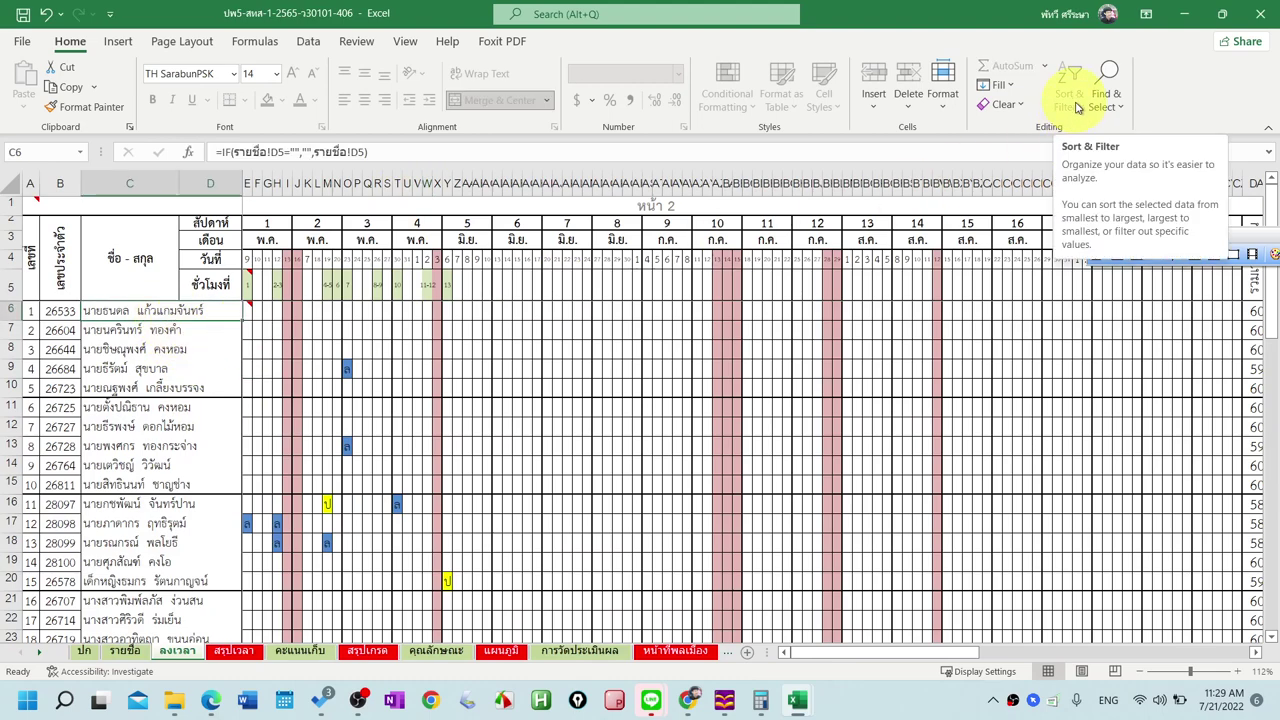
pyautogui.click(171, 328)
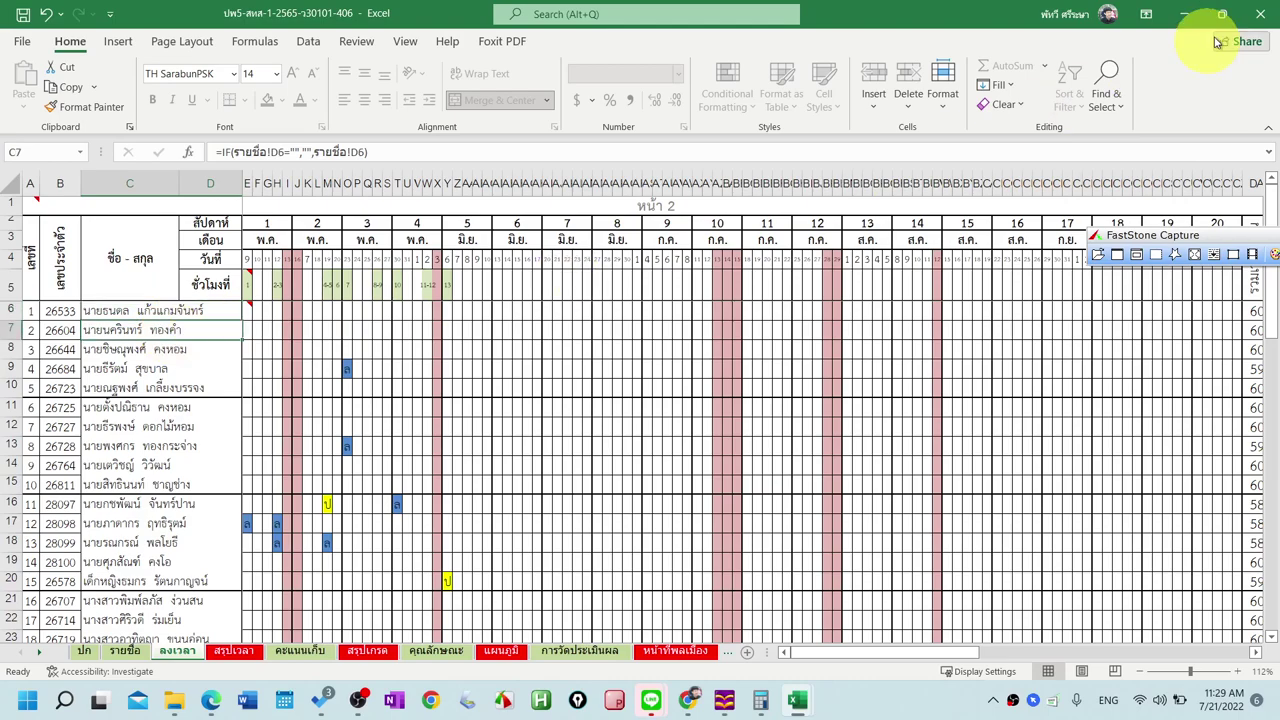
pyautogui.click(1184, 14)
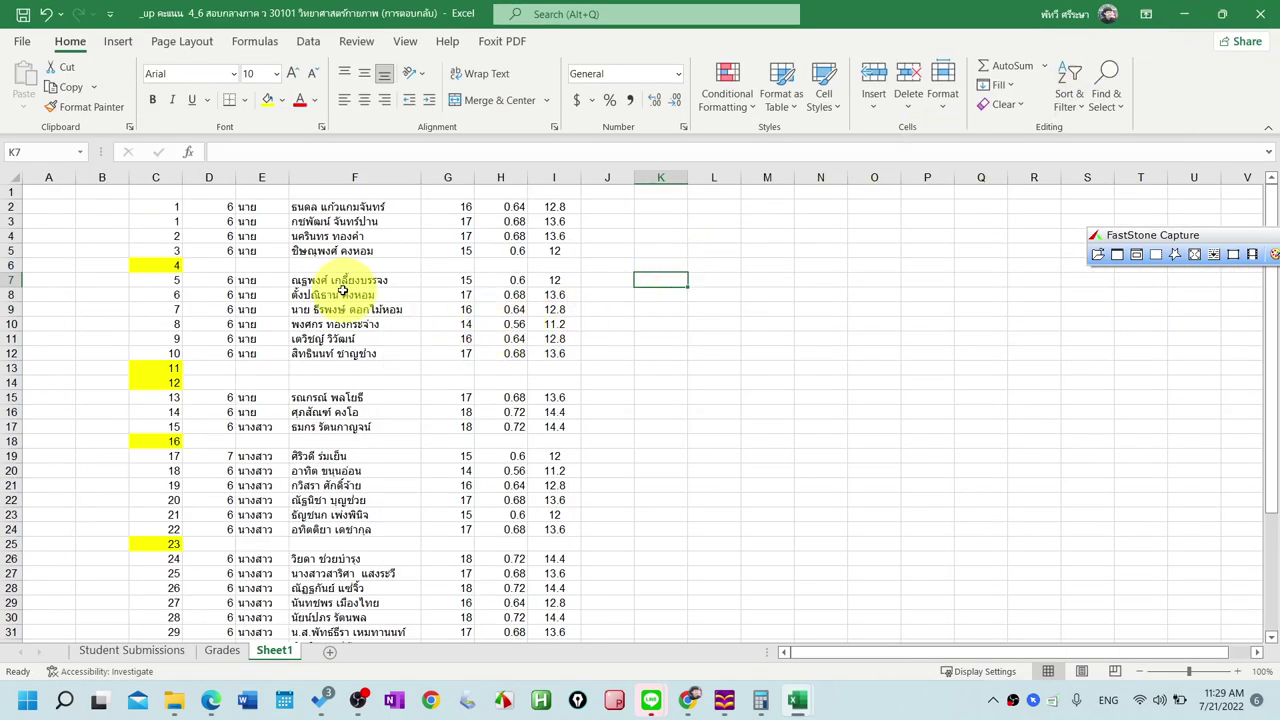
pyautogui.click(375, 207)
pyautogui.click(376, 223)
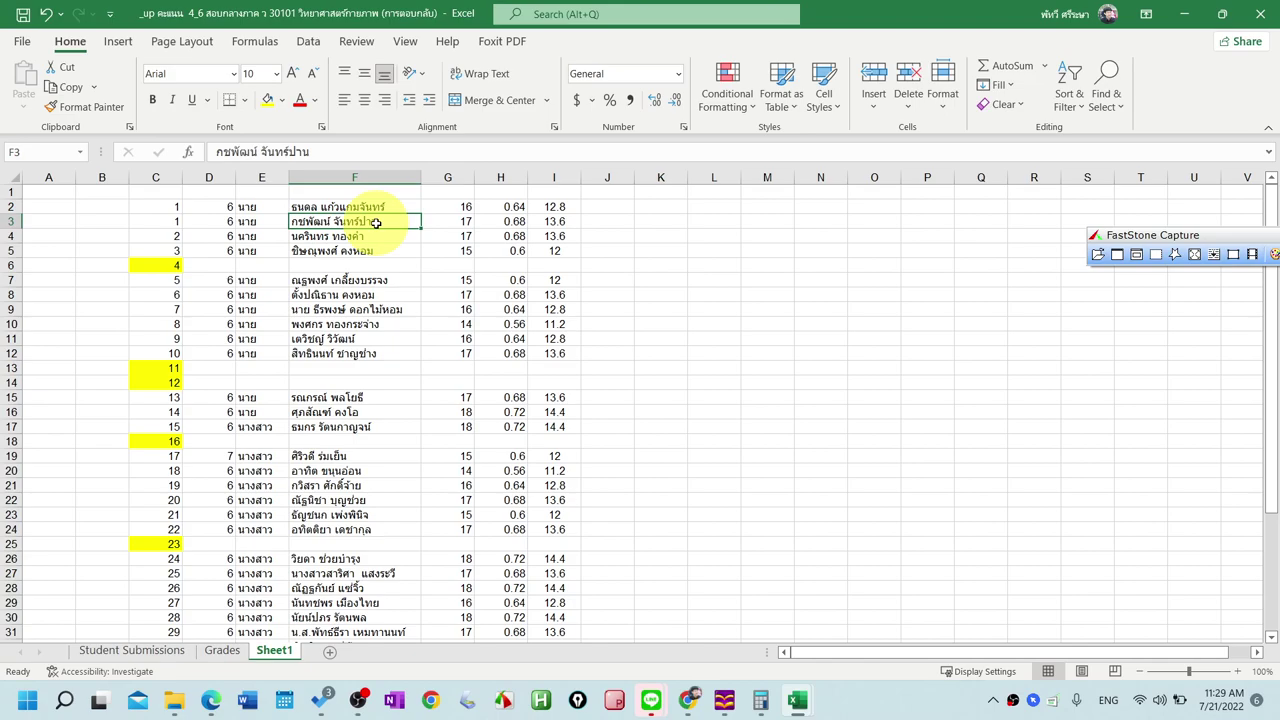
pyautogui.click(449, 221)
pyautogui.click(390, 221)
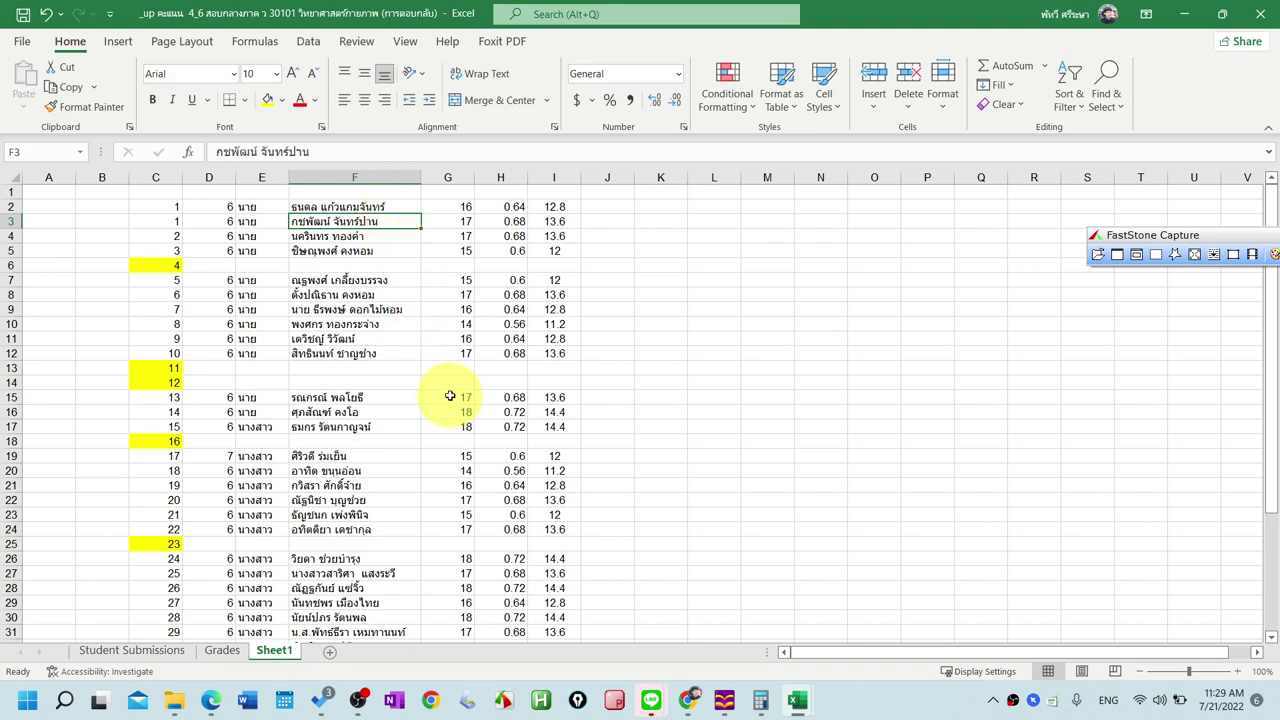
pyautogui.moveTo(797, 705)
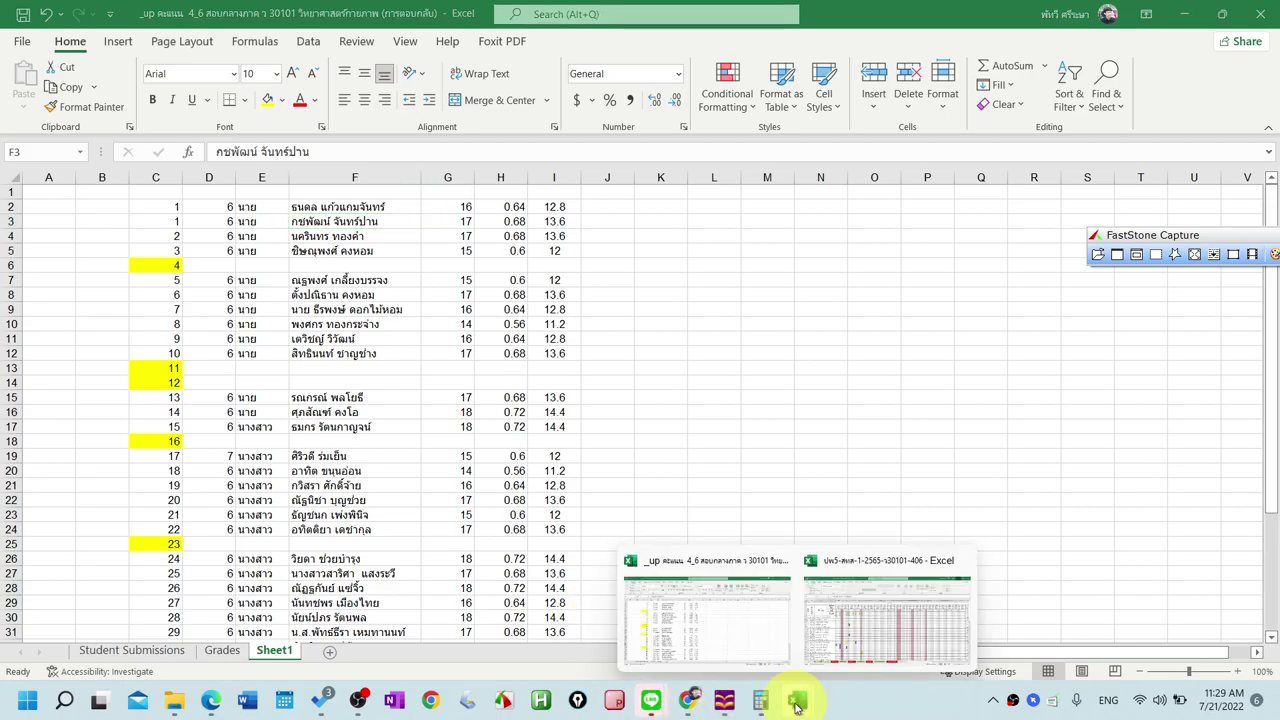
pyautogui.click(857, 629)
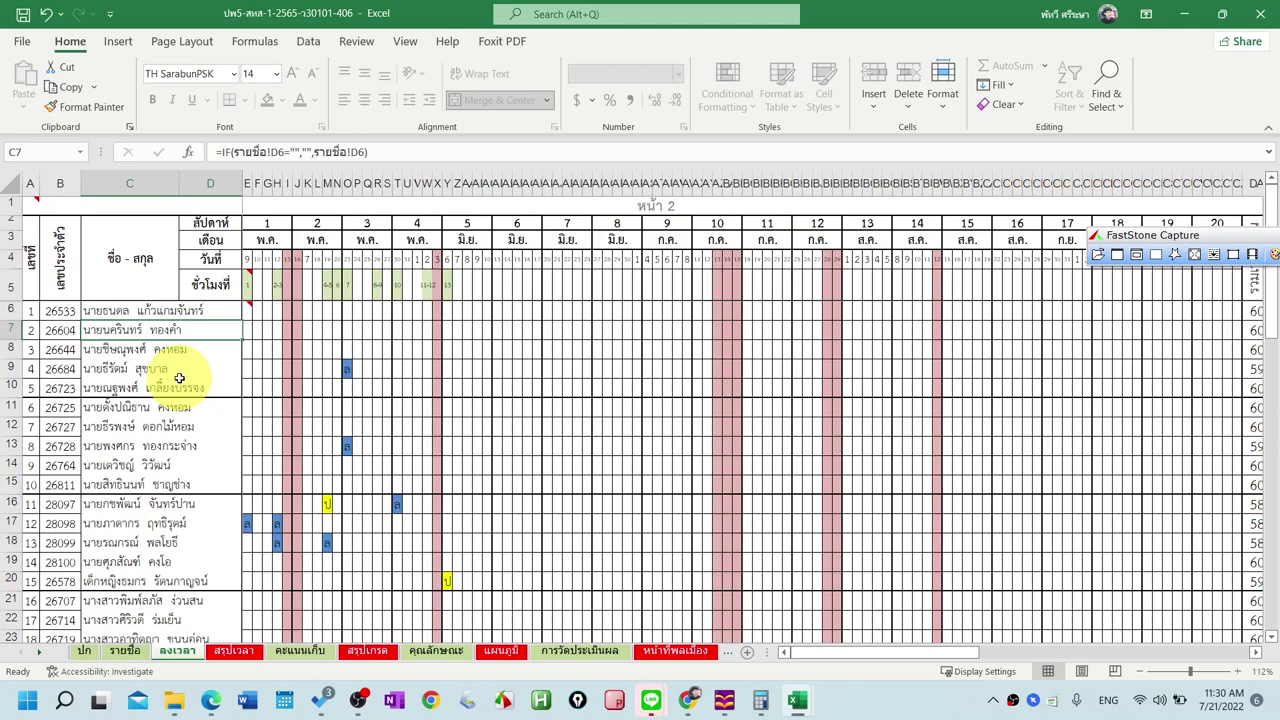
pyautogui.click(172, 504)
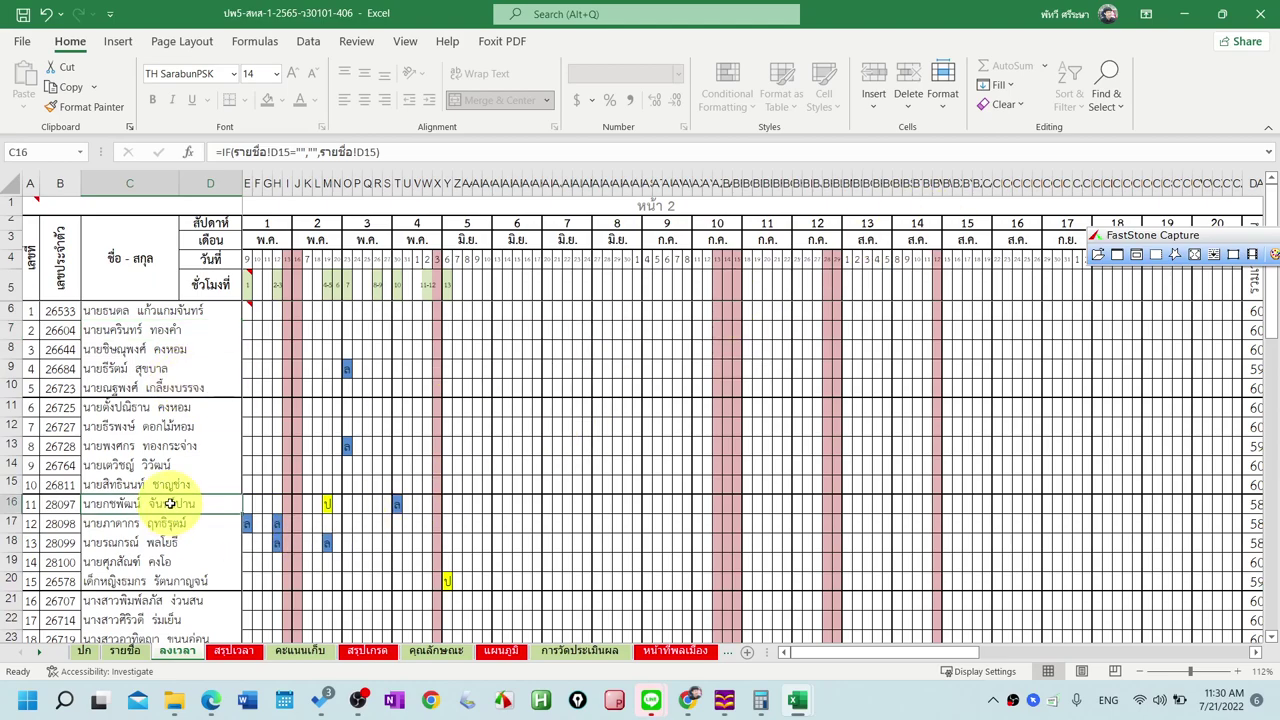
pyautogui.click(1184, 14)
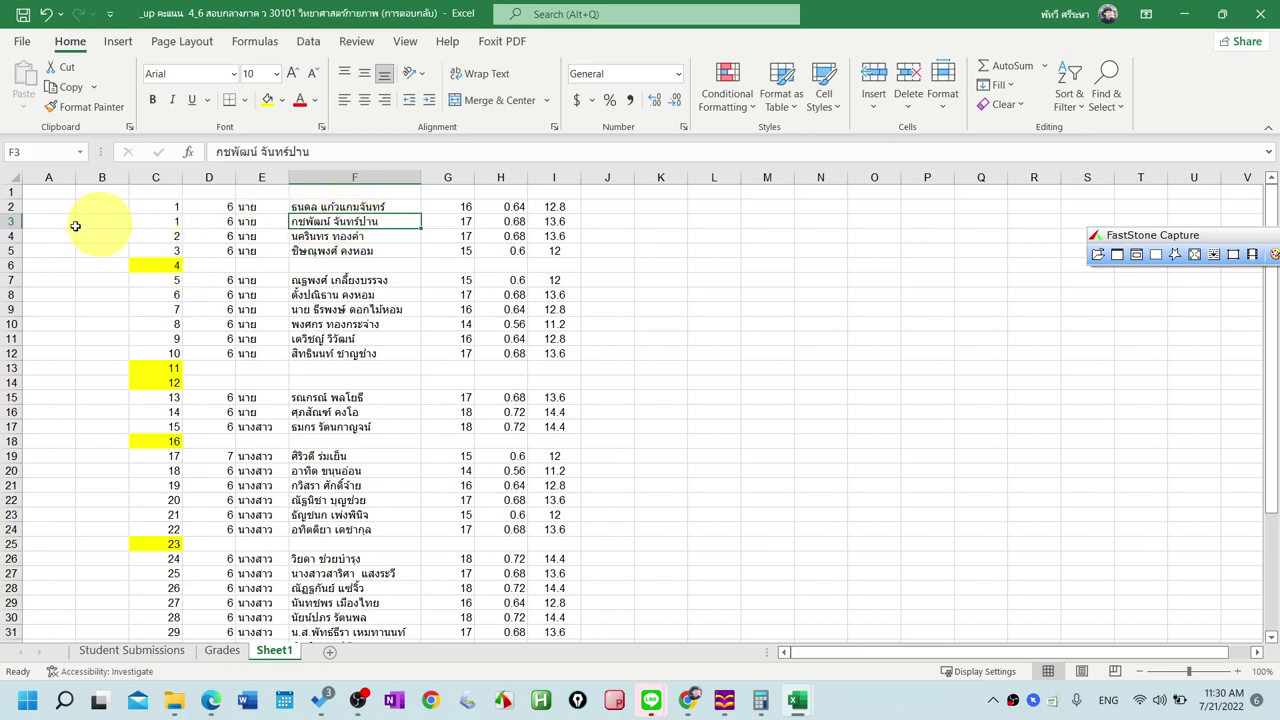
# Move the second student listed as number 1 from row 3 to row 13 and set the student number in C13 to 11
pyautogui.click(14, 221)
pyautogui.rightClick(57, 221)
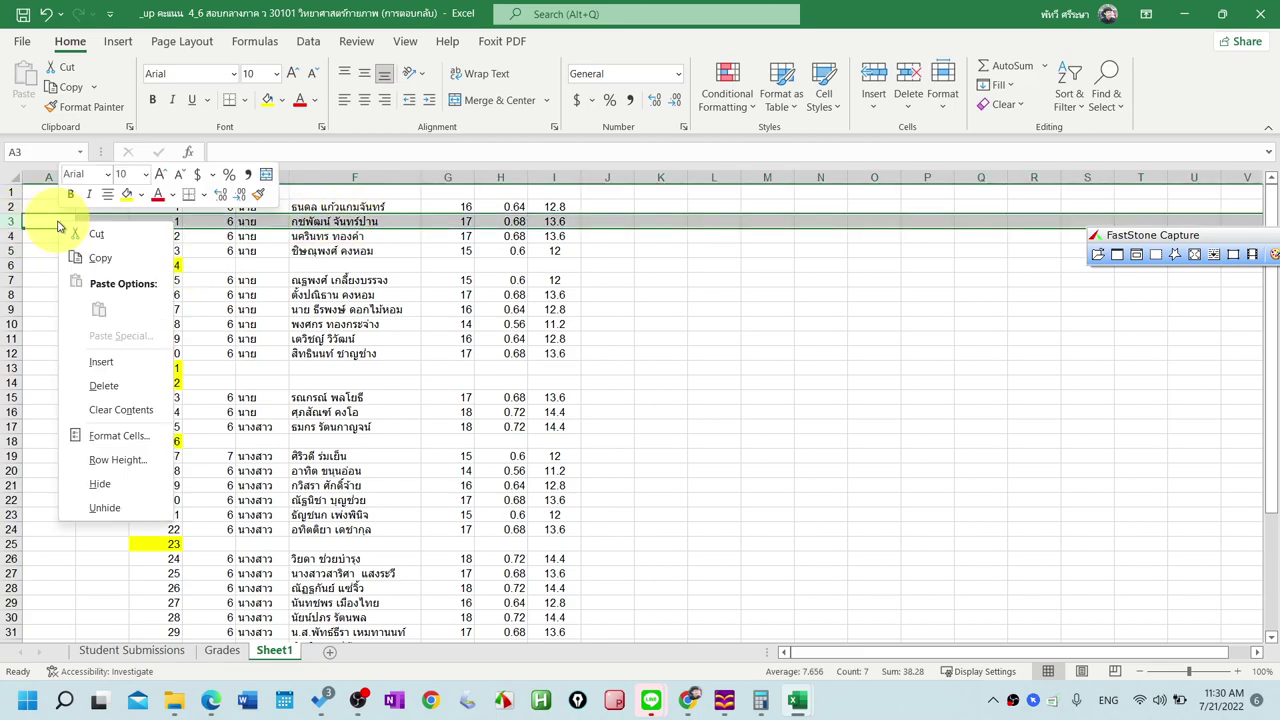
pyautogui.click(79, 234)
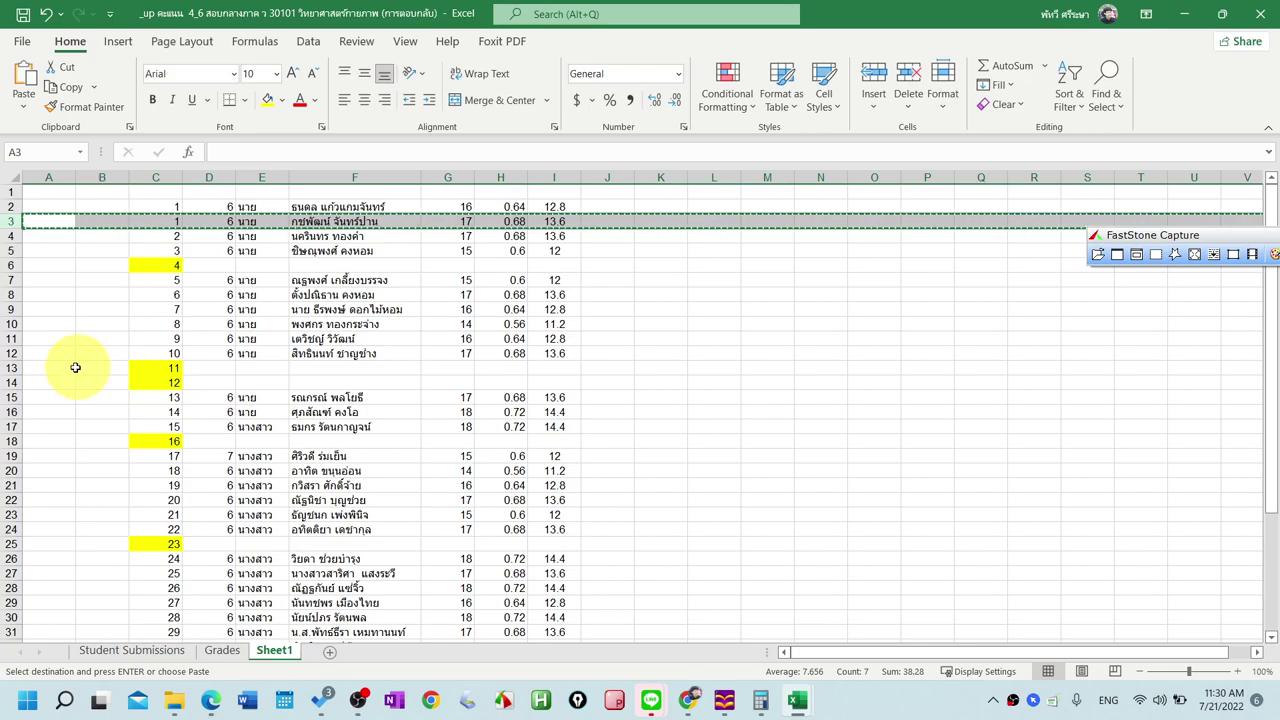
pyautogui.click(25, 368)
pyautogui.rightClick(27, 368)
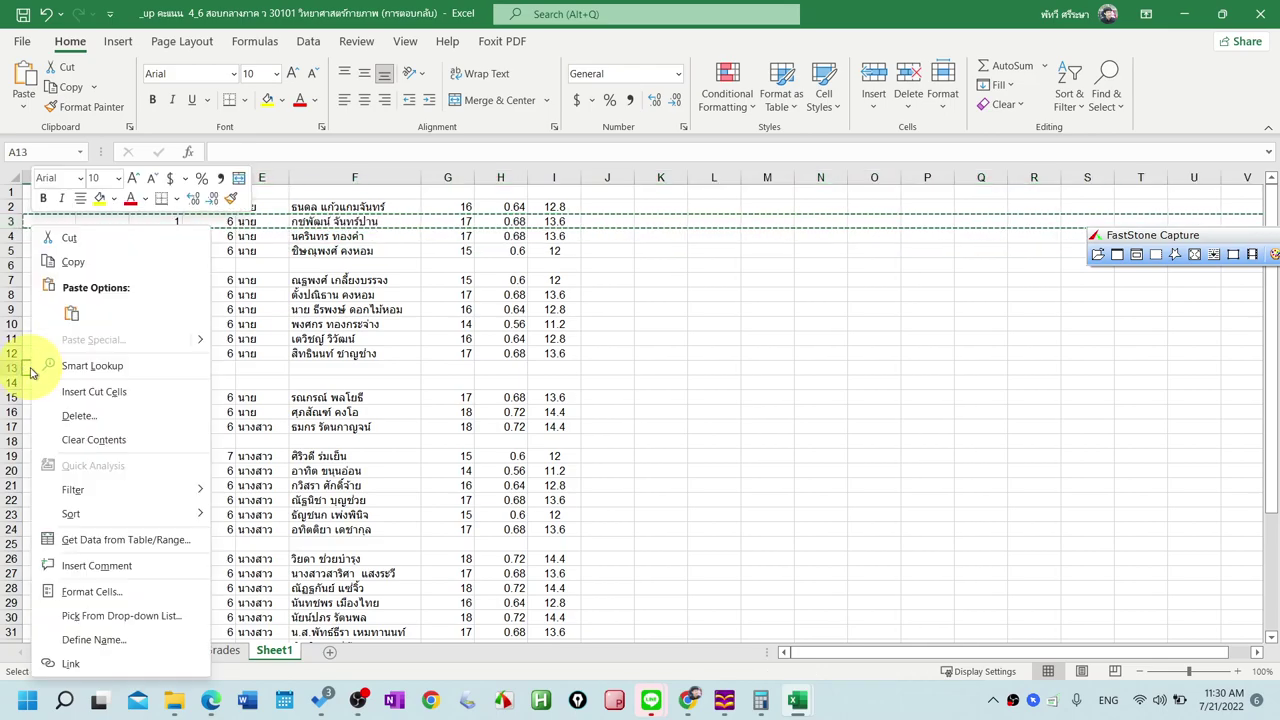
pyautogui.click(70, 316)
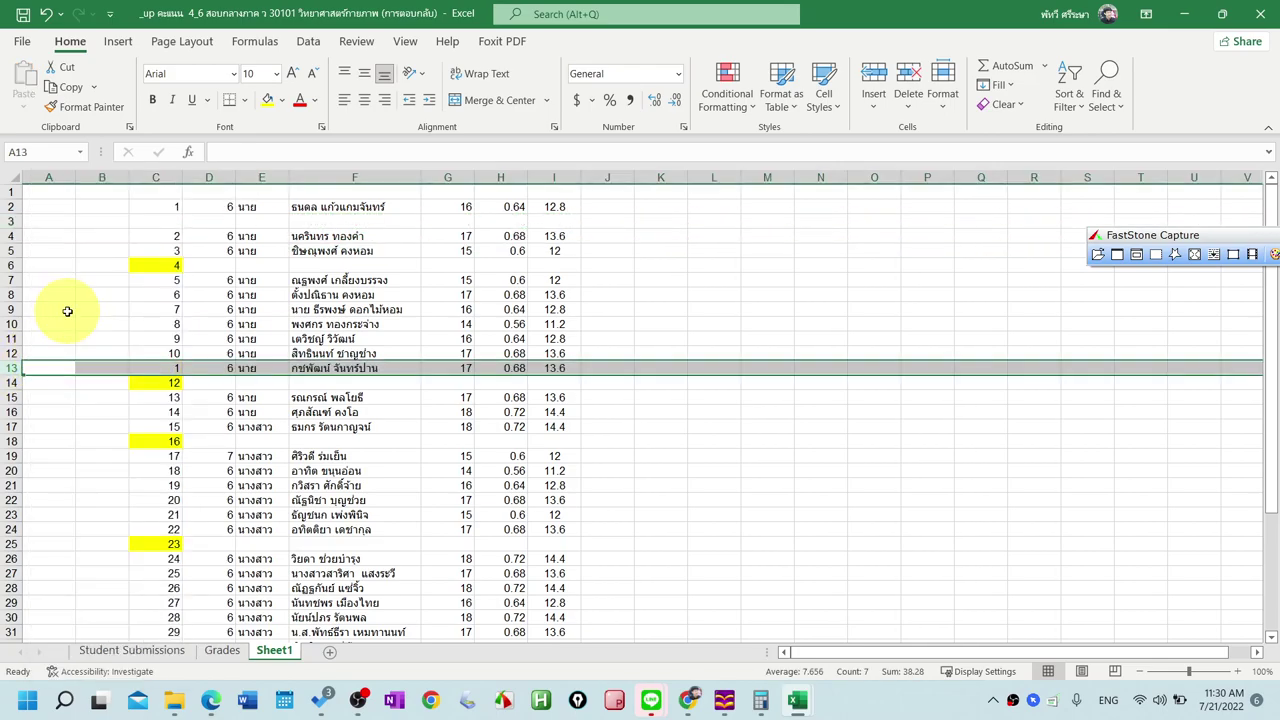
pyautogui.doubleClick(173, 370)
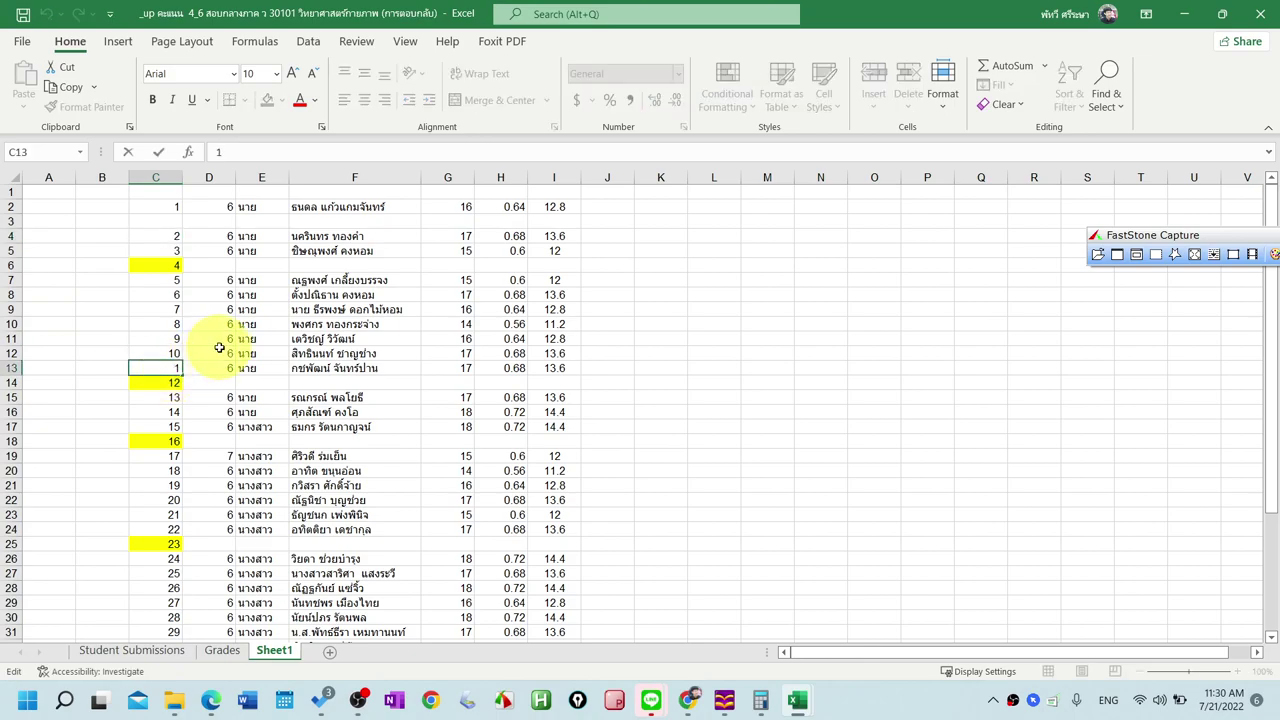
pyautogui.click(607, 324)
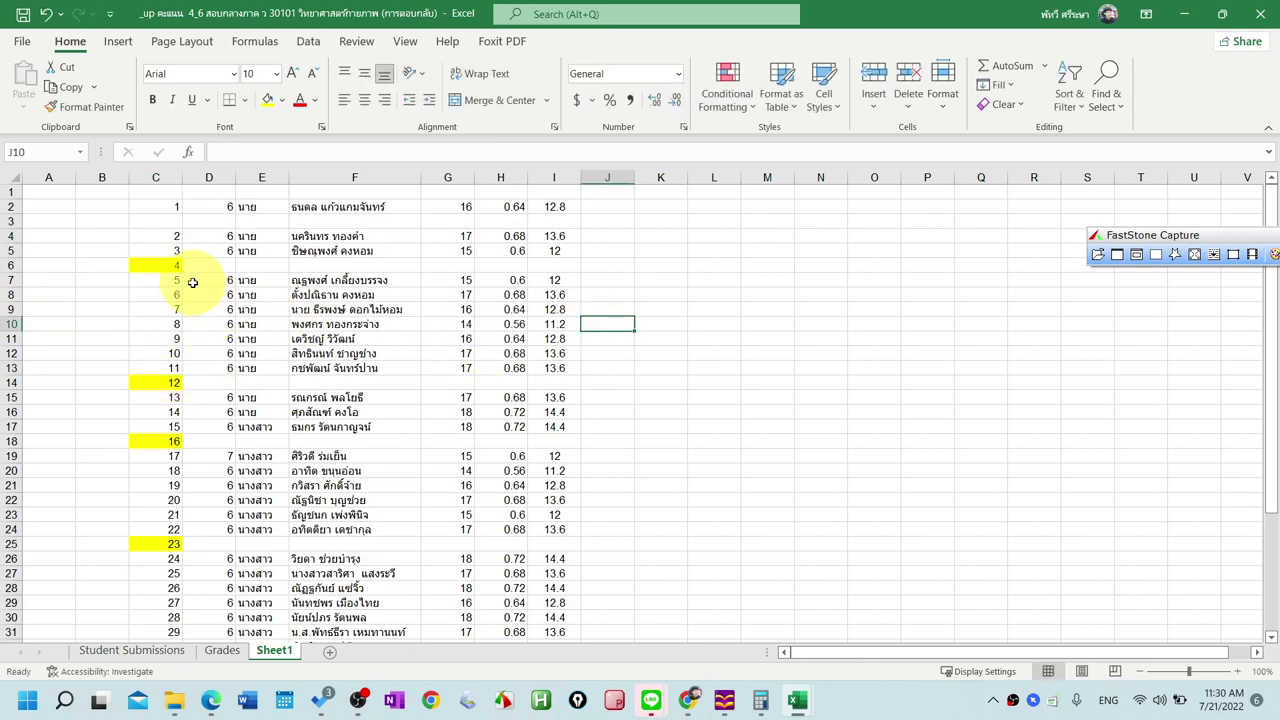
# Delete the empty row 3 between student numbers 1 and 2 and check the rest of the list
pyautogui.click(13, 220)
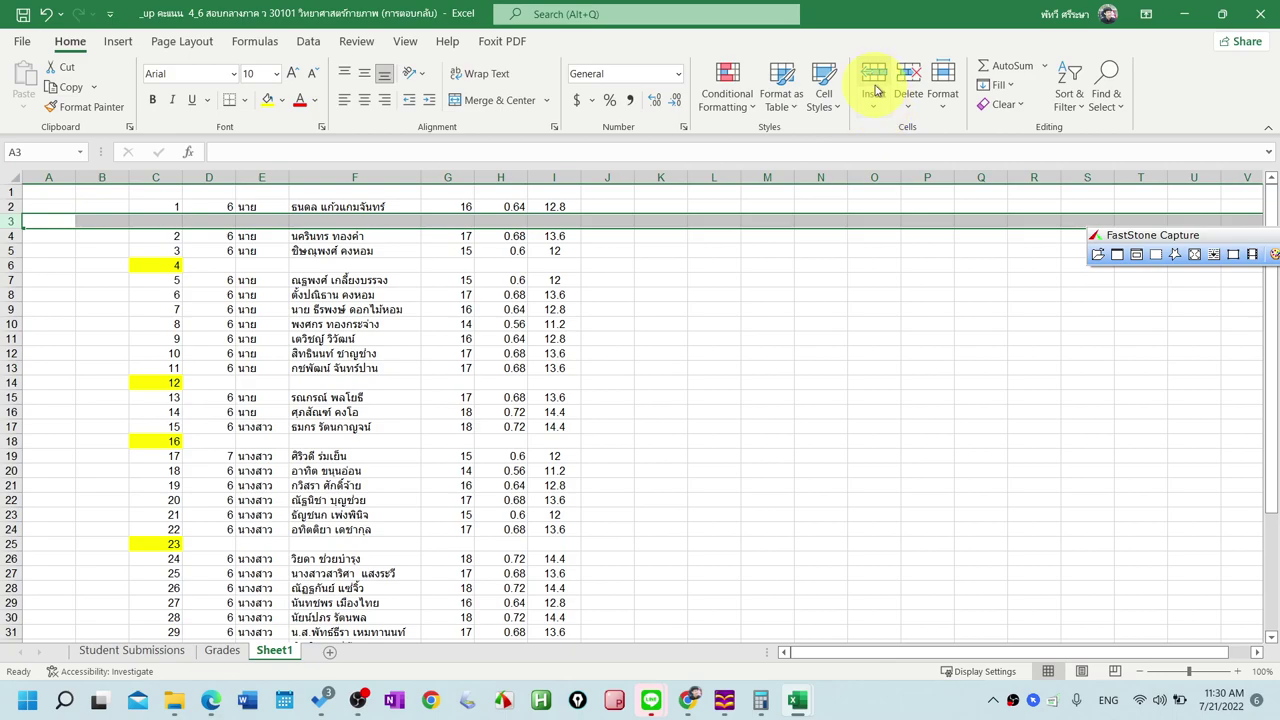
pyautogui.click(908, 78)
pyautogui.click(780, 338)
pyautogui.scroll(-5, 789, 343)
pyautogui.scroll(5, 790, 338)
# Fit the widths of all columns on the sheet to their contents with AutoFit
pyautogui.moveTo(423, 177)
pyautogui.mouseDown()
pyautogui.moveTo(407, 177)
pyautogui.moveTo(442, 177)
pyautogui.mouseUp()
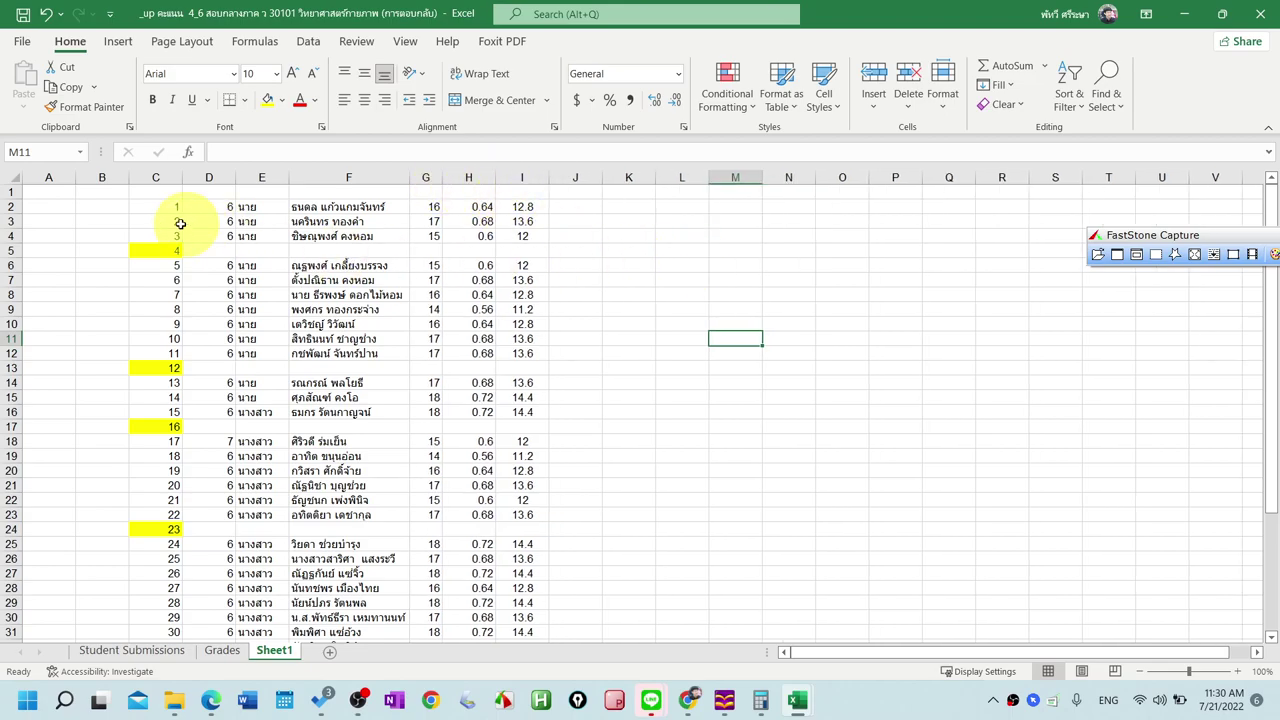
pyautogui.click(14, 180)
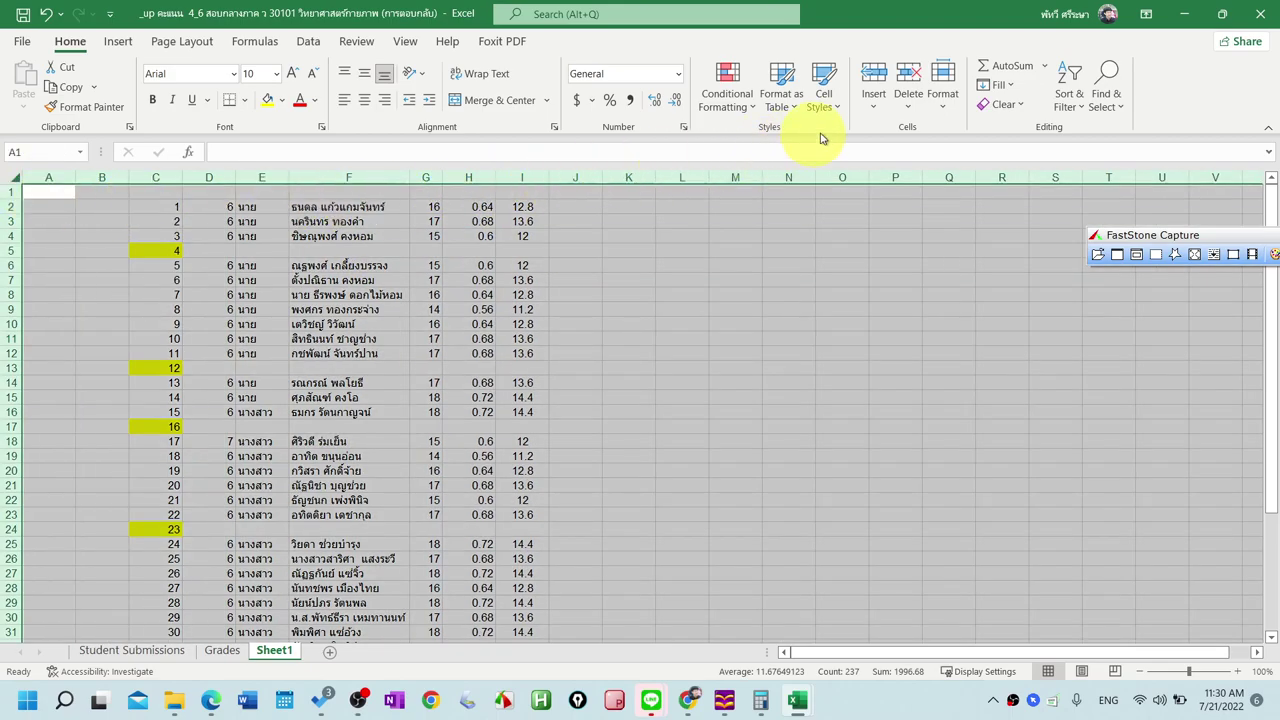
pyautogui.click(941, 104)
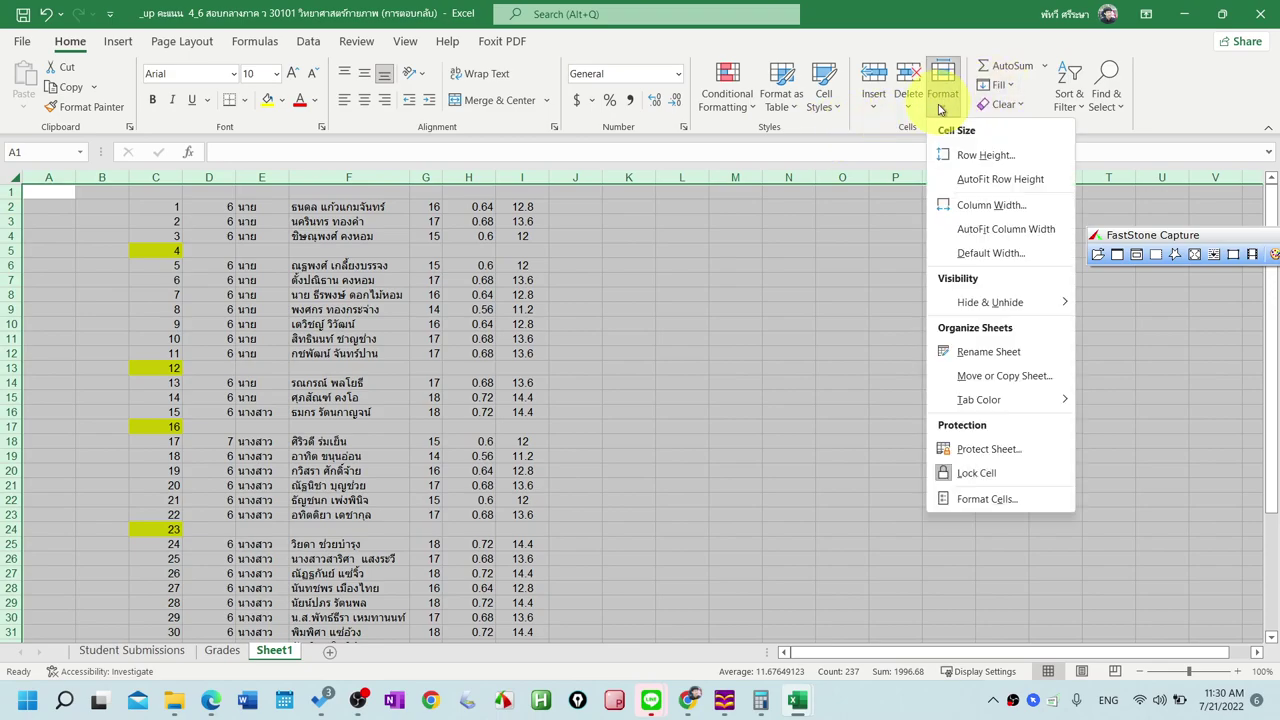
pyautogui.click(1003, 231)
pyautogui.click(586, 459)
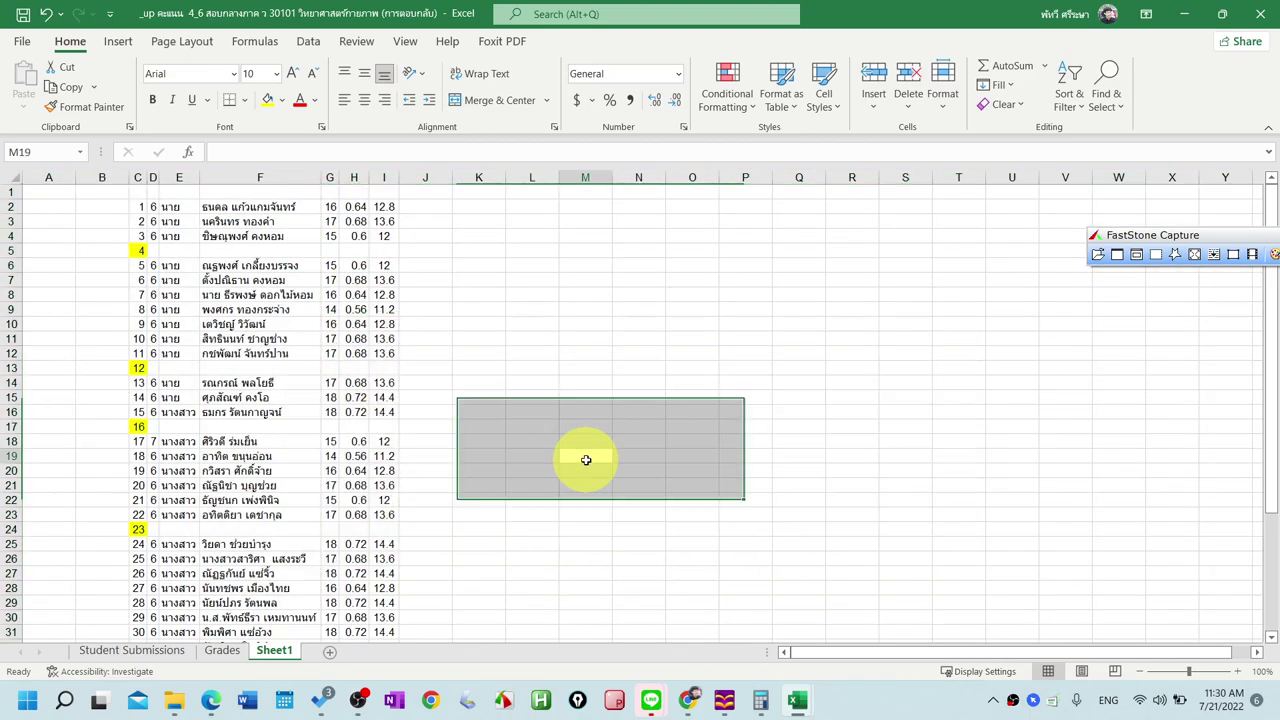
# Highlight the top 10 scores in I2:I40 with Light Red Fill with Dark Red Text conditional formatting and review the column
pyautogui.click(392, 207)
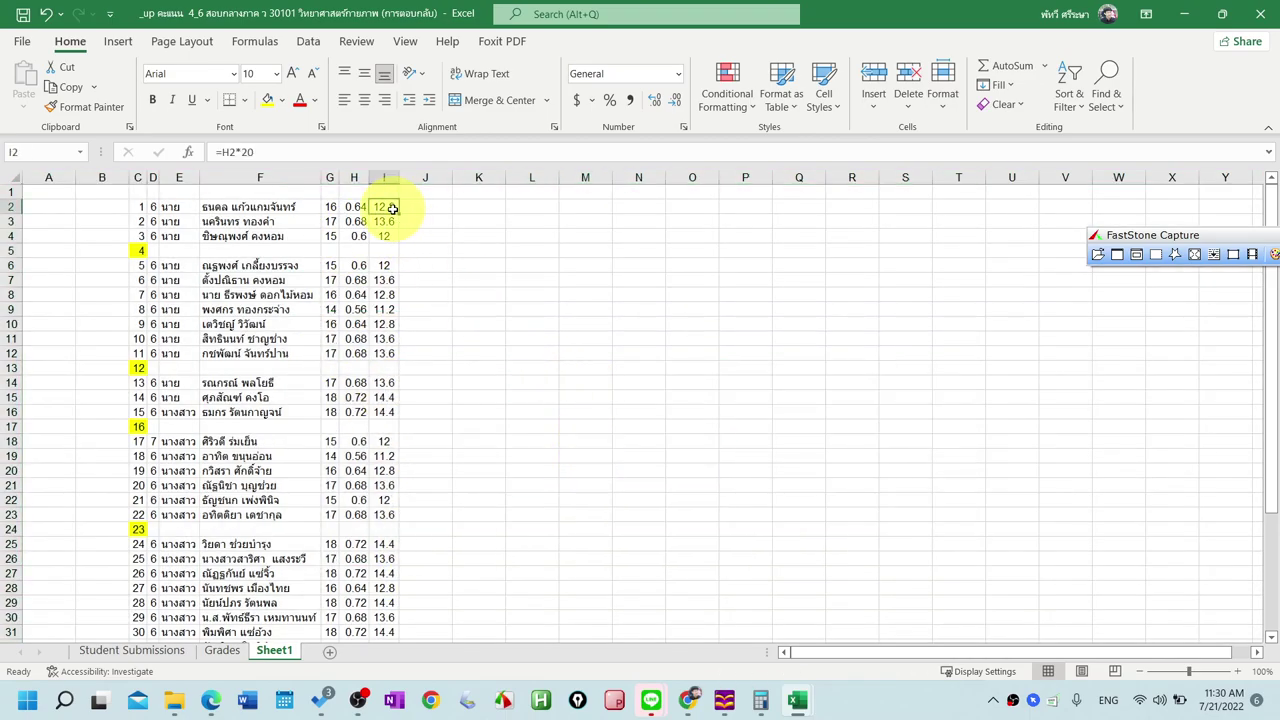
pyautogui.moveTo(392, 207); pyautogui.dragTo(382, 598)
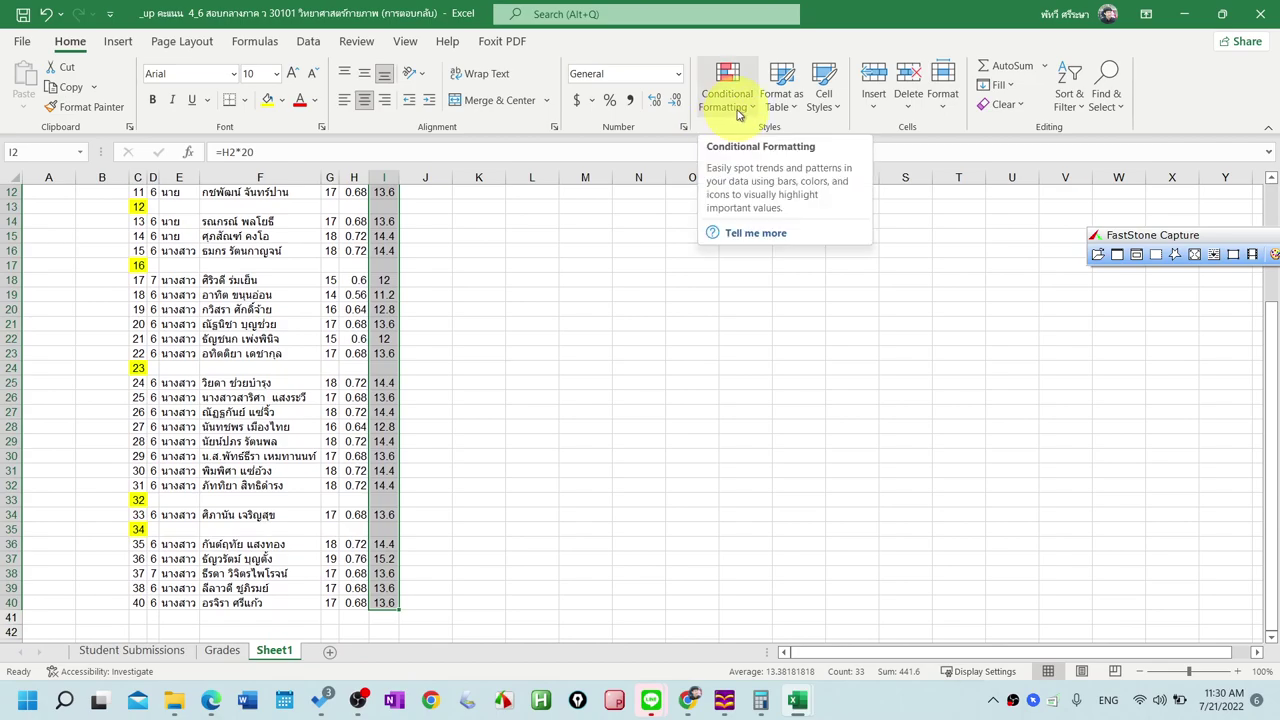
pyautogui.click(735, 112)
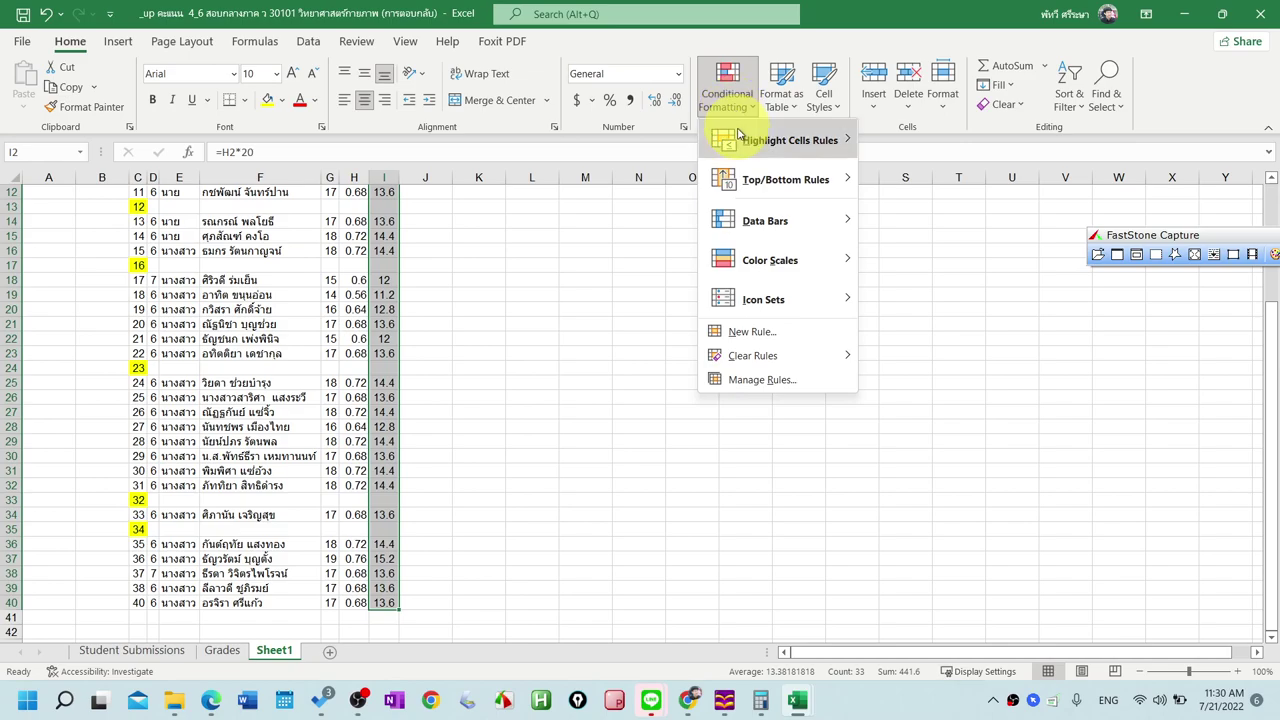
pyautogui.moveTo(790, 180)
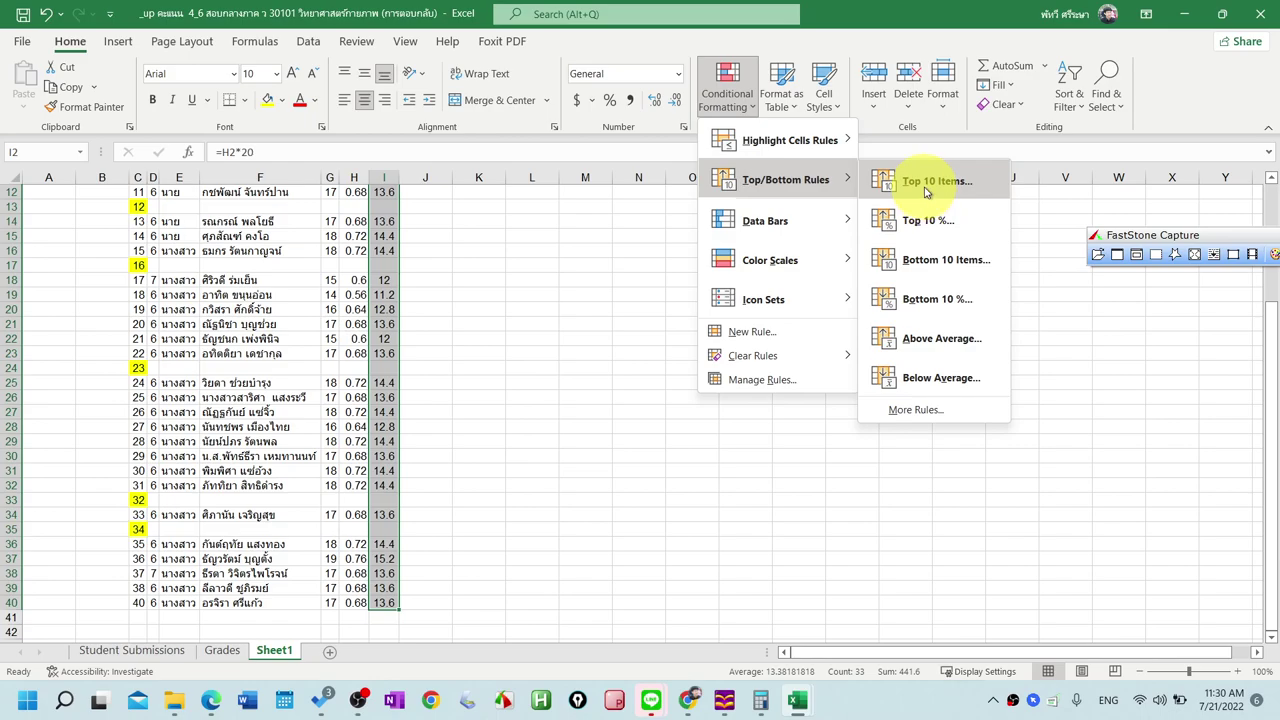
pyautogui.click(927, 186)
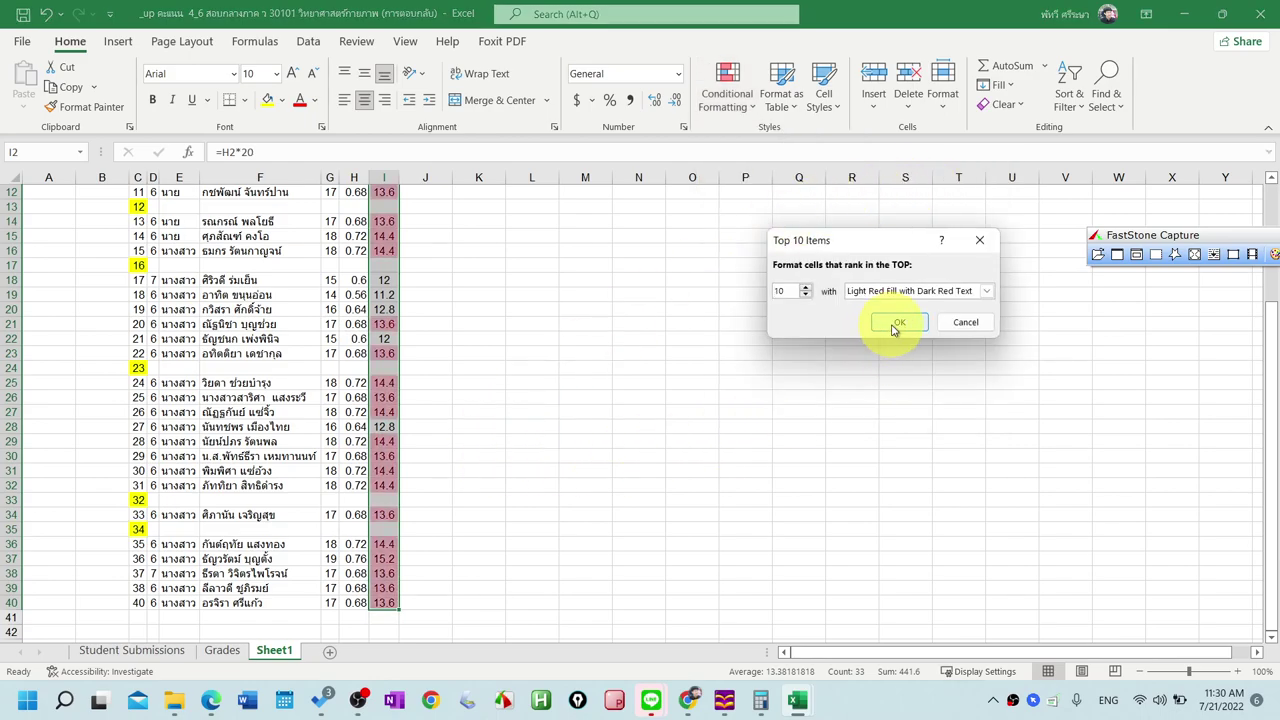
pyautogui.click(891, 322)
pyautogui.click(585, 441)
pyautogui.scroll(4, 414, 434)
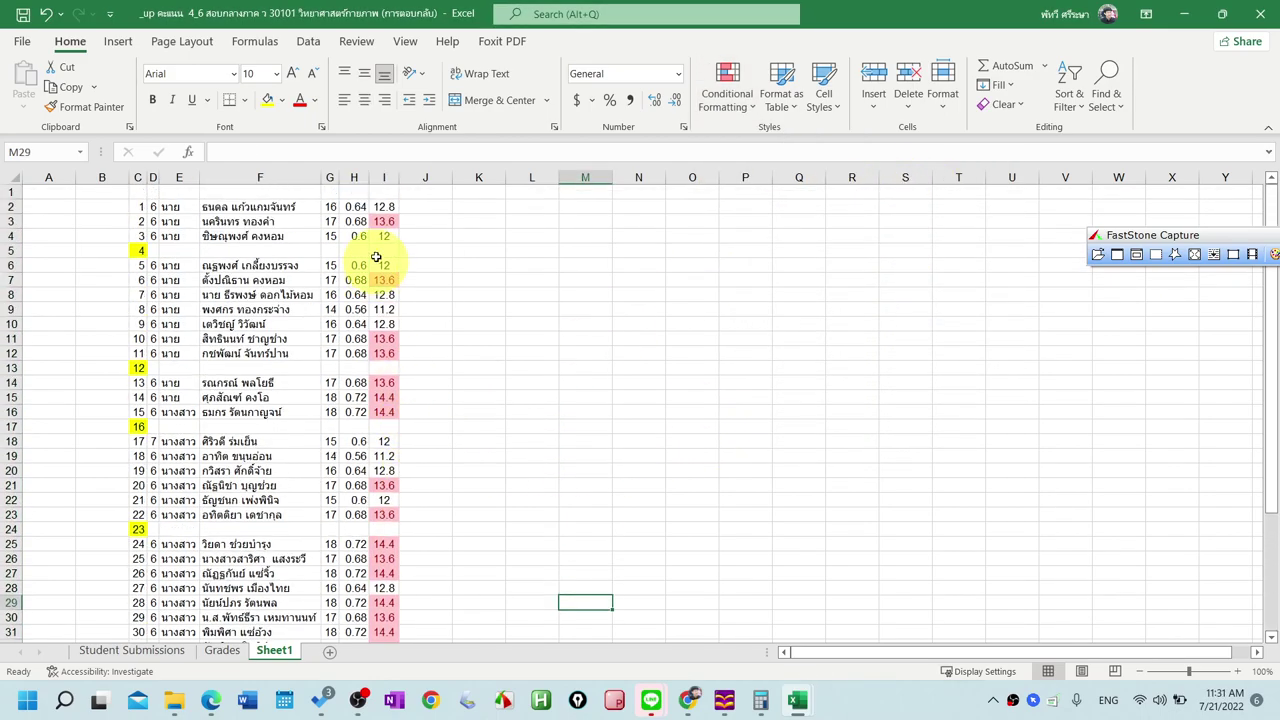
pyautogui.scroll(-4, 357, 486)
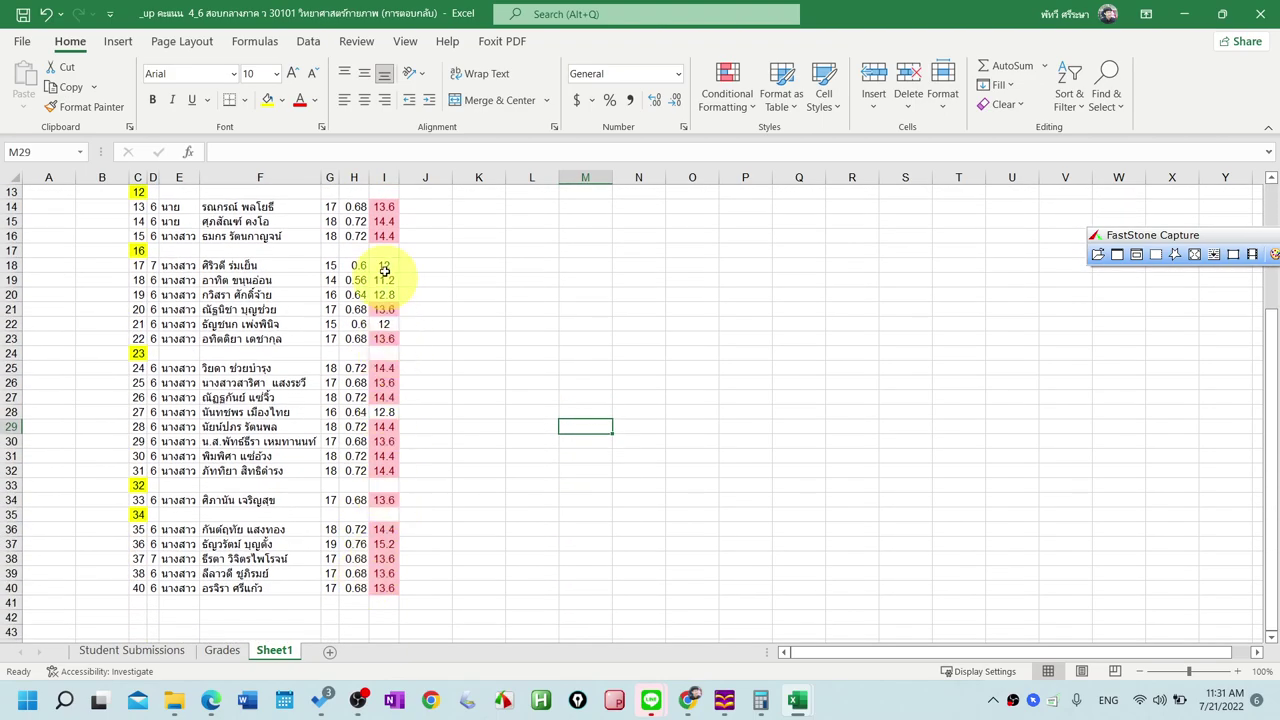
pyautogui.scroll(3, 430, 295)
pyautogui.scroll(1, 490, 285)
# Apply the green-white-red color scale to the scores in I2:I40
pyautogui.moveTo(388, 207); pyautogui.dragTo(386, 614)
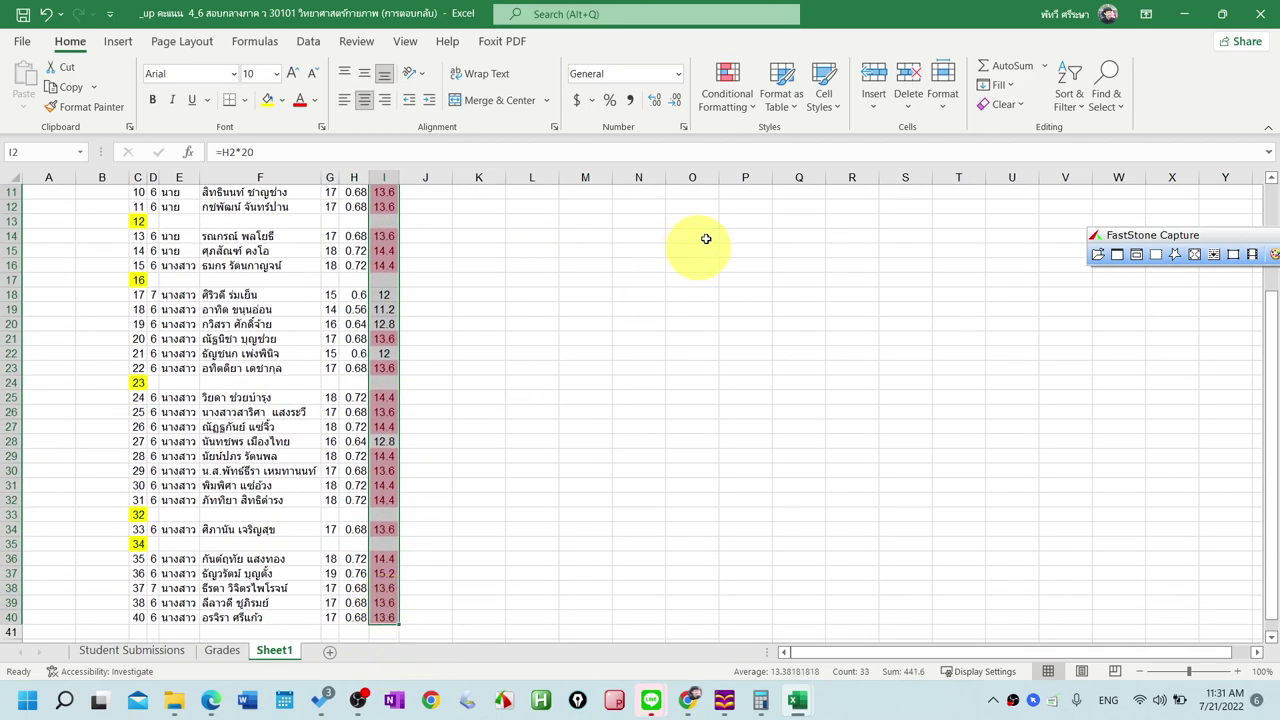
pyautogui.click(750, 106)
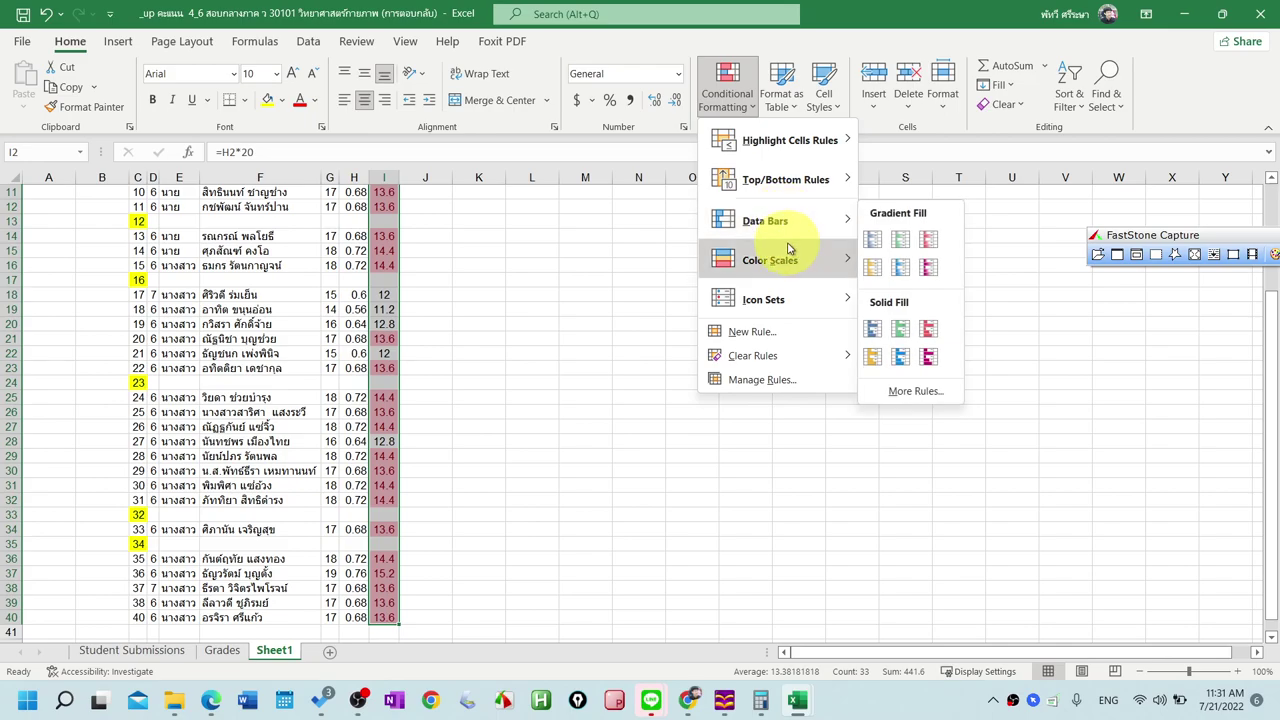
pyautogui.moveTo(788, 248)
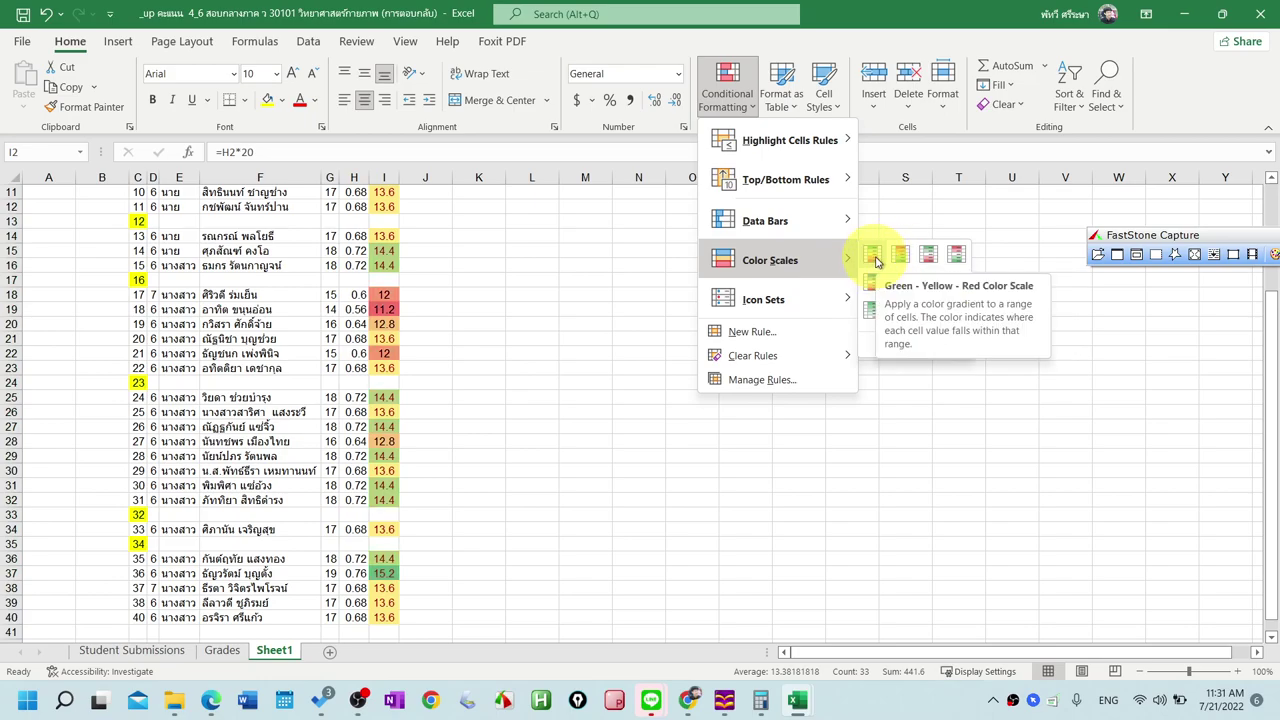
pyautogui.click(928, 260)
pyautogui.click(680, 354)
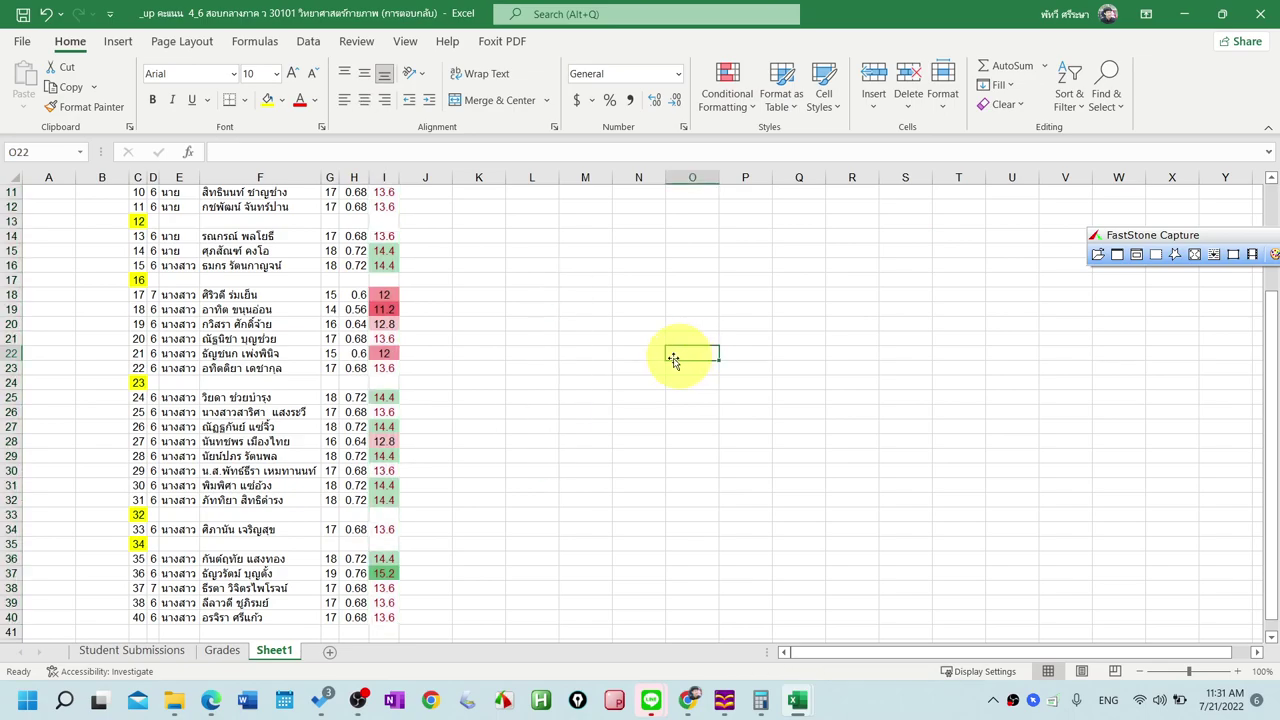
pyautogui.scroll(3, 482, 348)
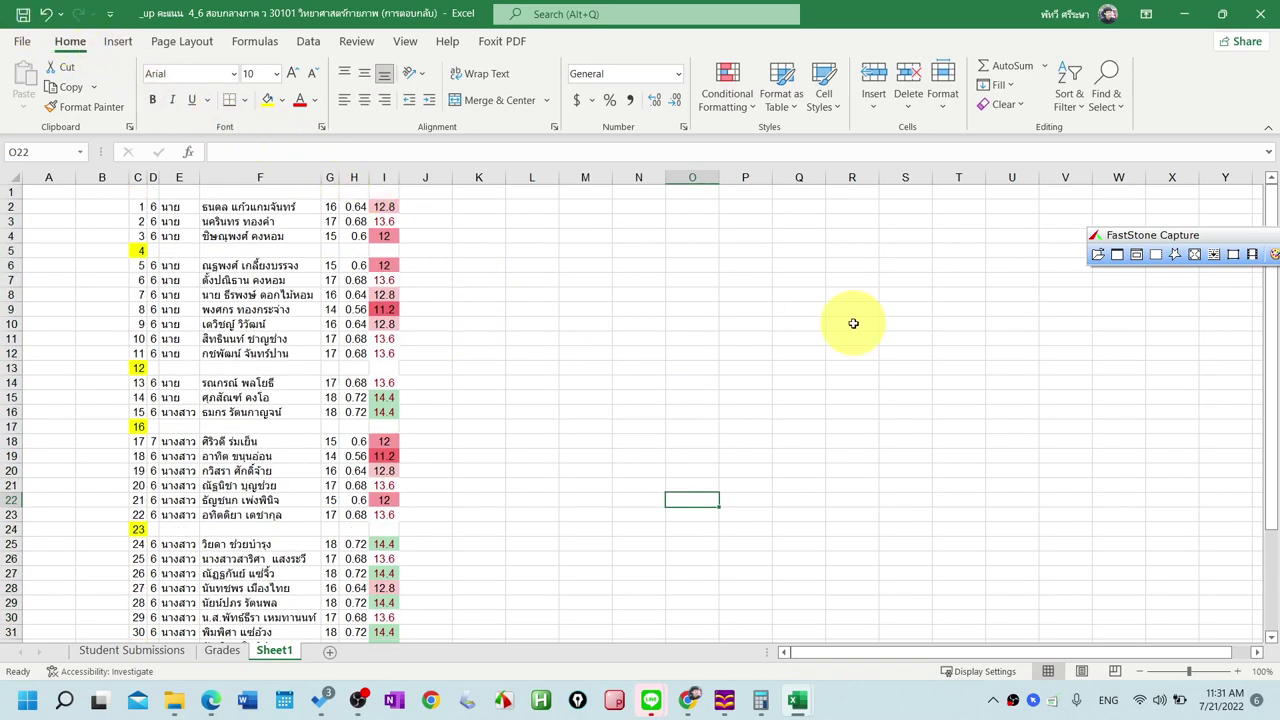
# Switch to Google Drive in Chrome and go up to the 2_สอน สตรี 2565 folder
pyautogui.click(1186, 16)
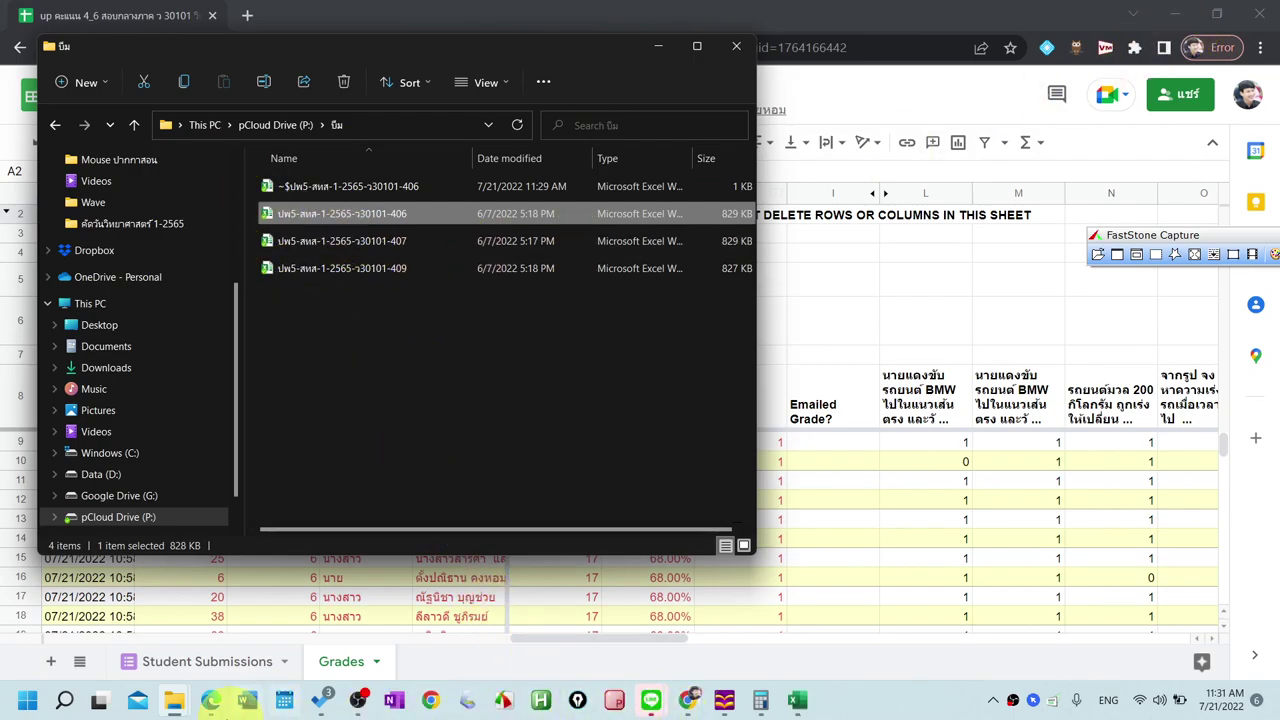
pyautogui.moveTo(688, 704)
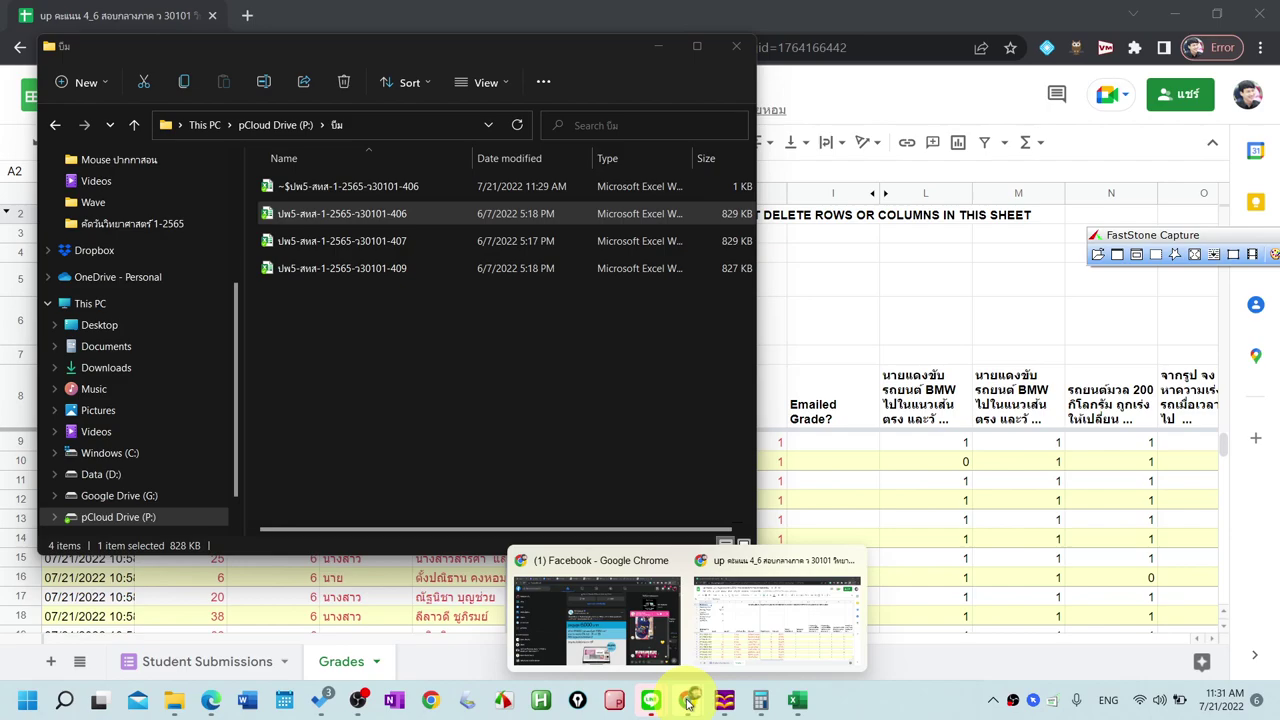
pyautogui.click(615, 620)
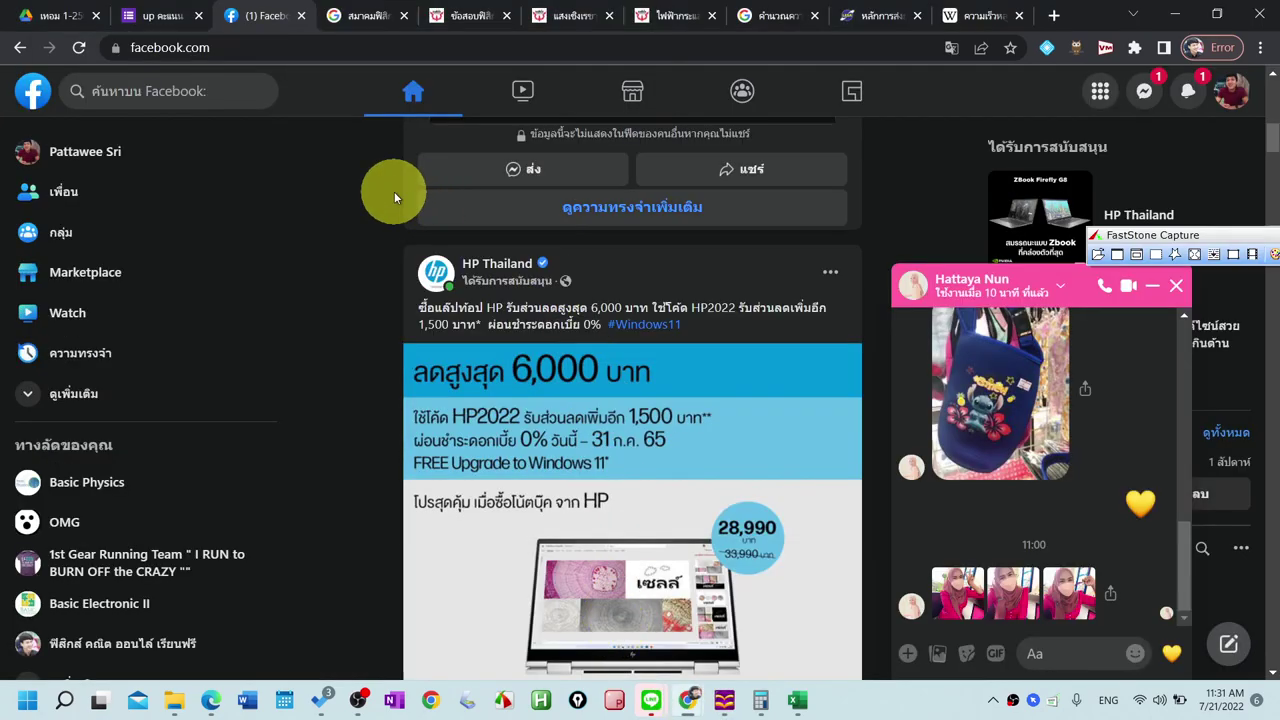
pyautogui.click(58, 16)
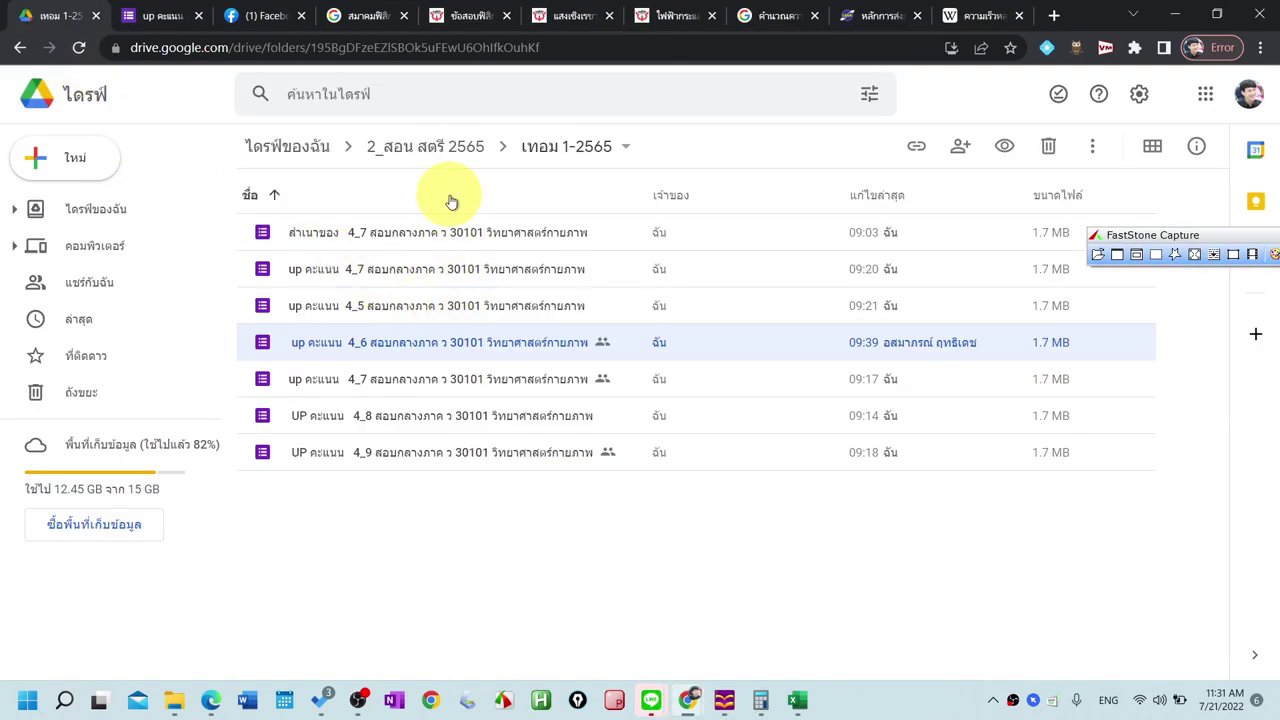
pyautogui.click(444, 150)
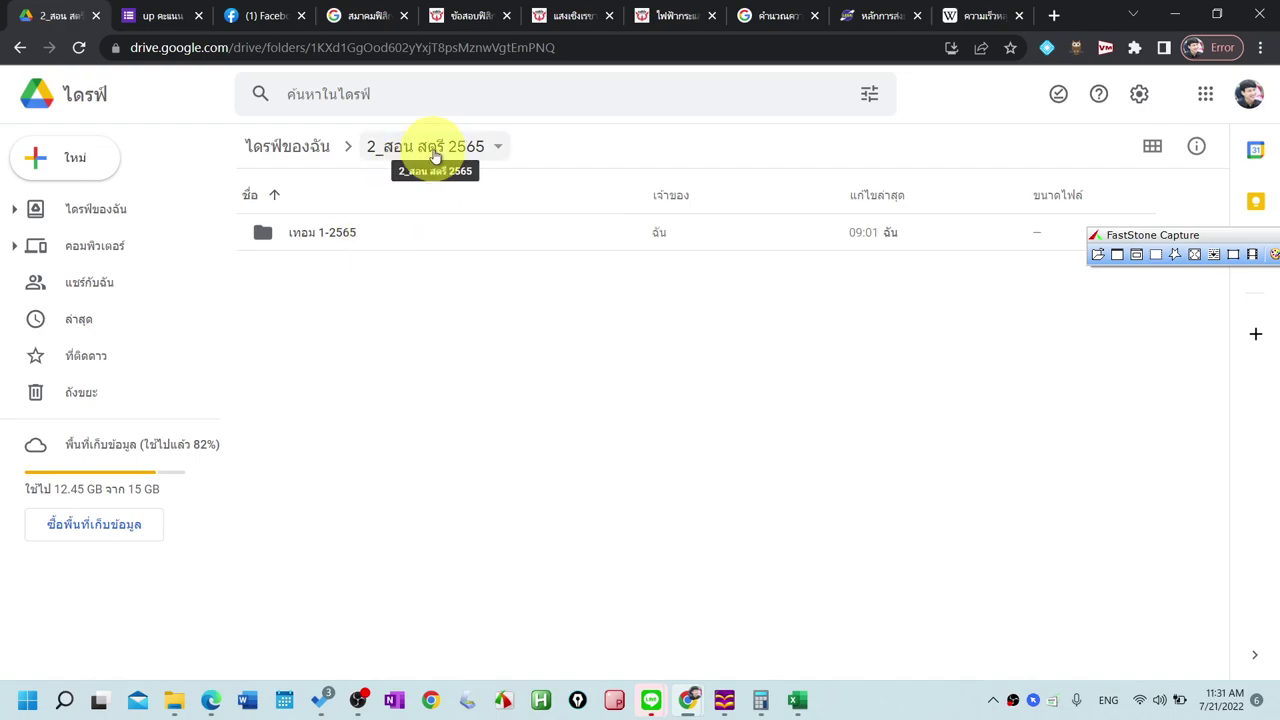
# Share the 2_สอน สตรี 2565 folder with the colleague's pasted e-mail address as editor with notification, and open the เทอม 1-2565 folder
pyautogui.click(500, 152)
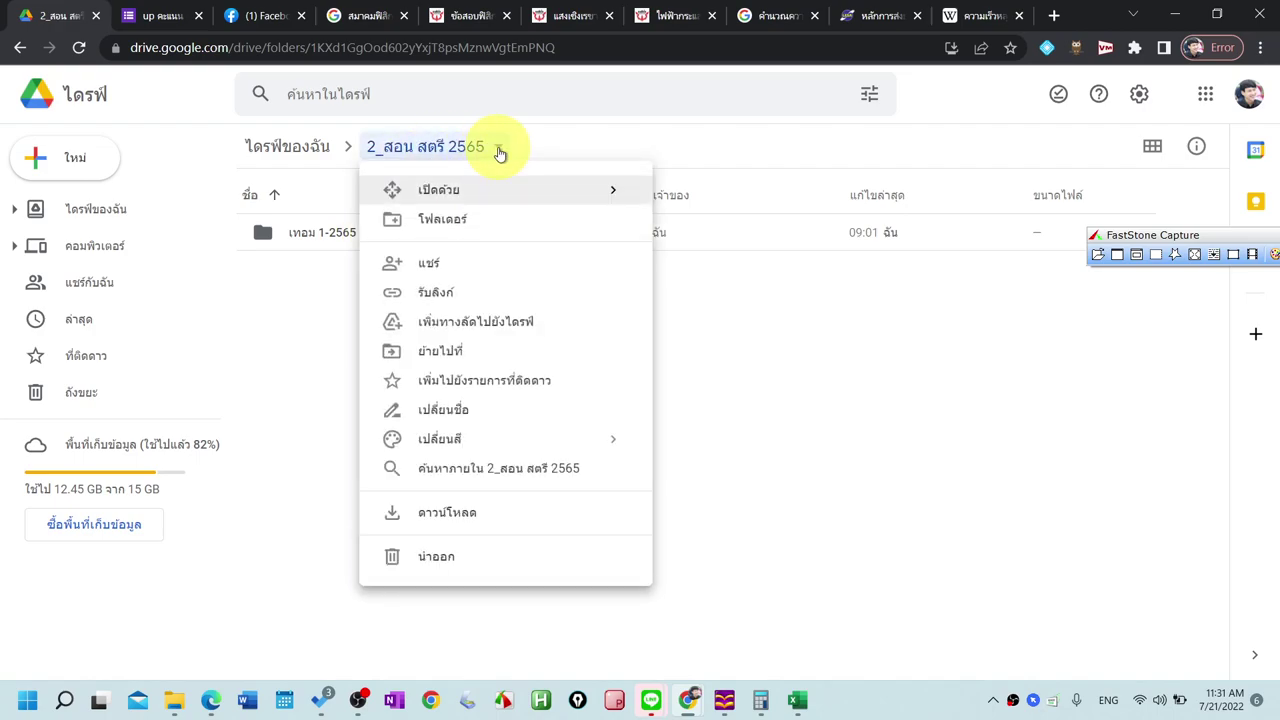
pyautogui.click(486, 270)
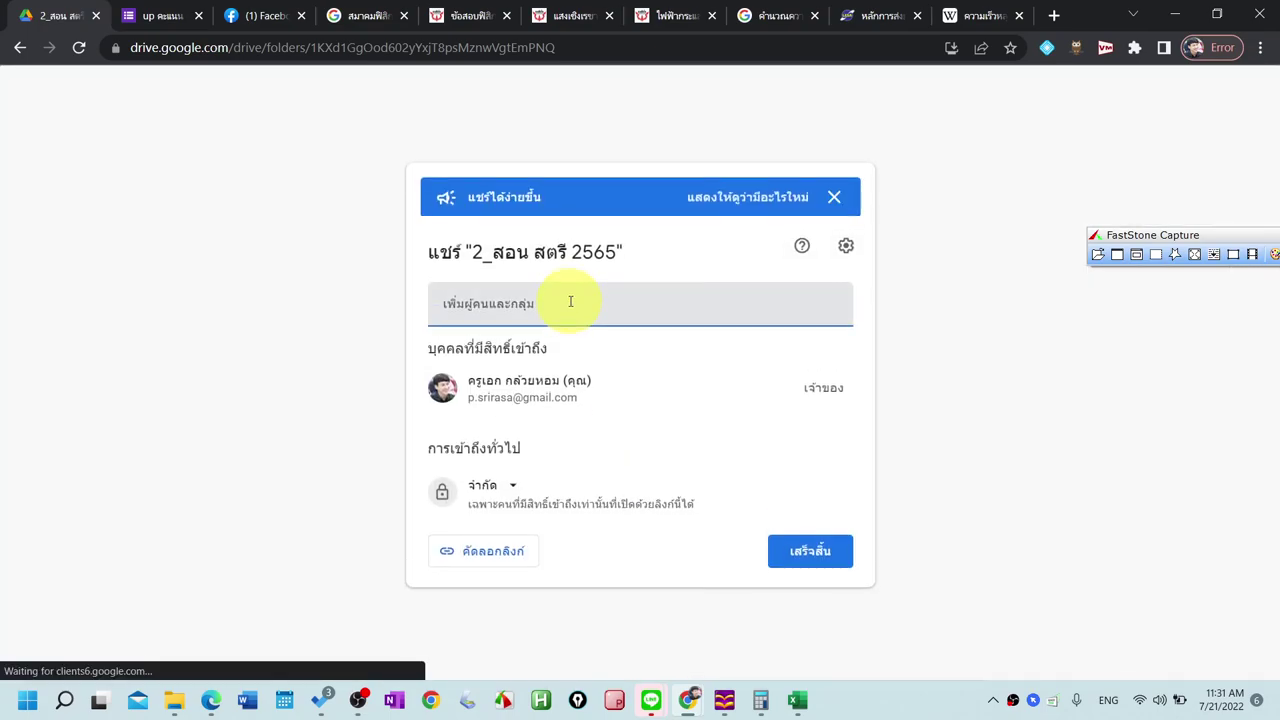
pyautogui.click(571, 304)
pyautogui.rightClick(570, 306)
pyautogui.click(514, 349)
pyautogui.click(514, 349)
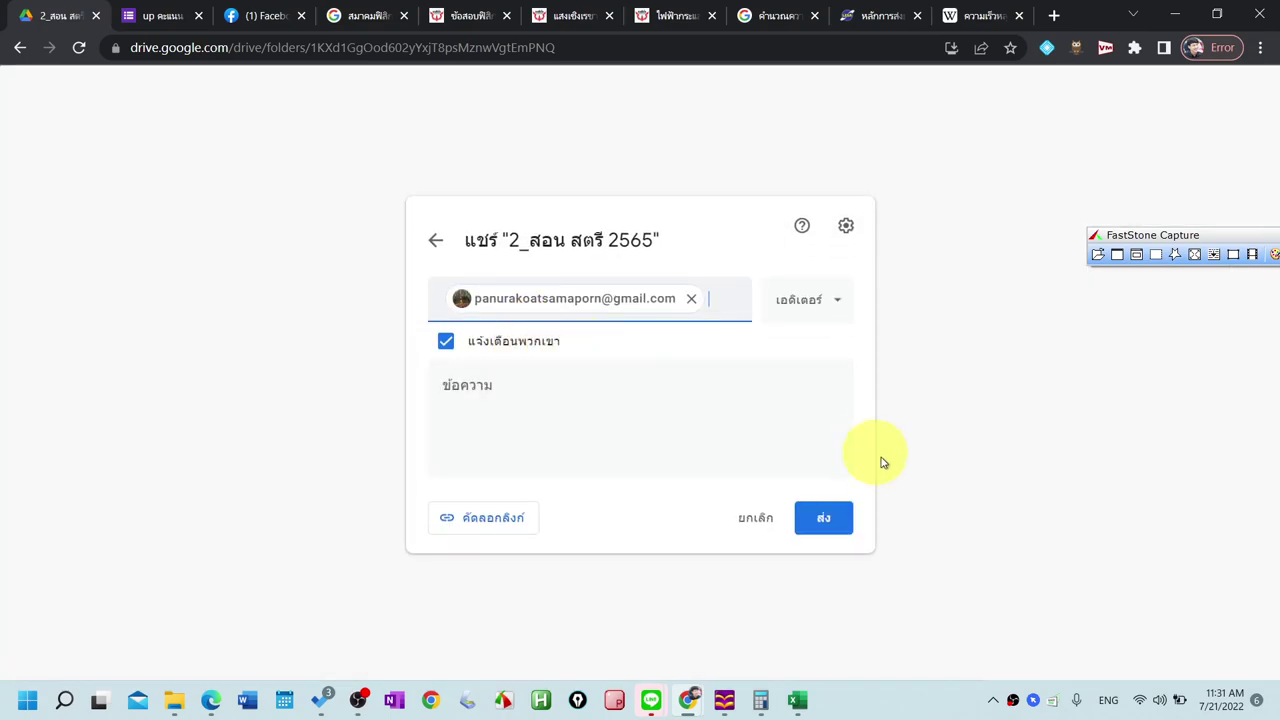
pyautogui.click(826, 520)
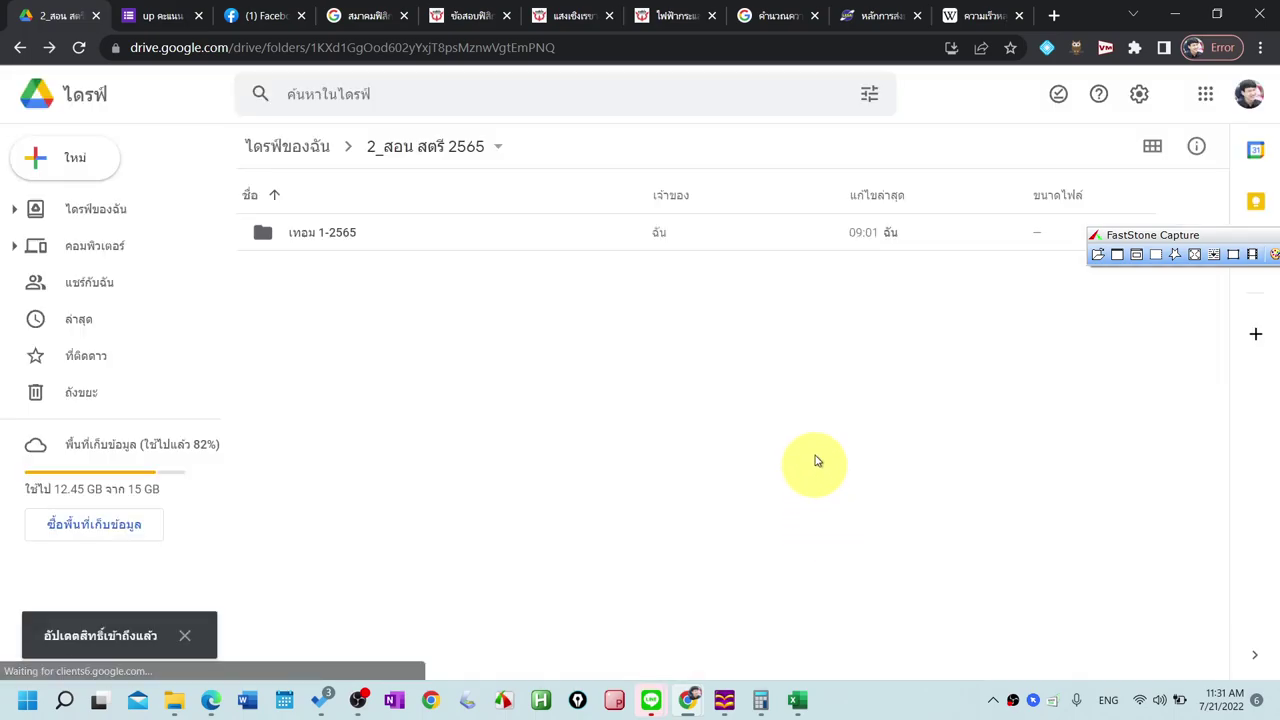
pyautogui.doubleClick(360, 242)
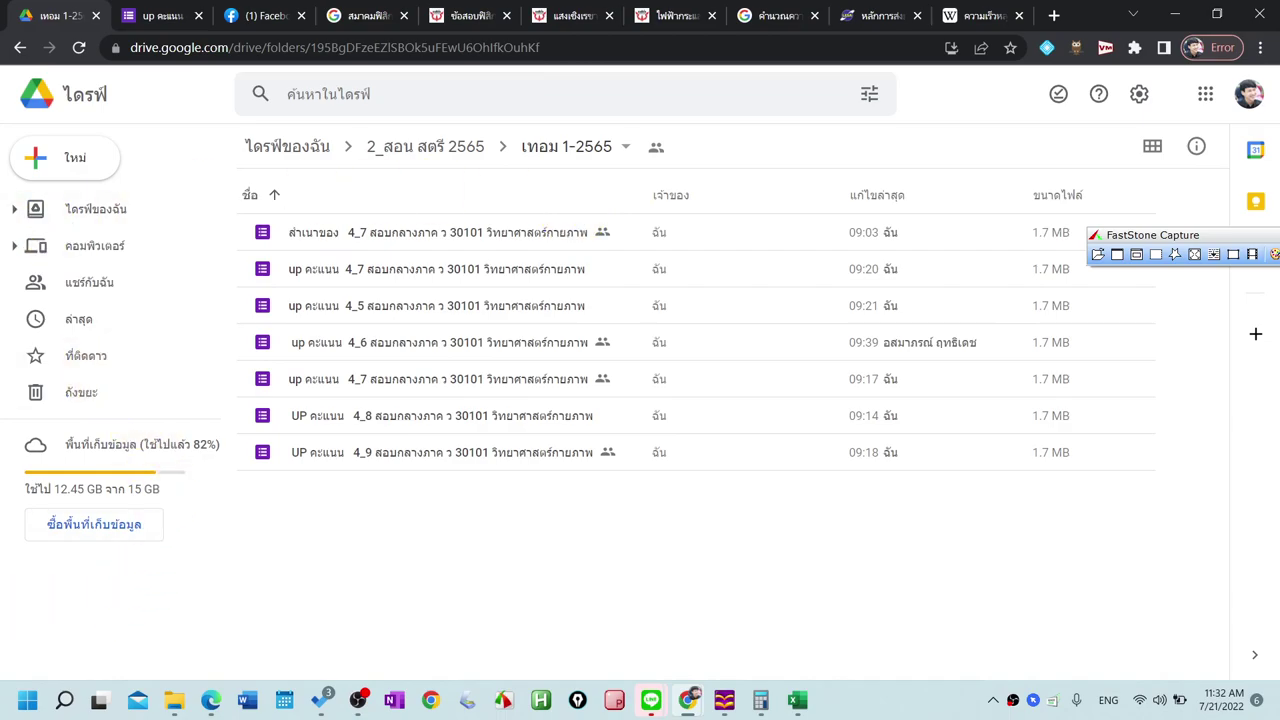
pyautogui.click(357, 700)
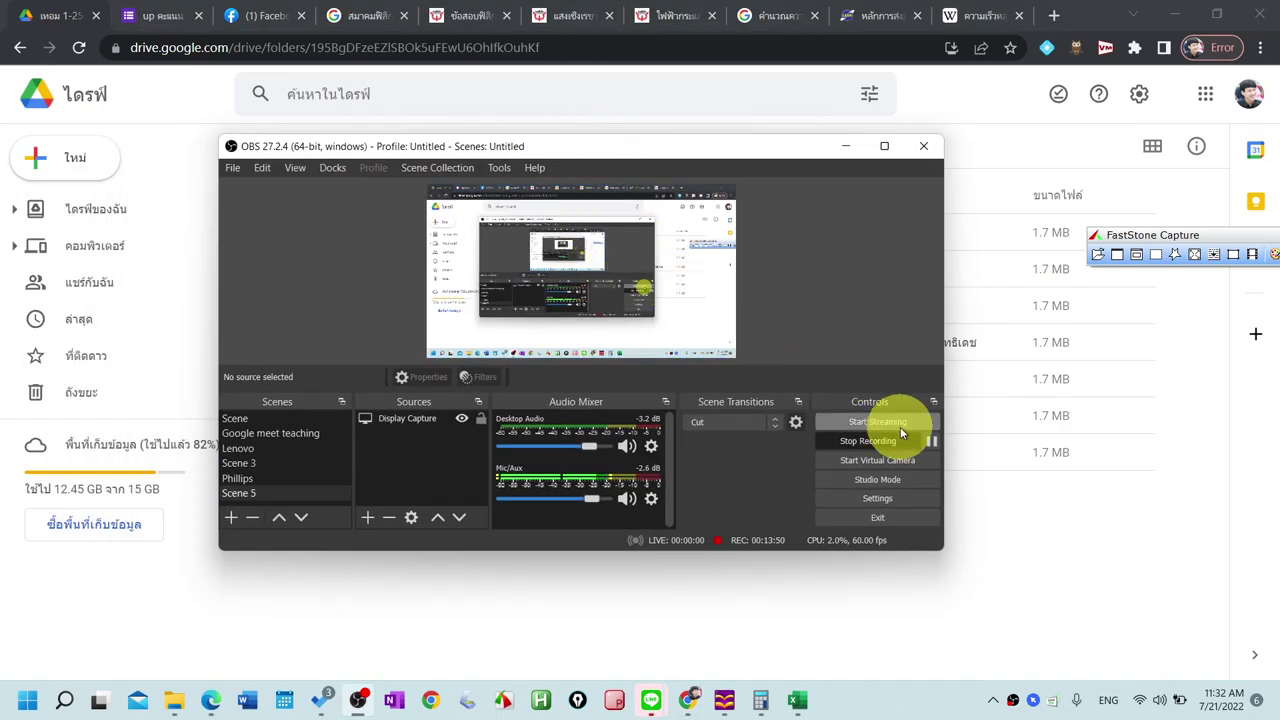
pyautogui.moveTo(600, 148); pyautogui.dragTo(0, 160)
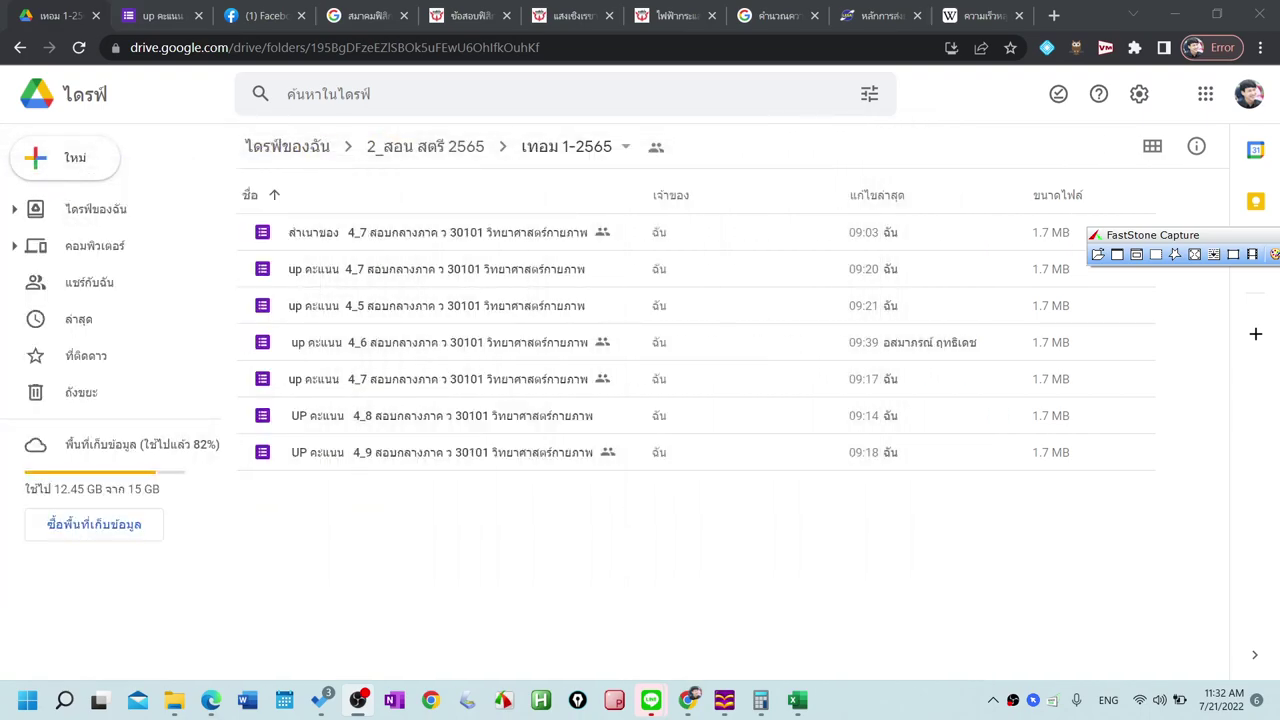